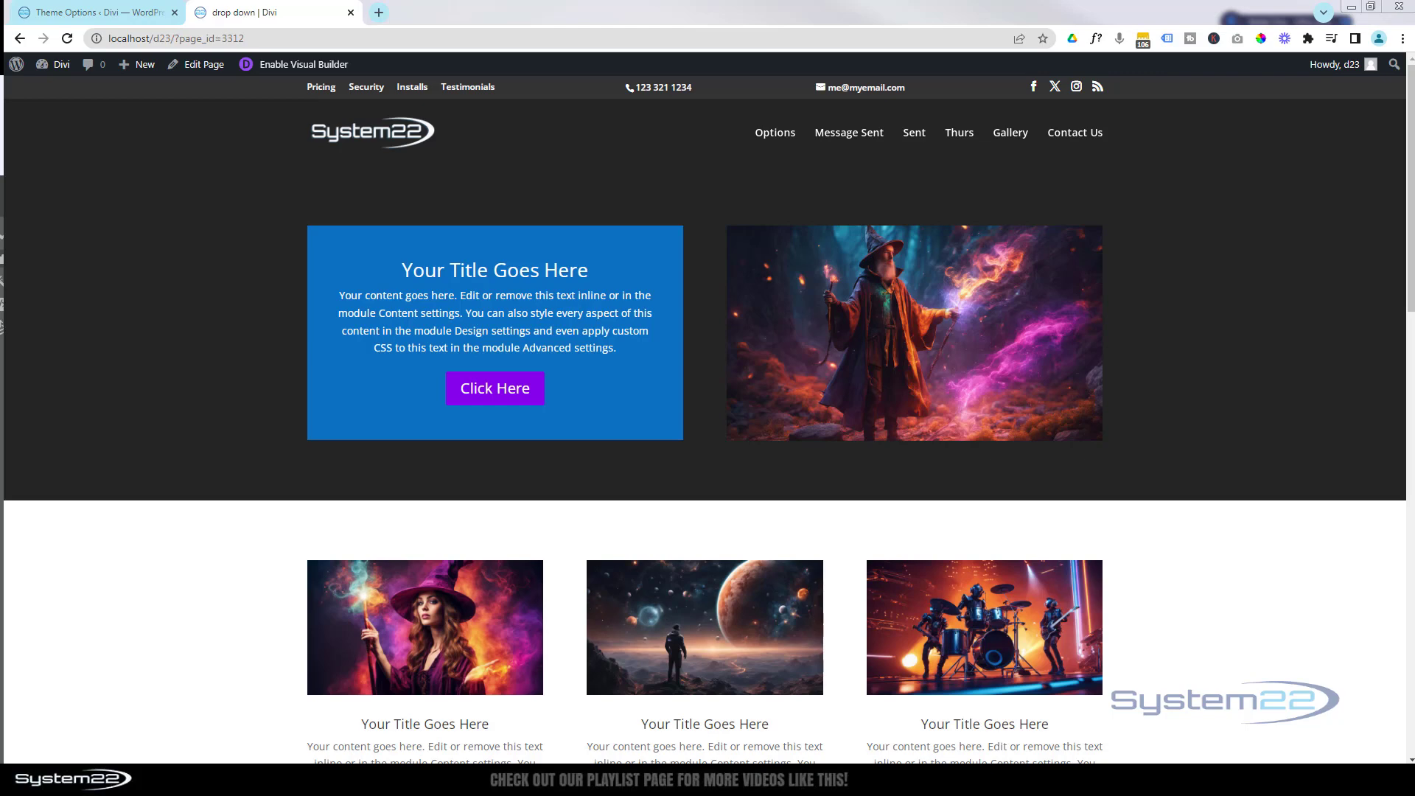
Try out the More Information tab and the info icon beneath the dark section on the published page.
drag(1410, 137, 1411, 354)
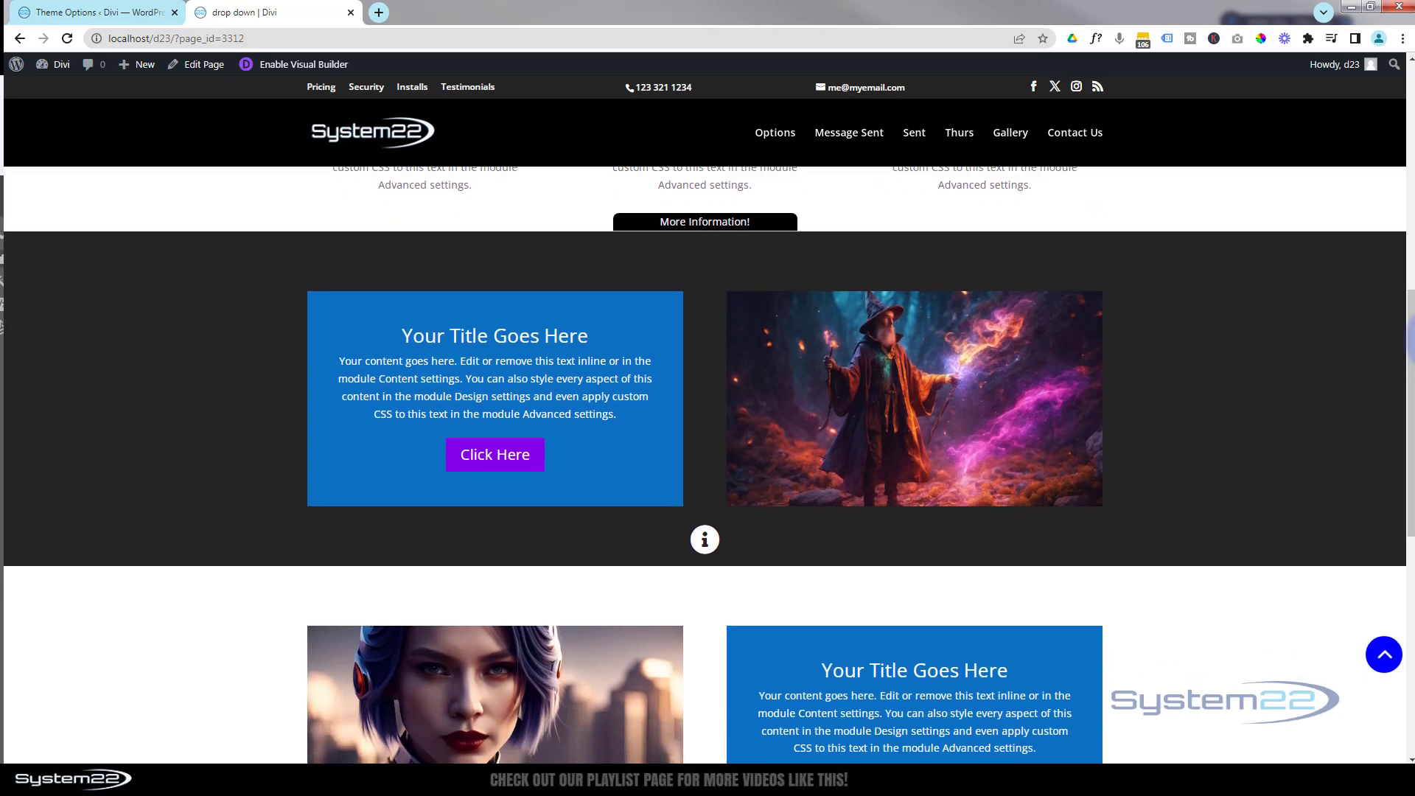
click(784, 220)
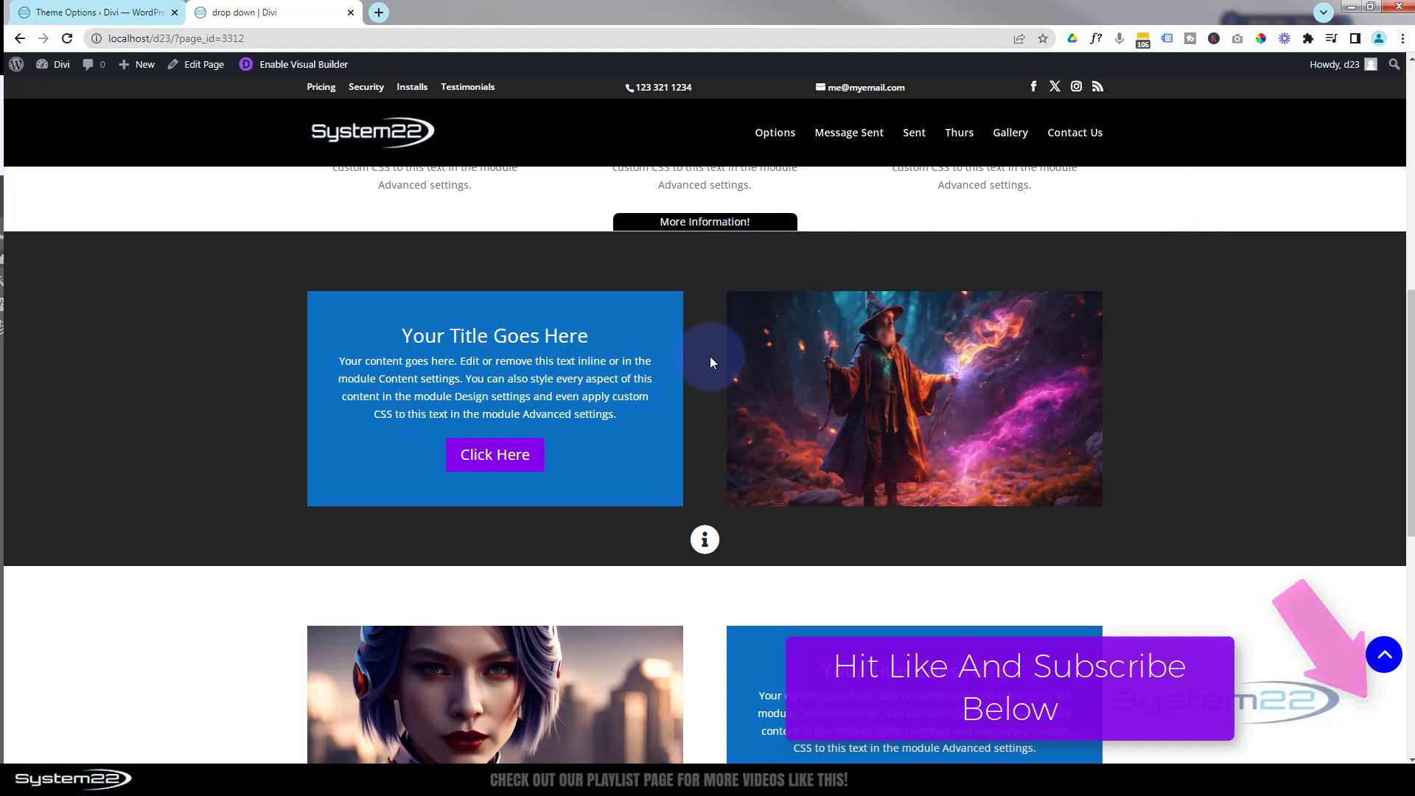
click(704, 539)
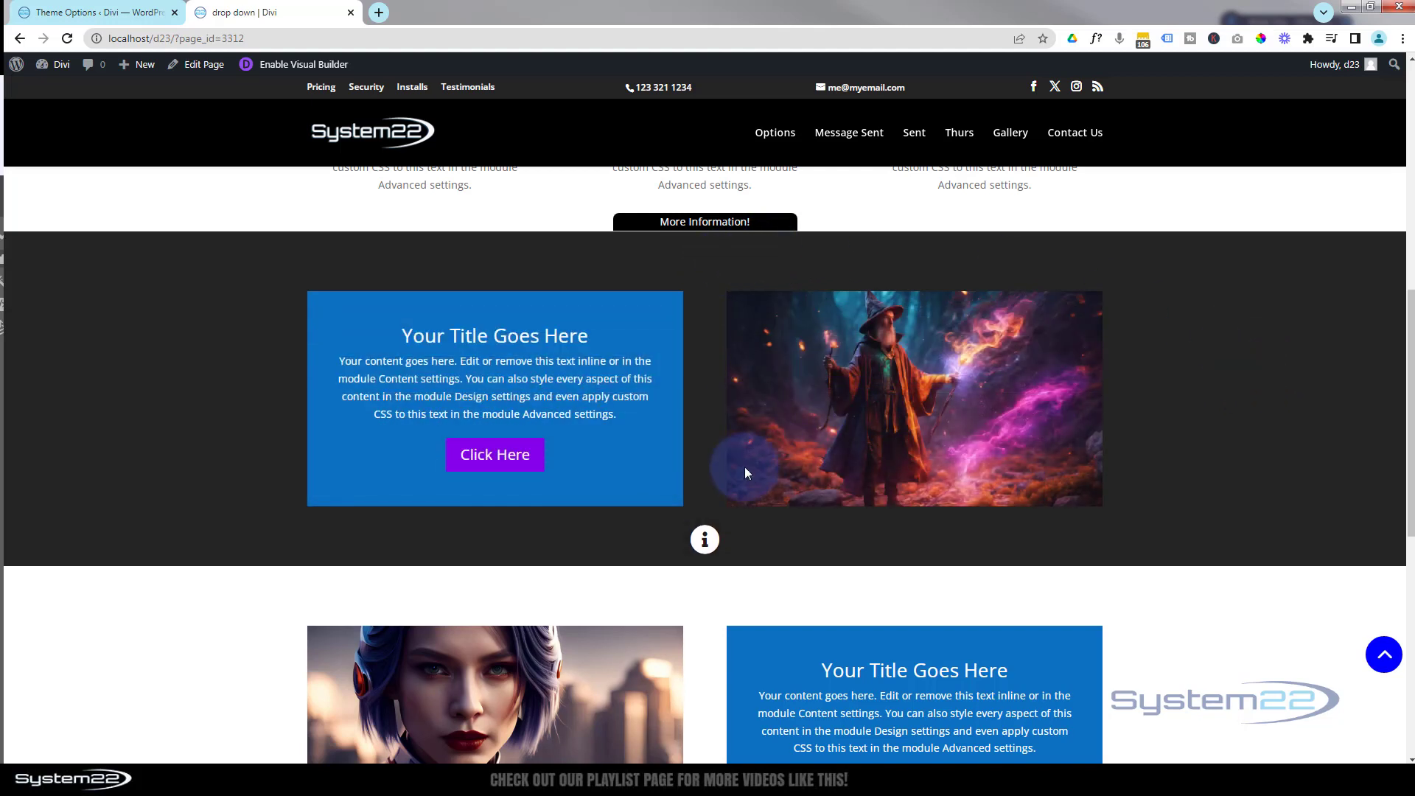
mouse_move(715, 512)
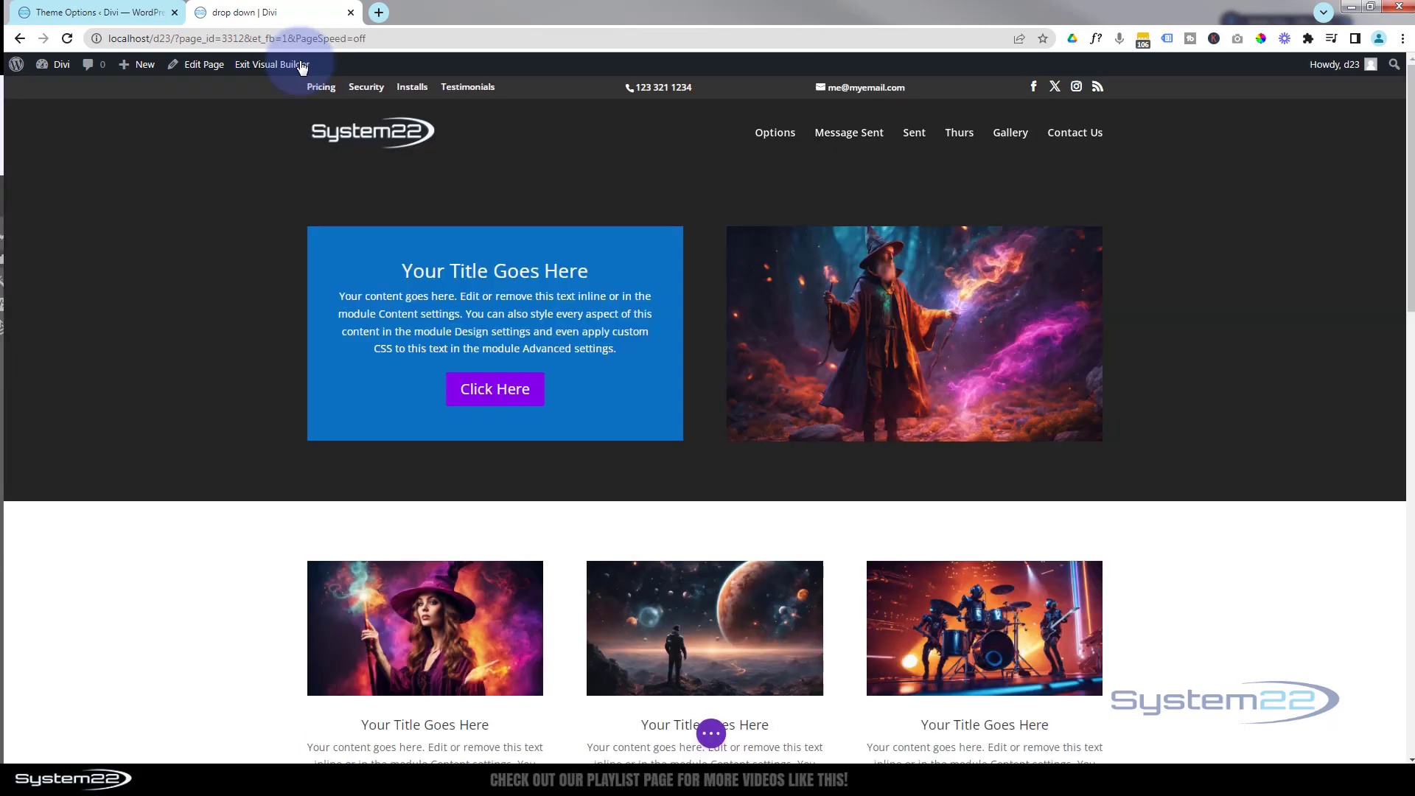
In the Visual Builder, delete the row holding the info icon below the second blue call to action and wizard image.
scroll(591, 225, down, 7)
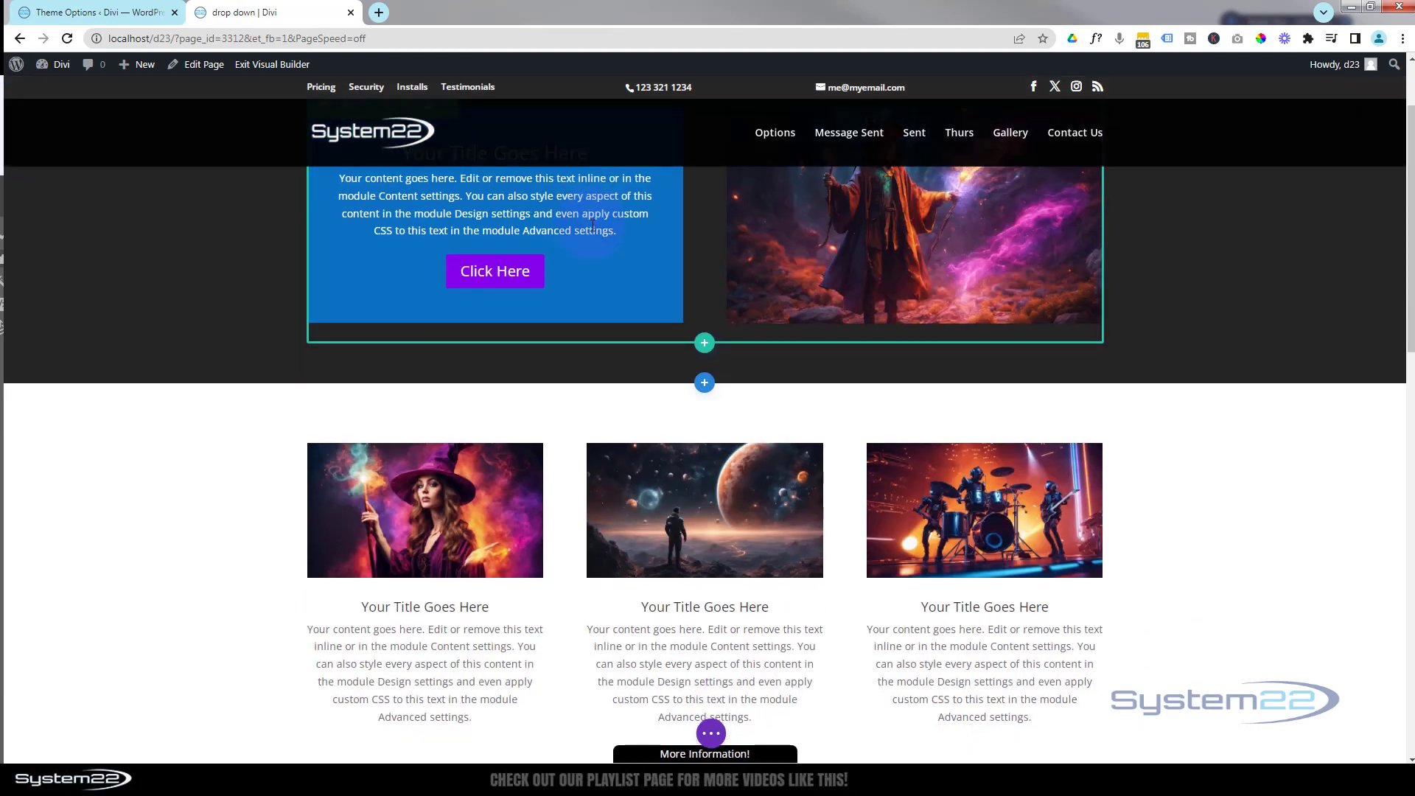
scroll(591, 224, down, 3)
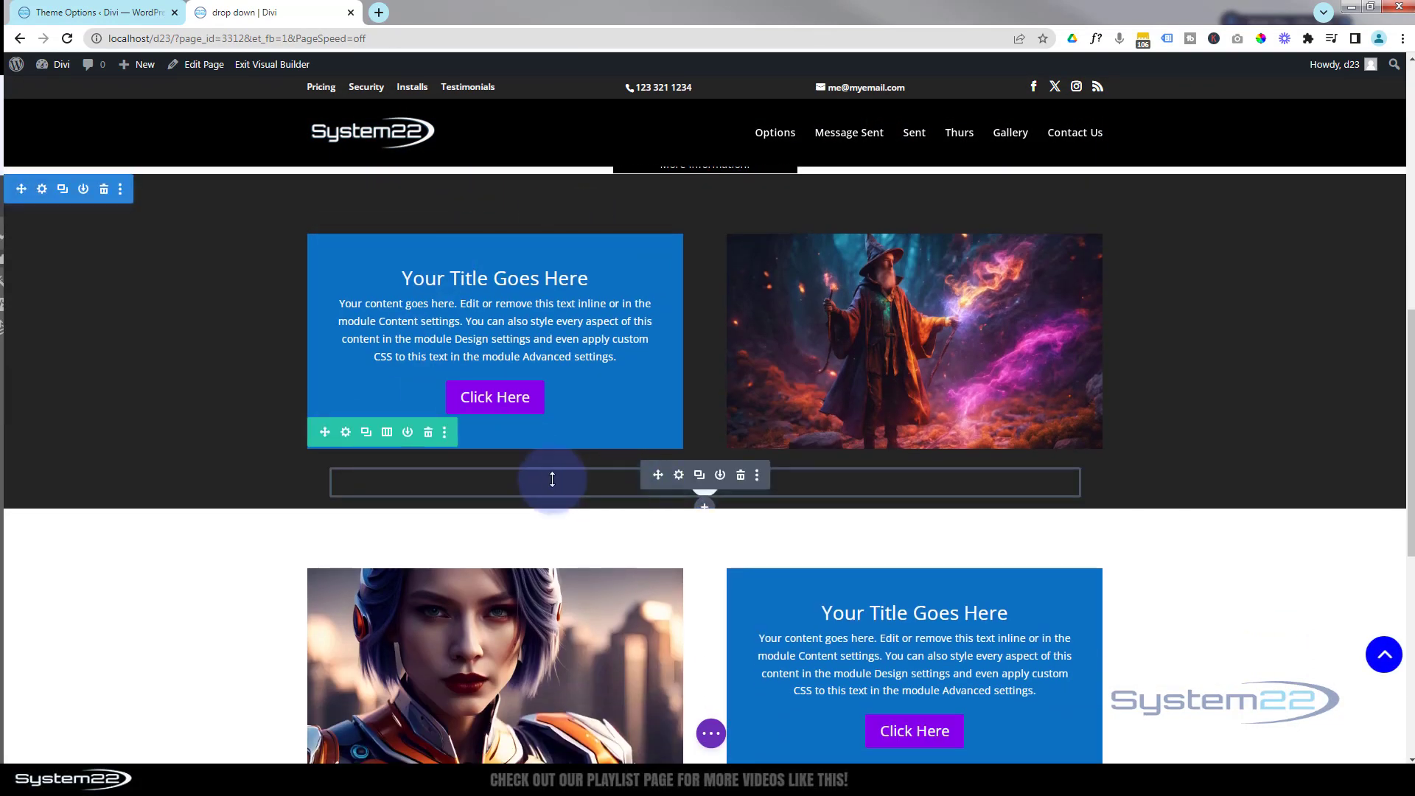
click(429, 433)
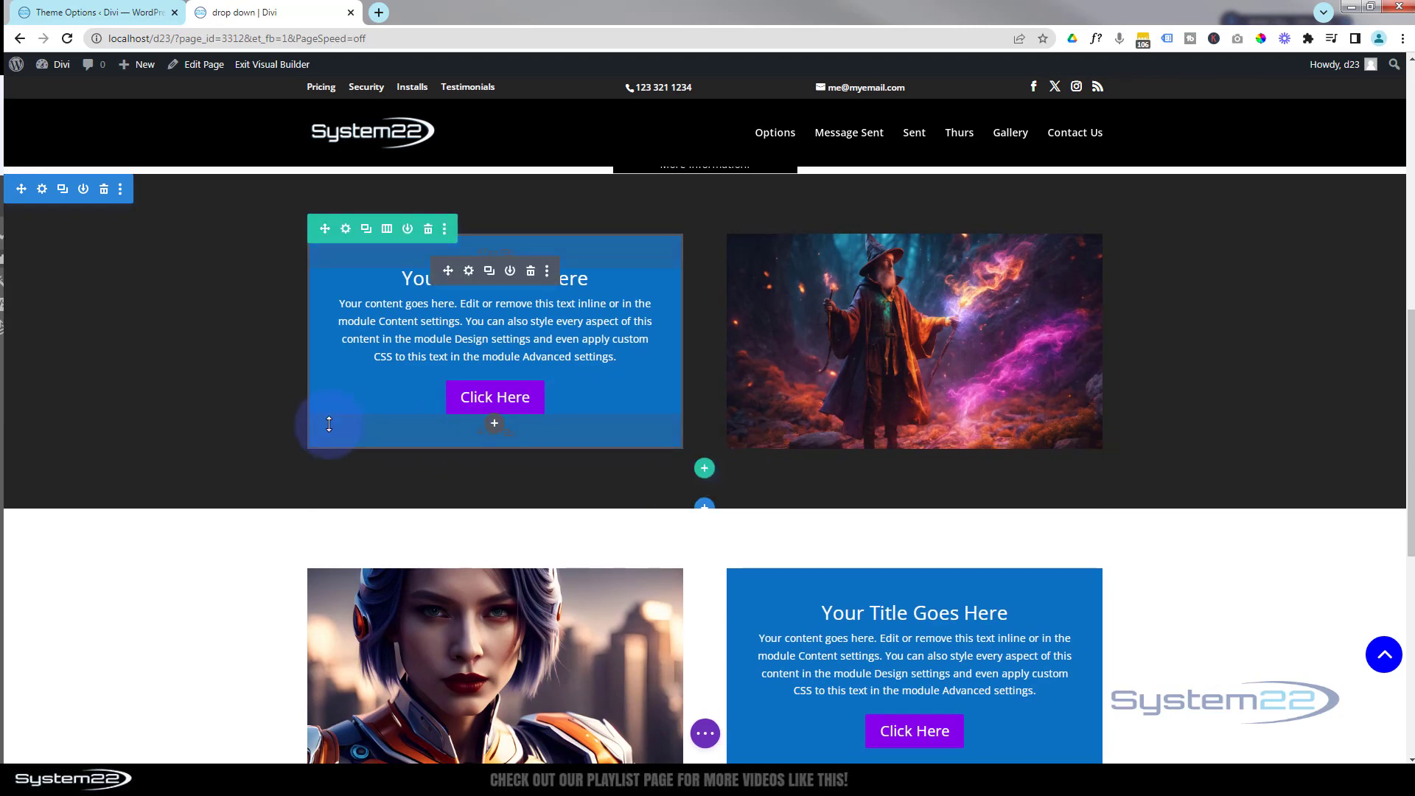
Clear the Z Index in the position settings of the white section with the purple-haired woman's image, and save the section.
scroll(230, 380, down, 2)
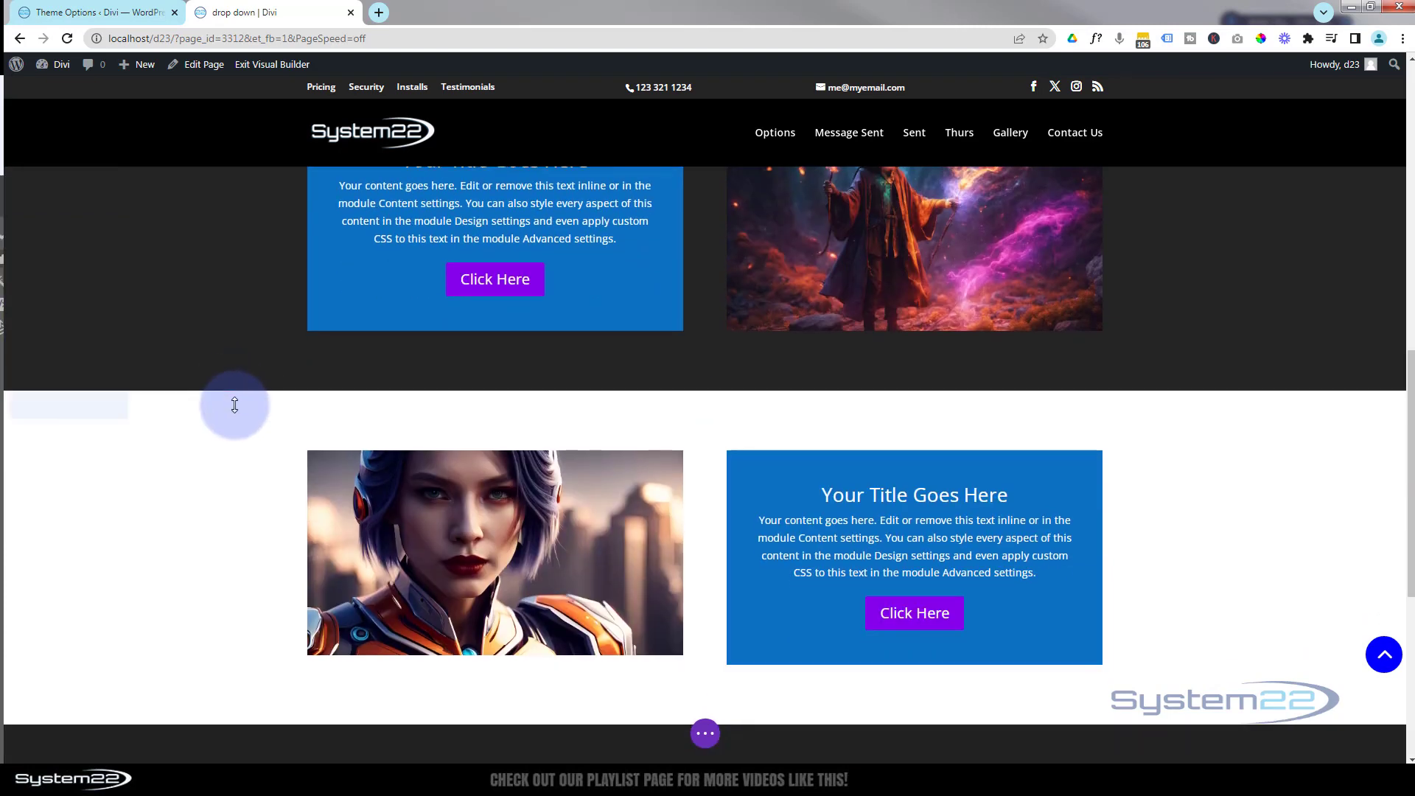
click(44, 410)
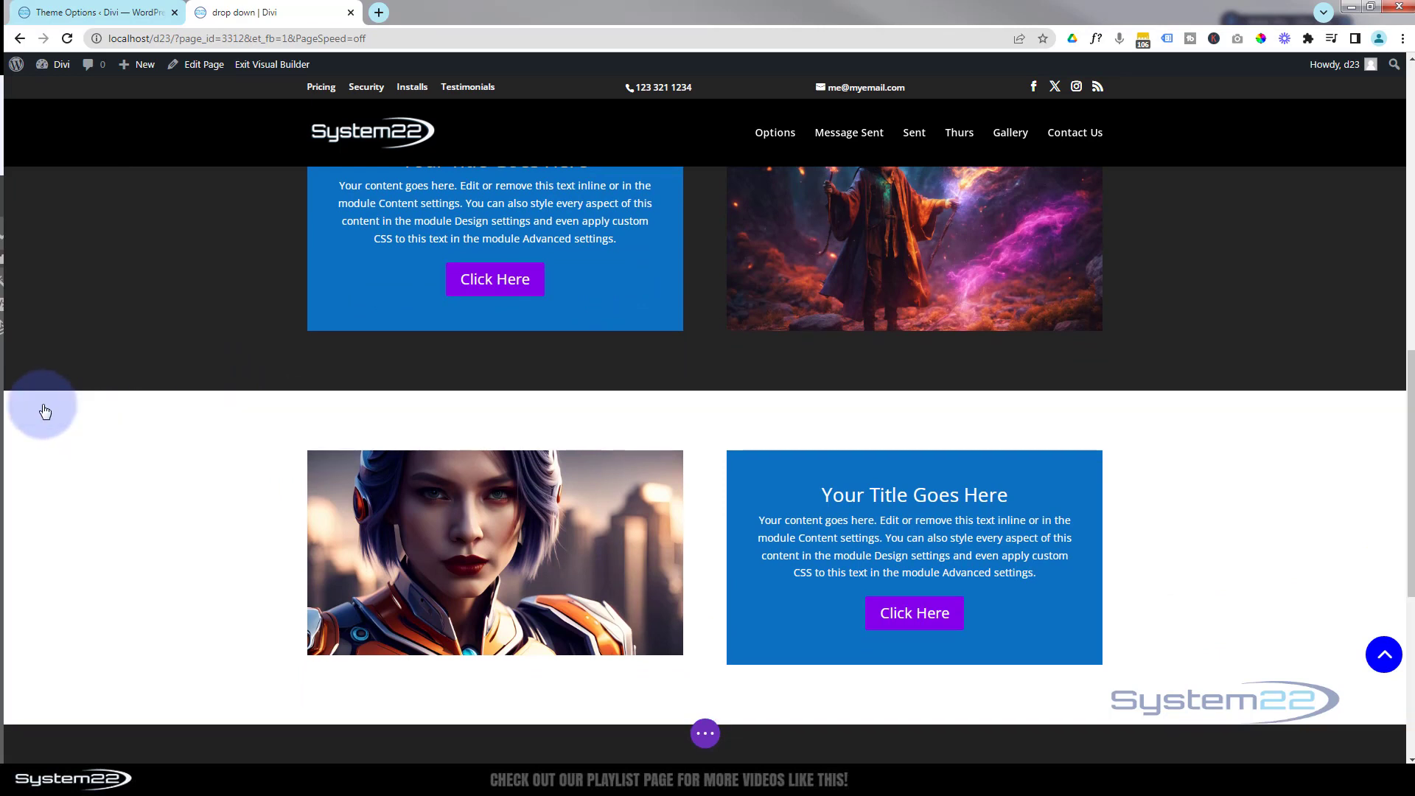
click(1169, 155)
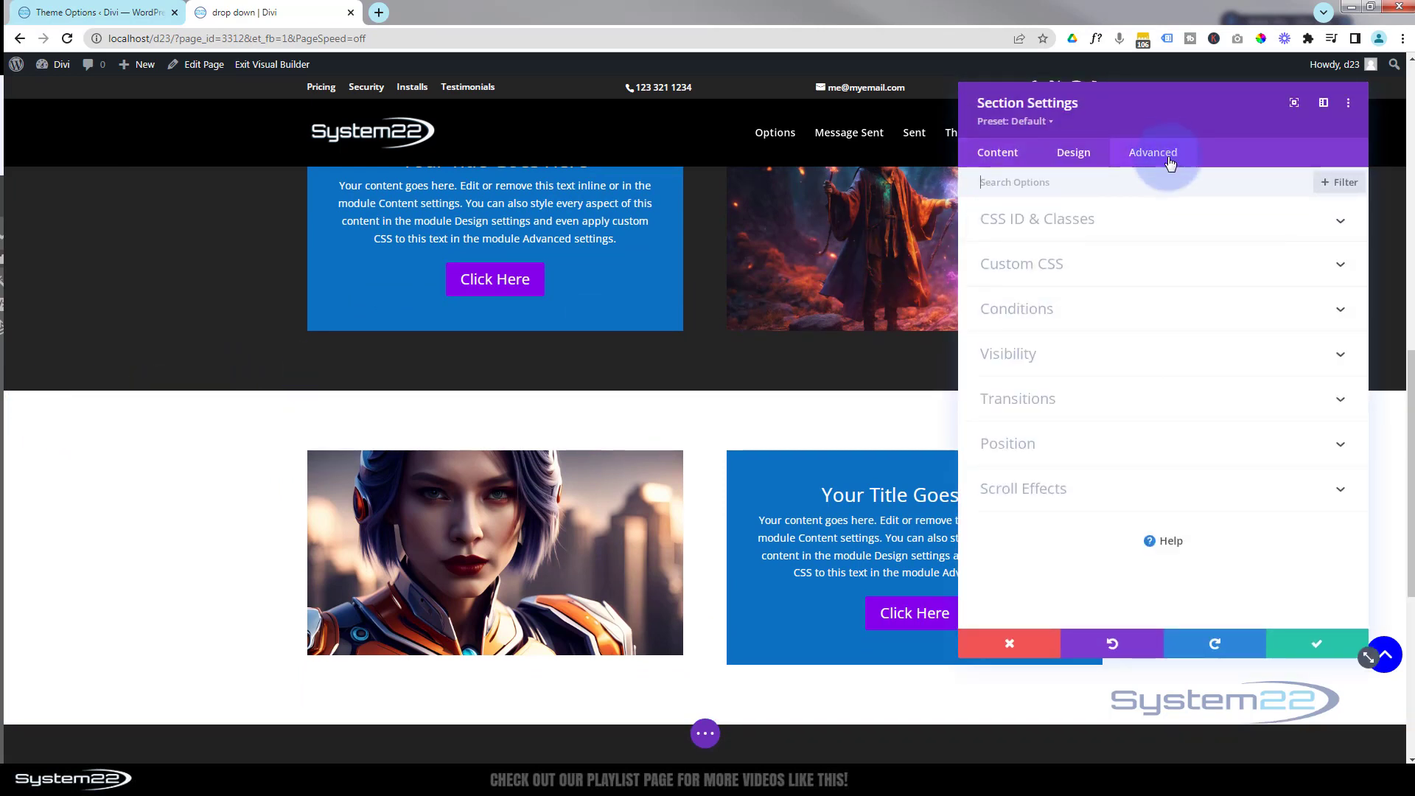
click(1175, 445)
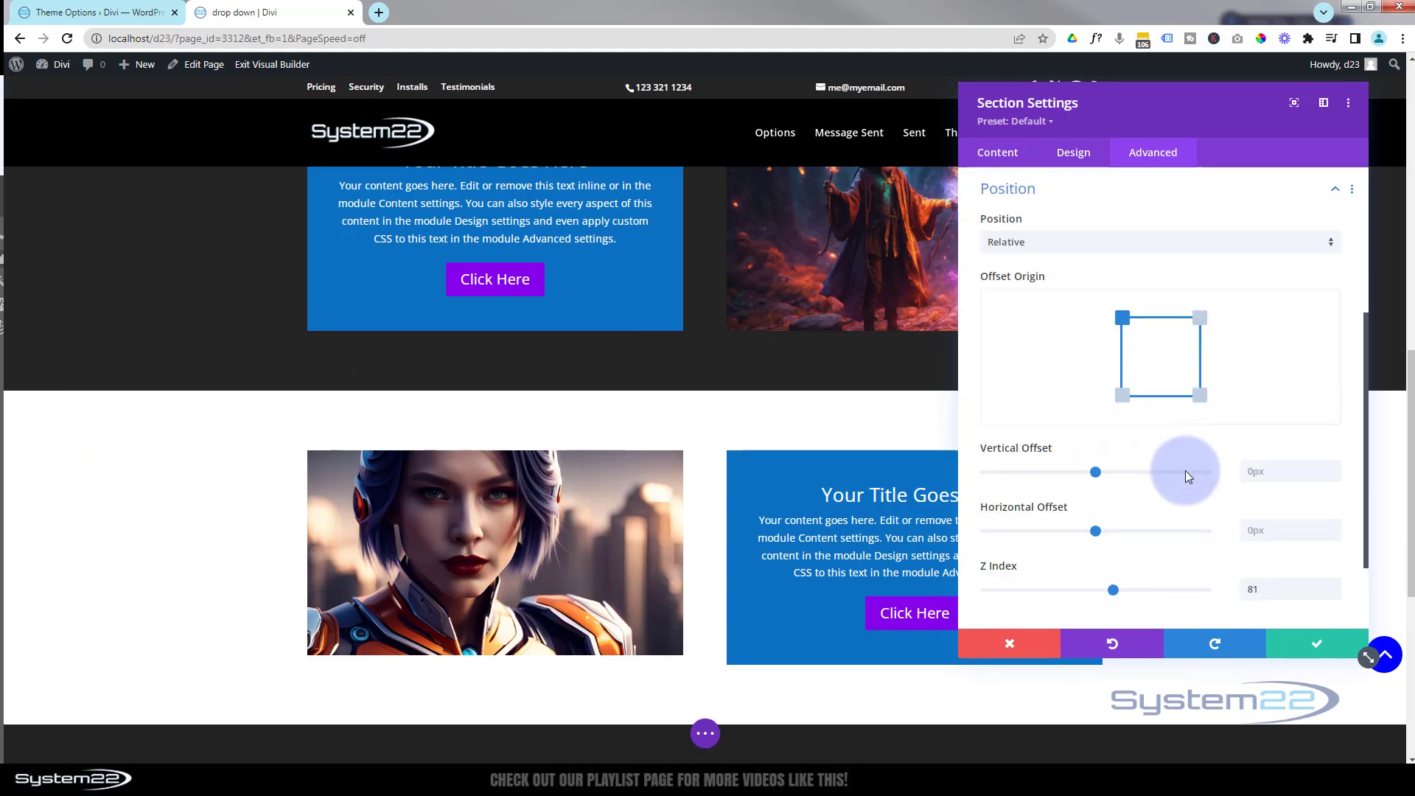
click(1264, 589)
key(BackSpace)
key(BackSpace)
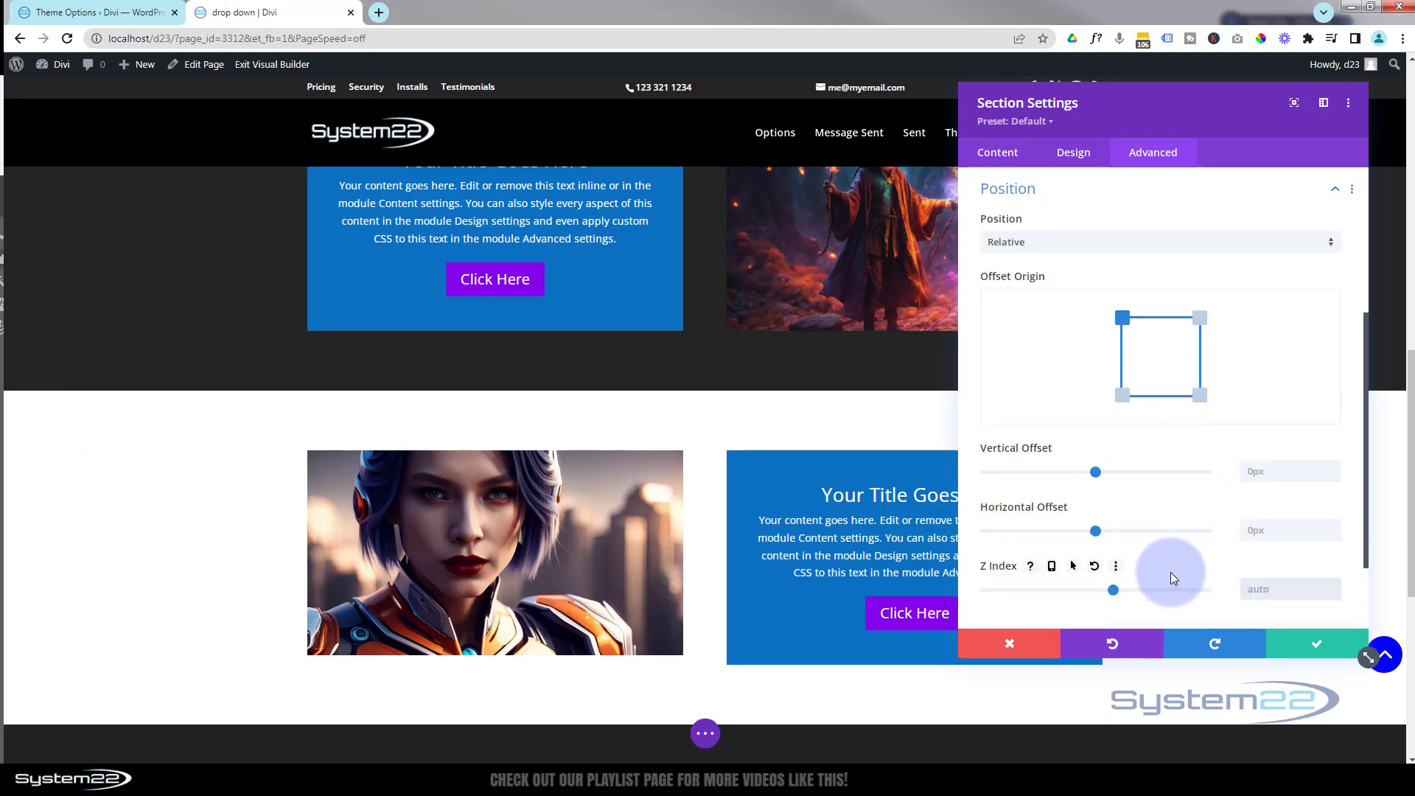
click(1319, 644)
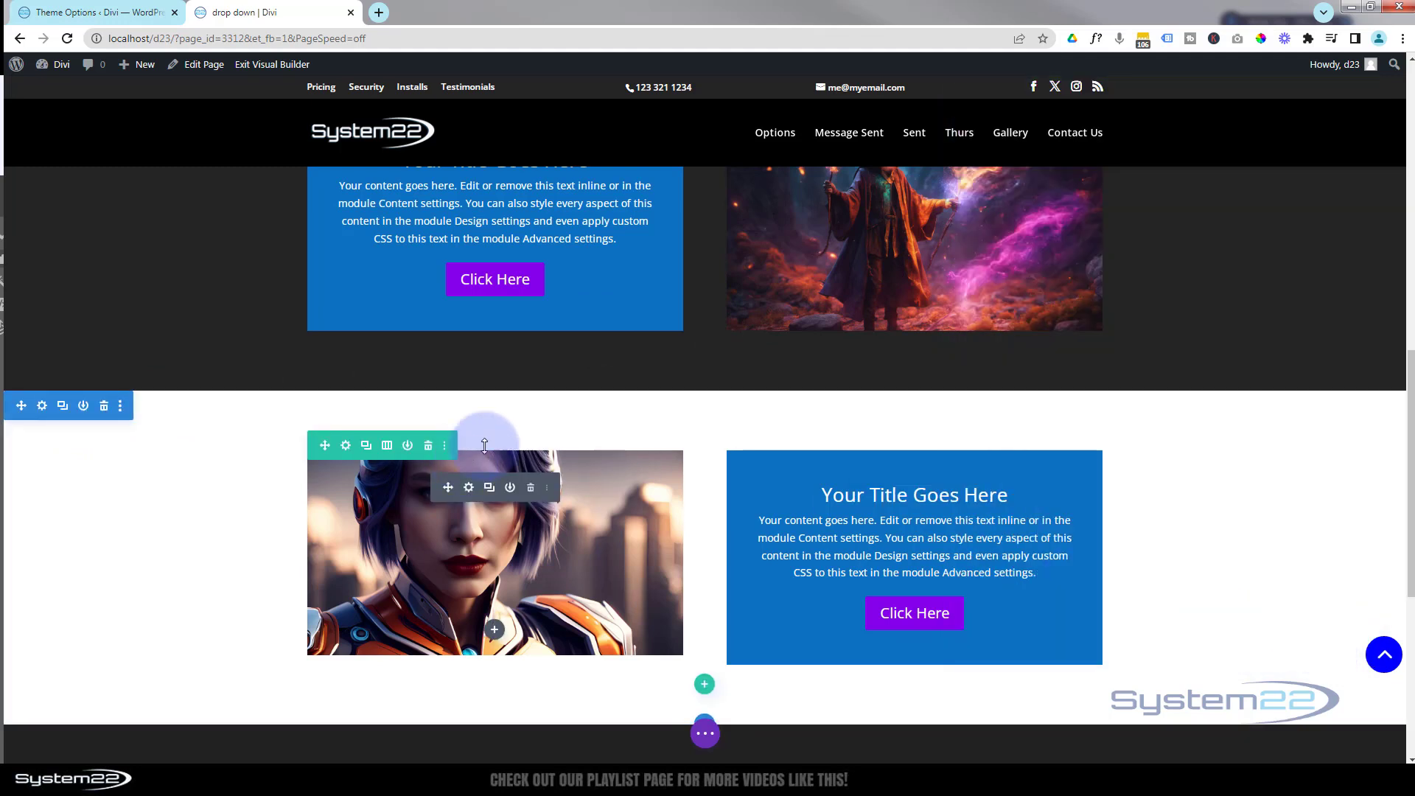
Add a single-column row beneath the blue box and wizard image in the dark section.
scroll(586, 431, up, 3)
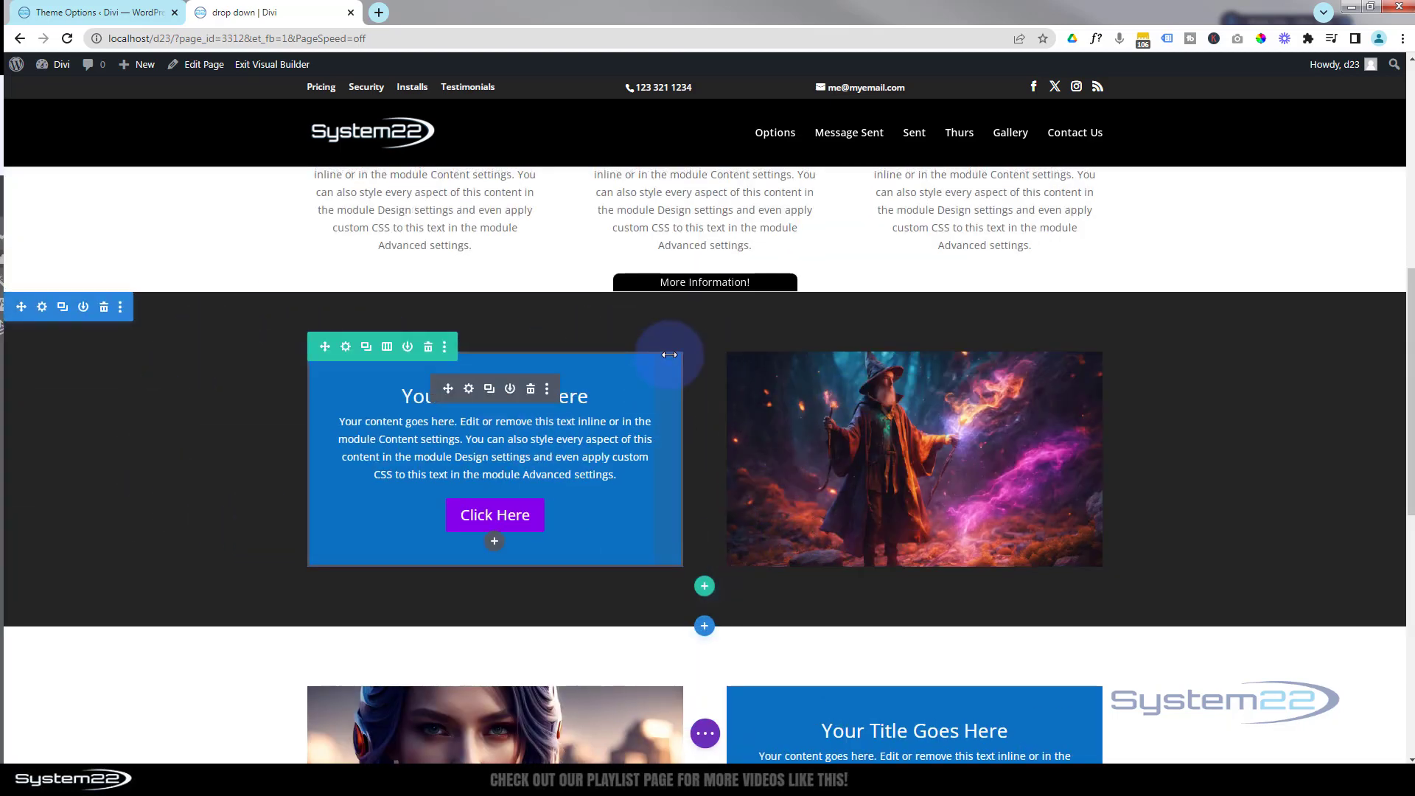
click(705, 589)
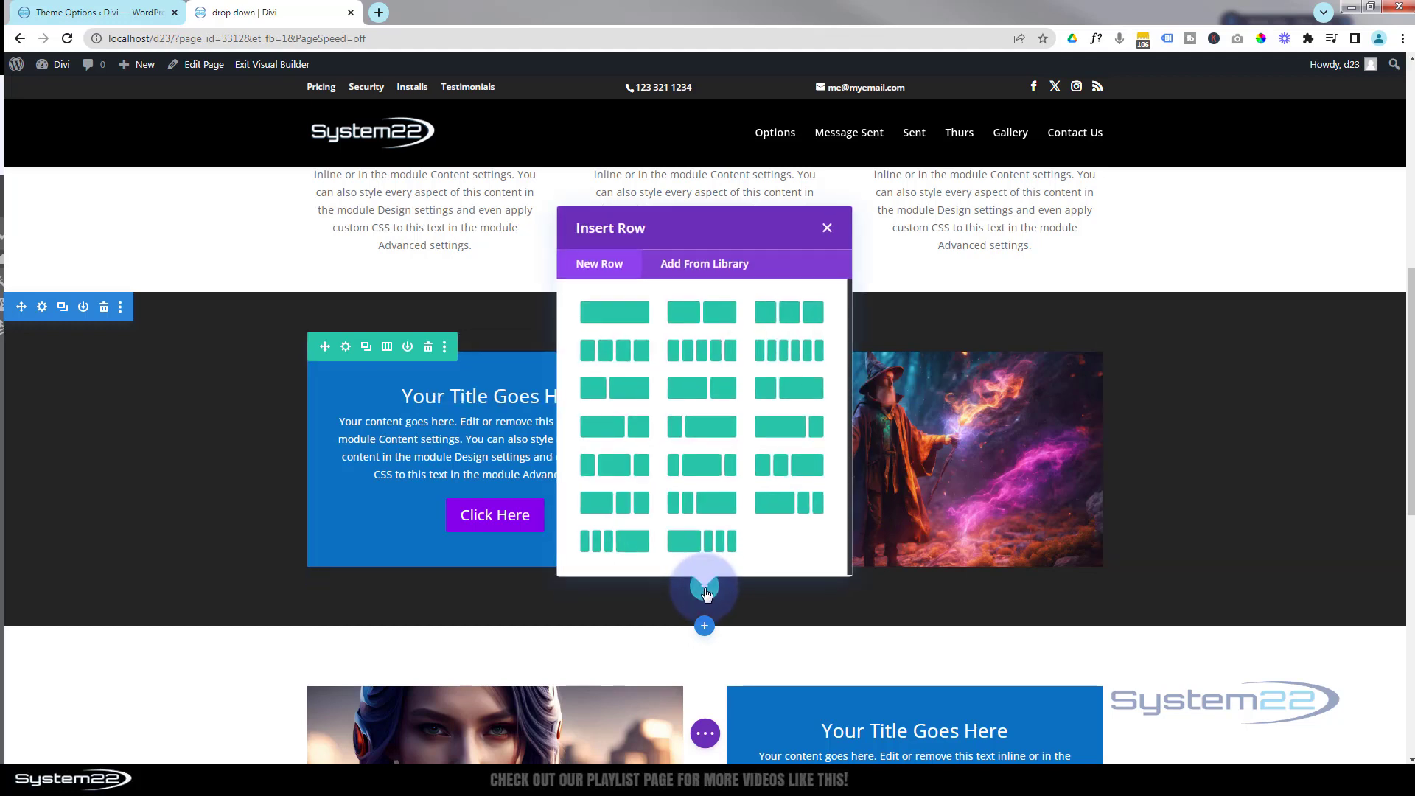
click(627, 318)
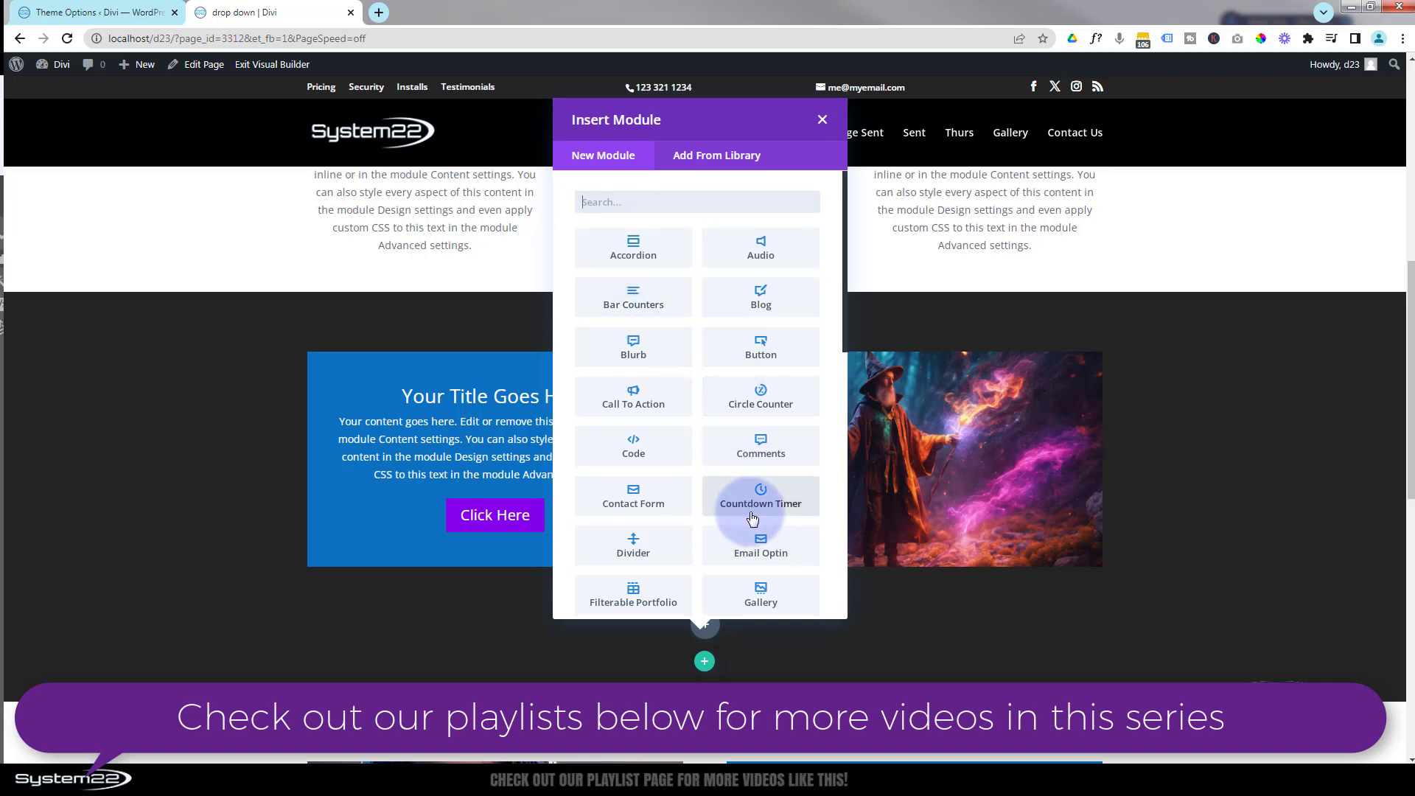
Insert an Icon module in the new row and choose the solid circled i from an "info" icon search.
scroll(751, 509, down, 3)
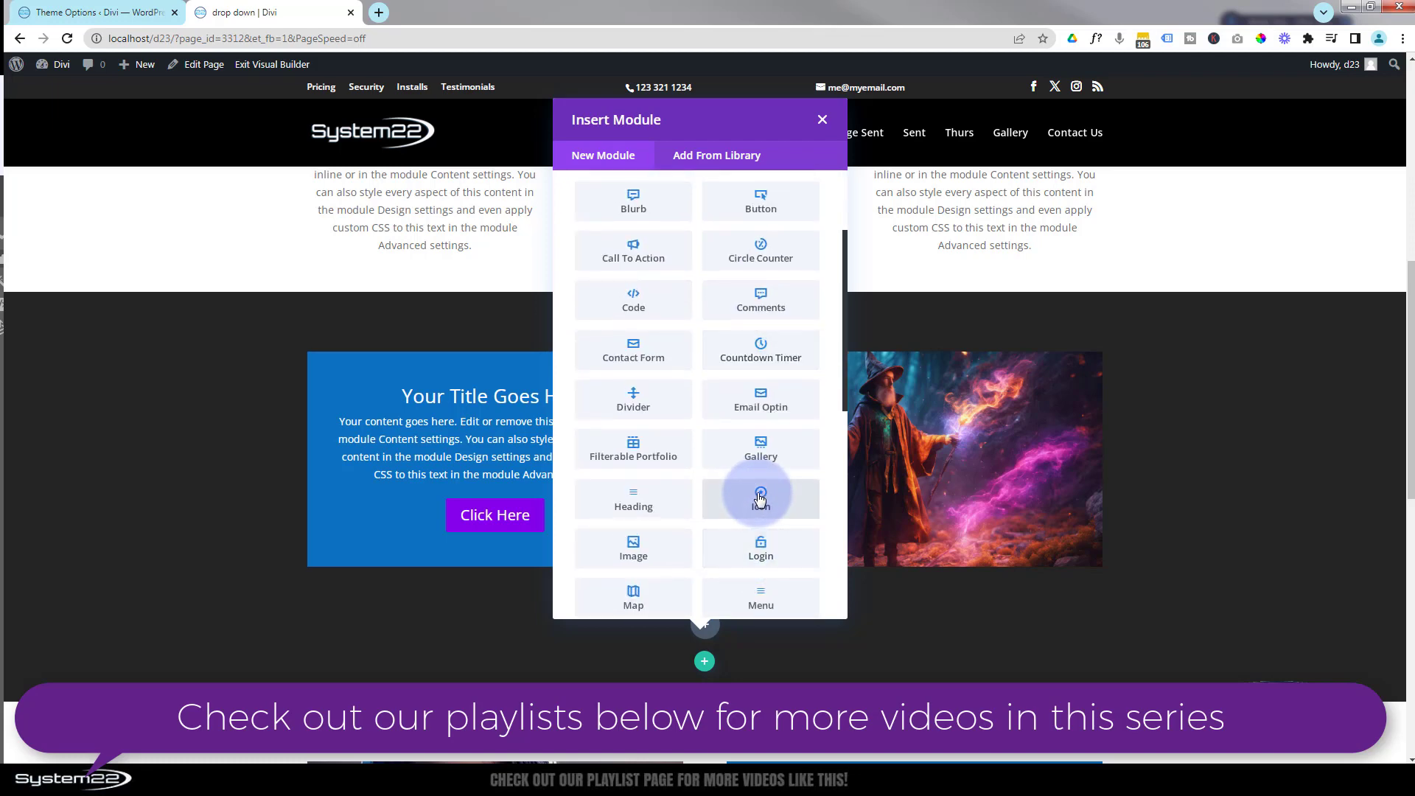
click(760, 499)
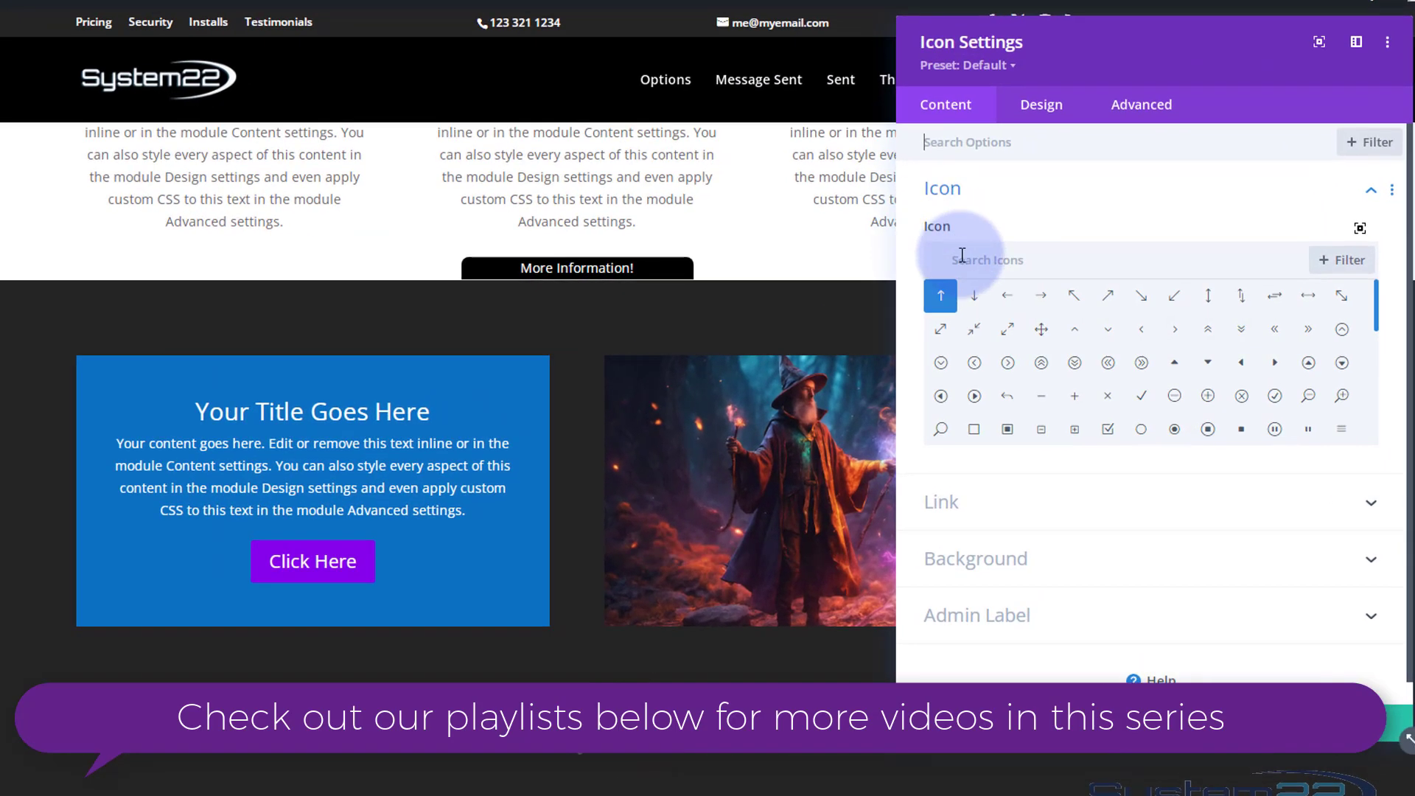
text(info)
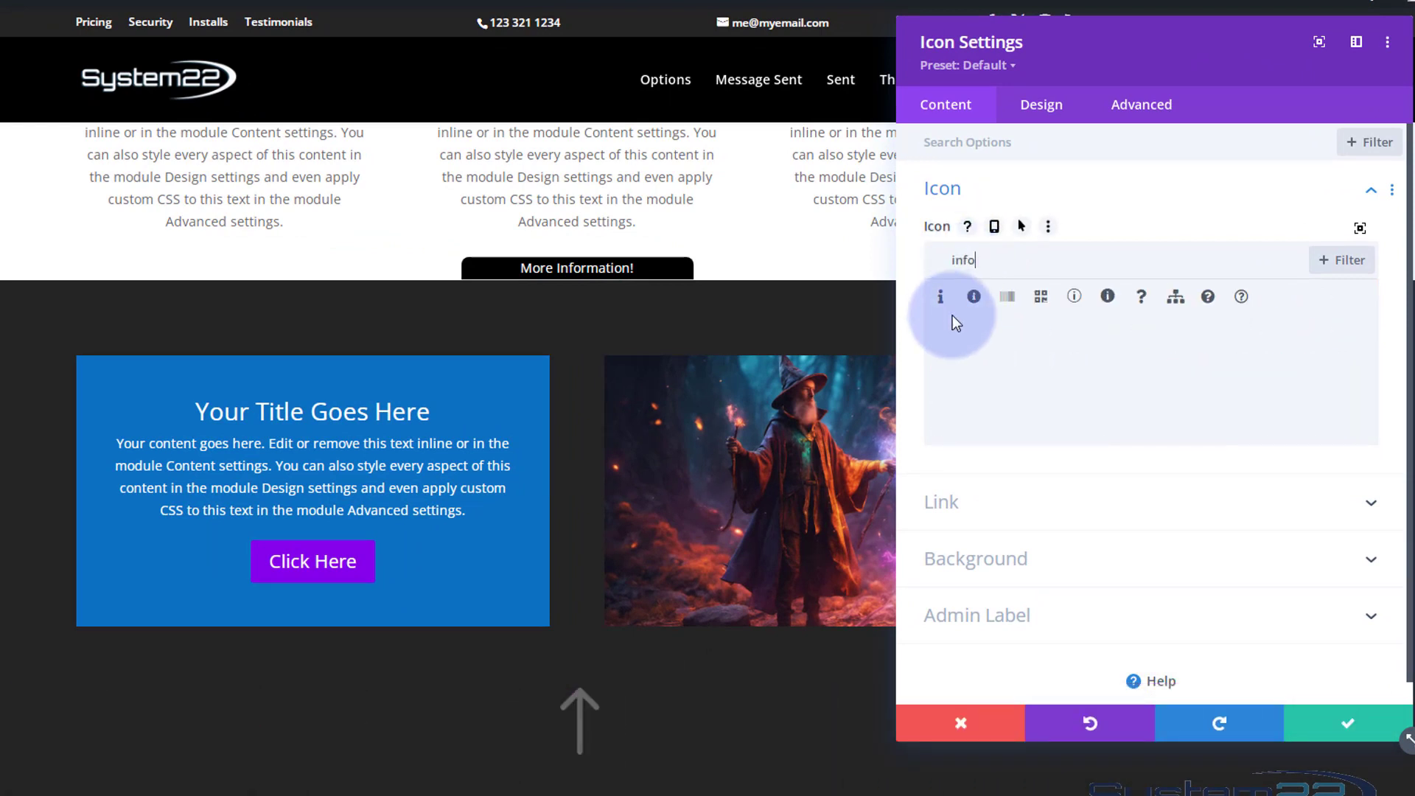
click(973, 297)
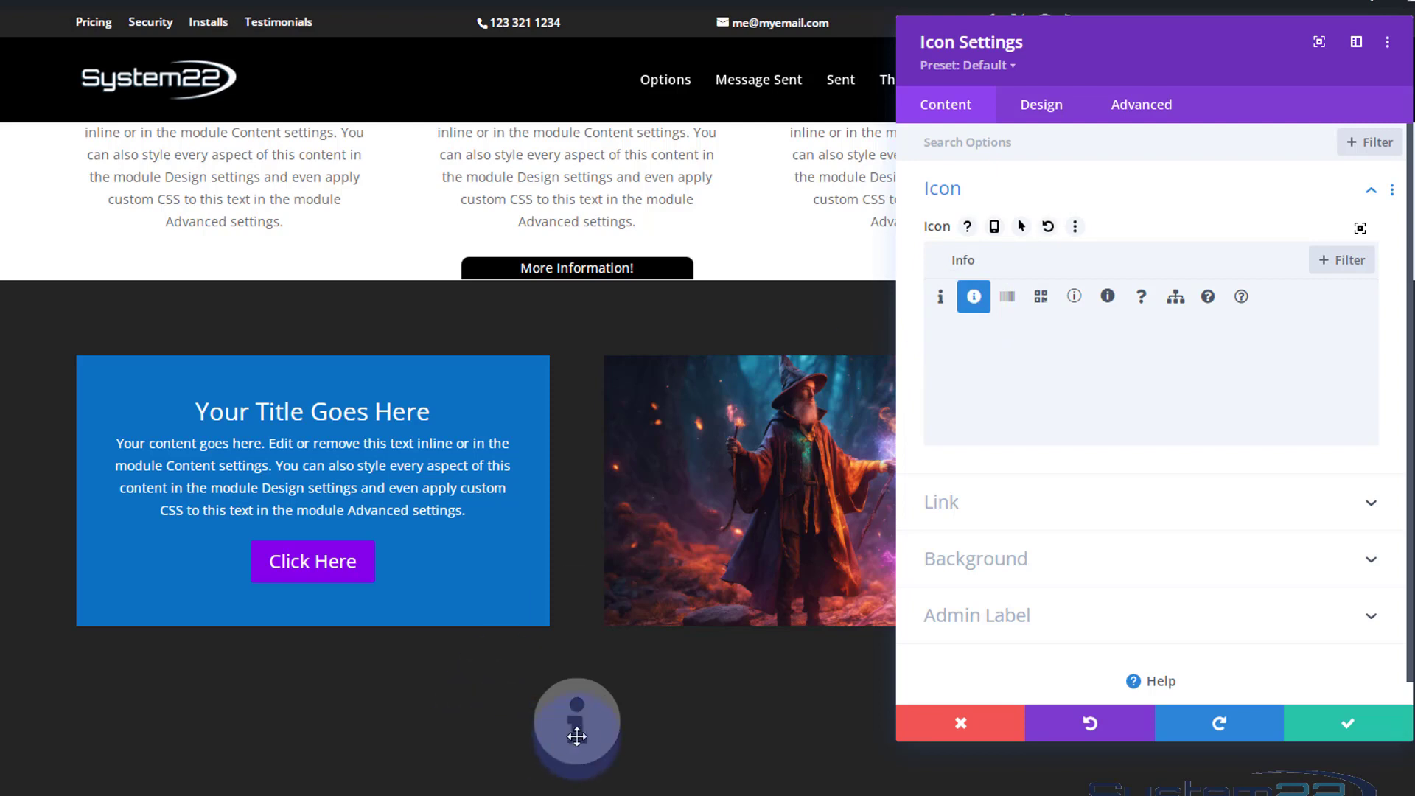
Set the info icon's colour to white and its size to 40px, and save the module.
scroll(459, 453, down, 2)
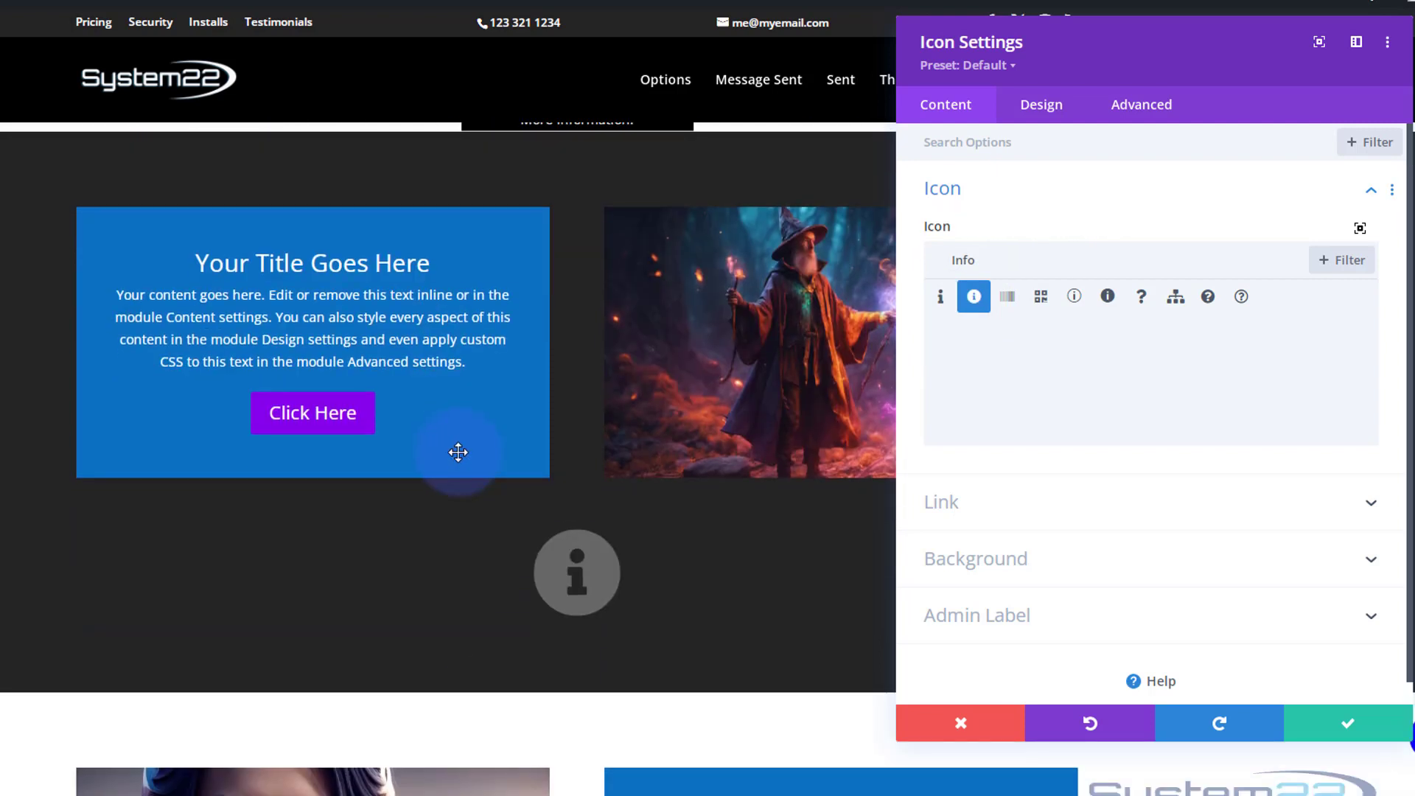
click(1046, 109)
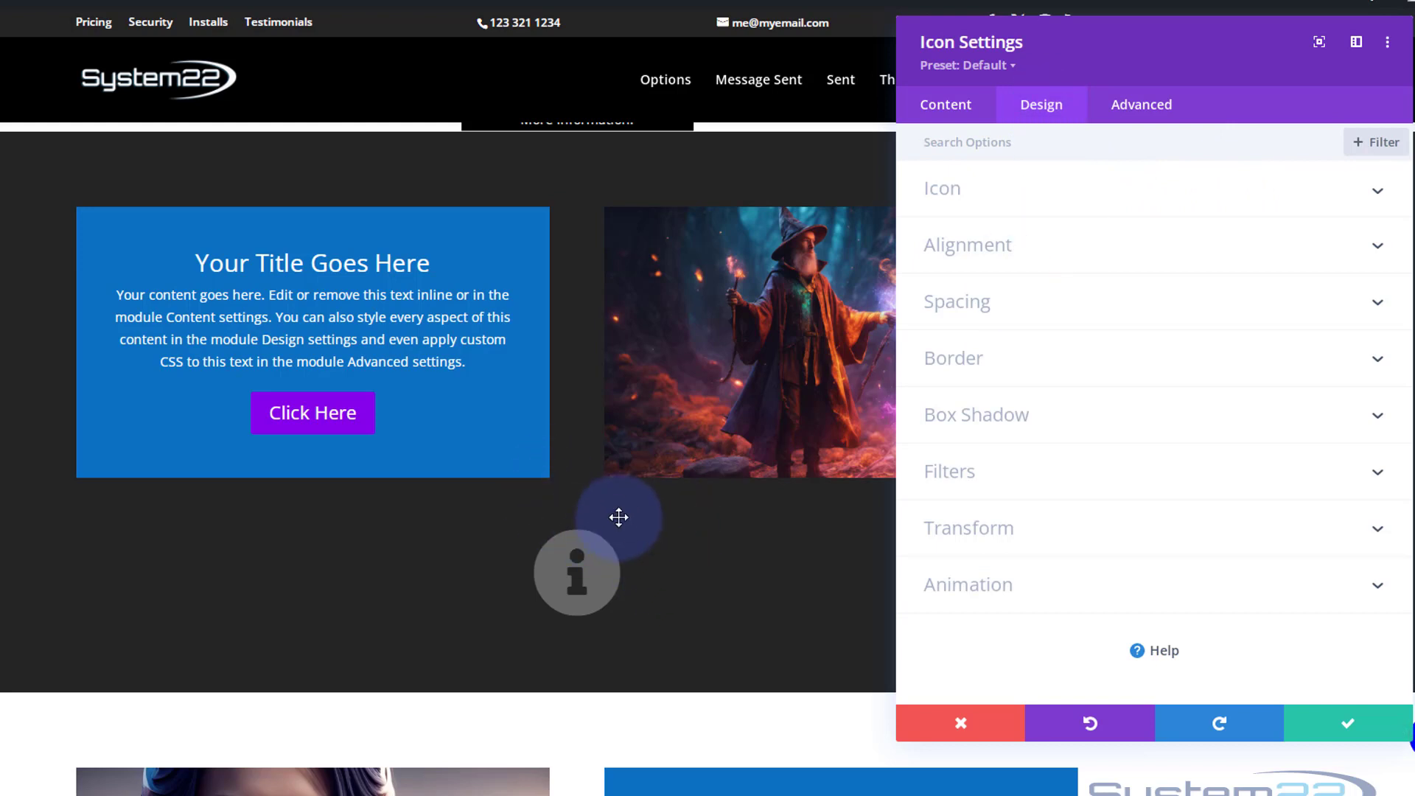
click(1086, 155)
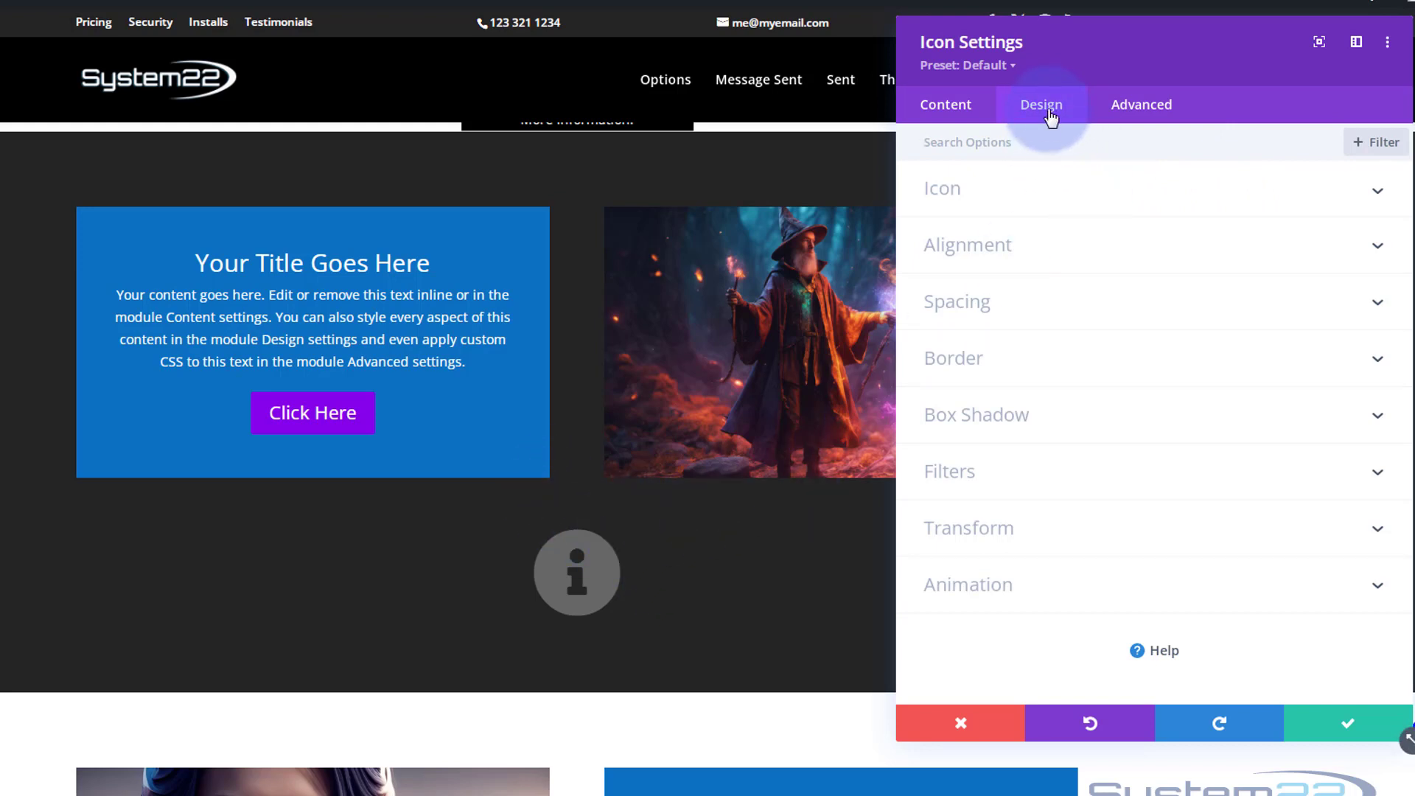
click(1064, 198)
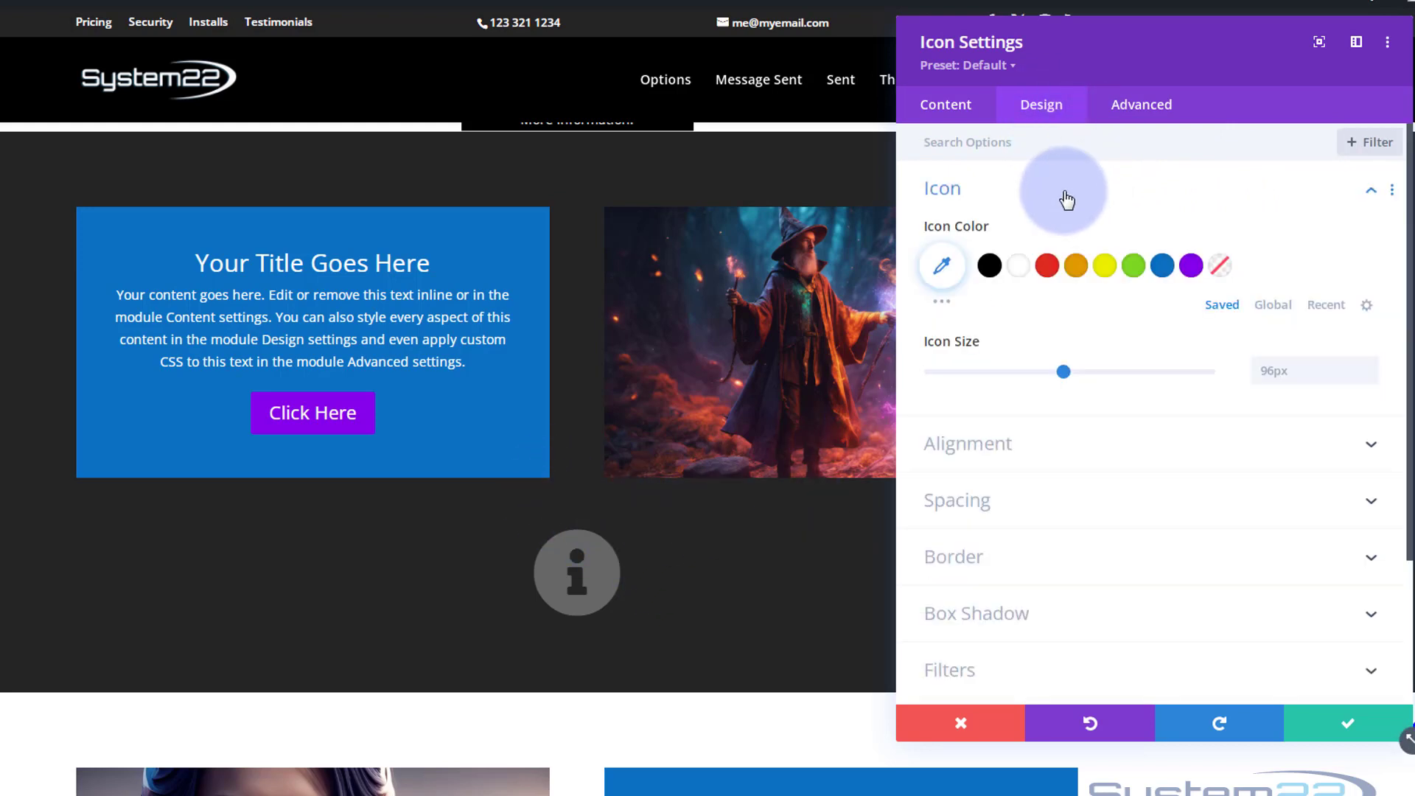
click(1017, 264)
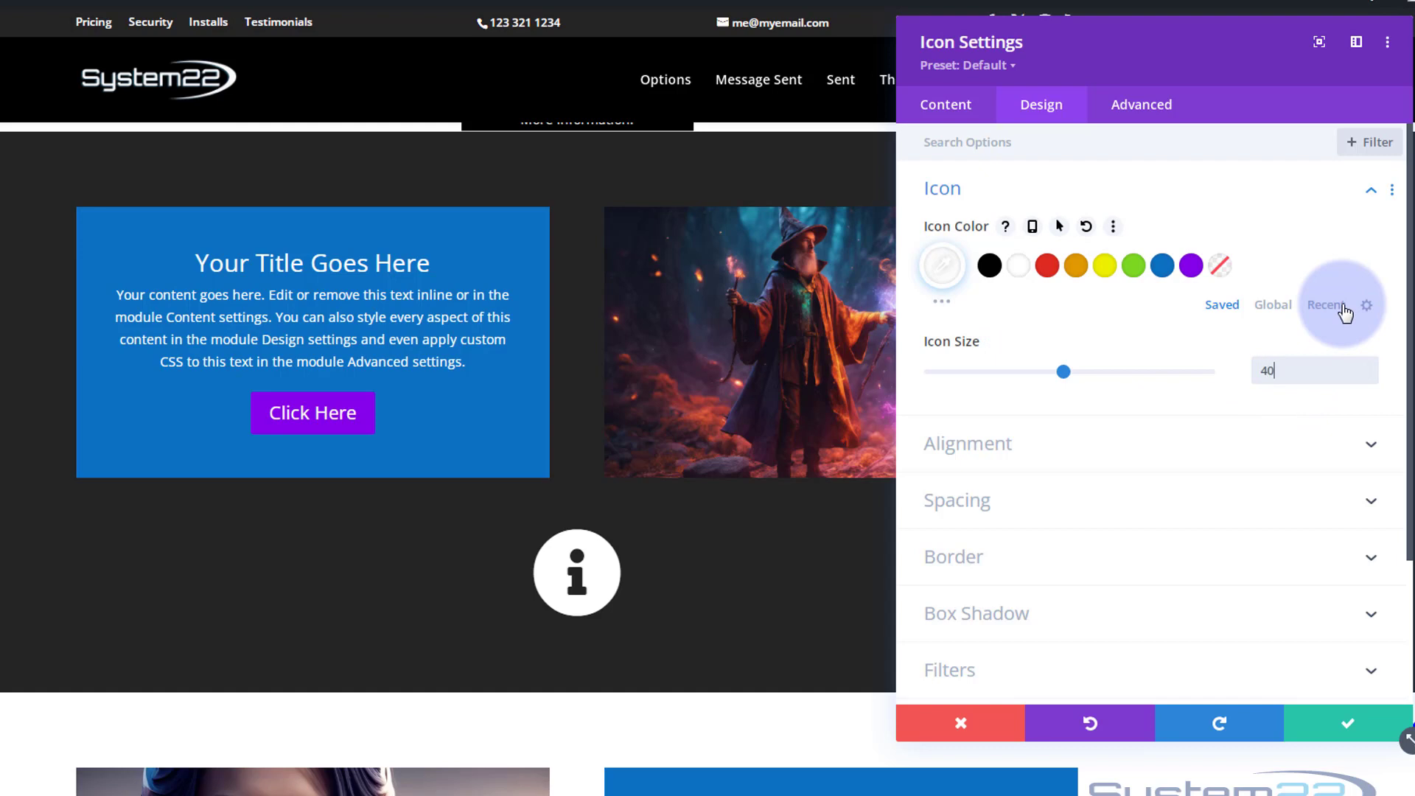
text(40px)
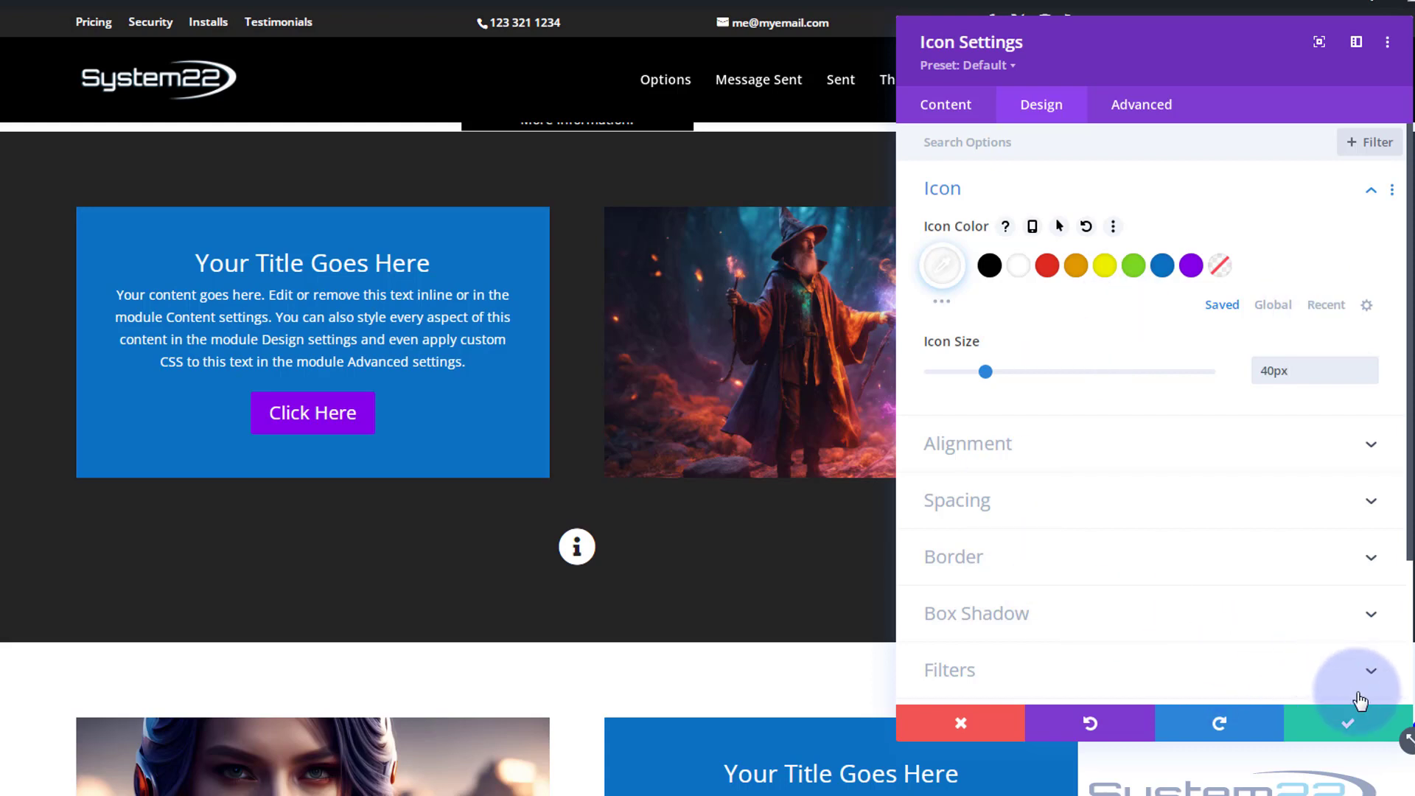
click(1348, 722)
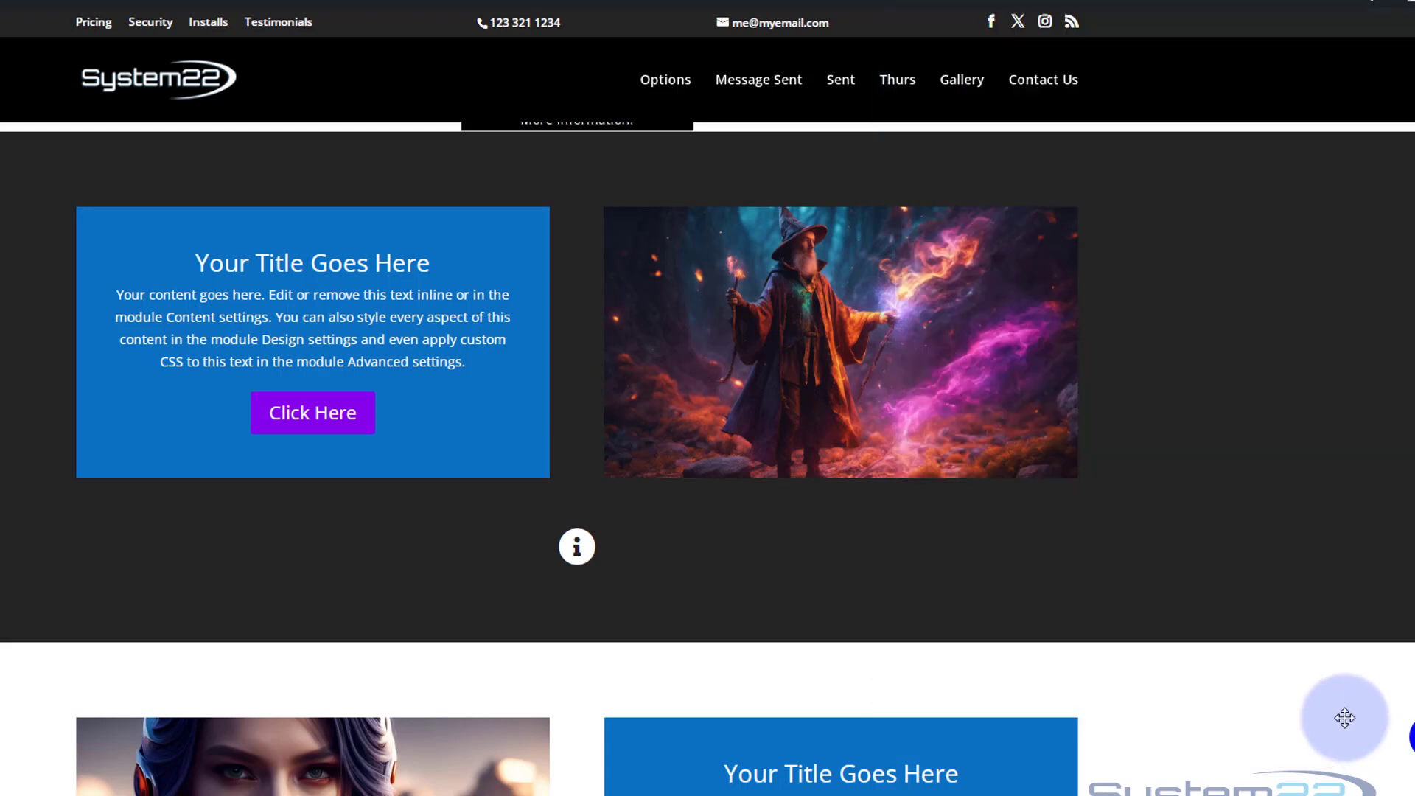
Insert a Call To Action module directly below the info icon in the same row.
mouse_move(574, 547)
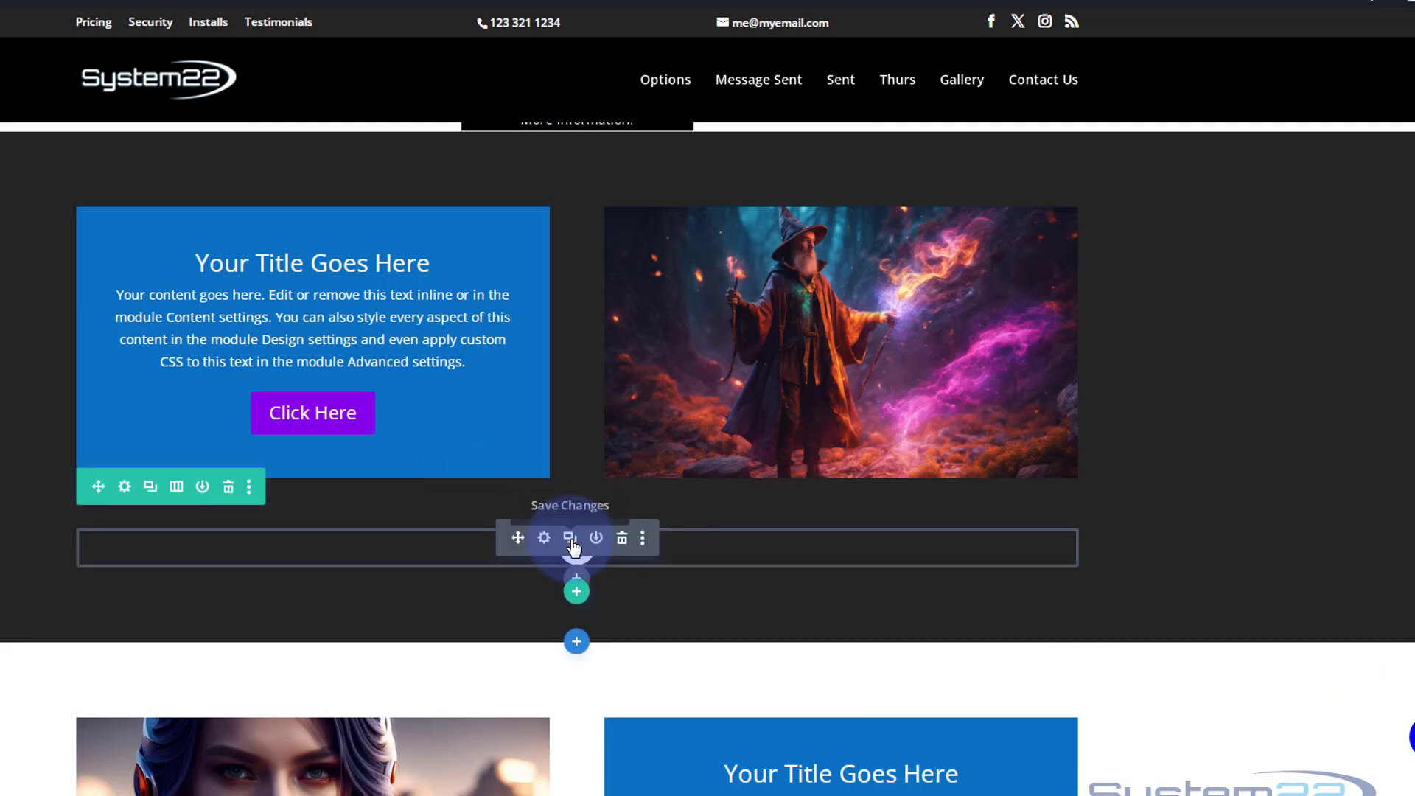
click(577, 582)
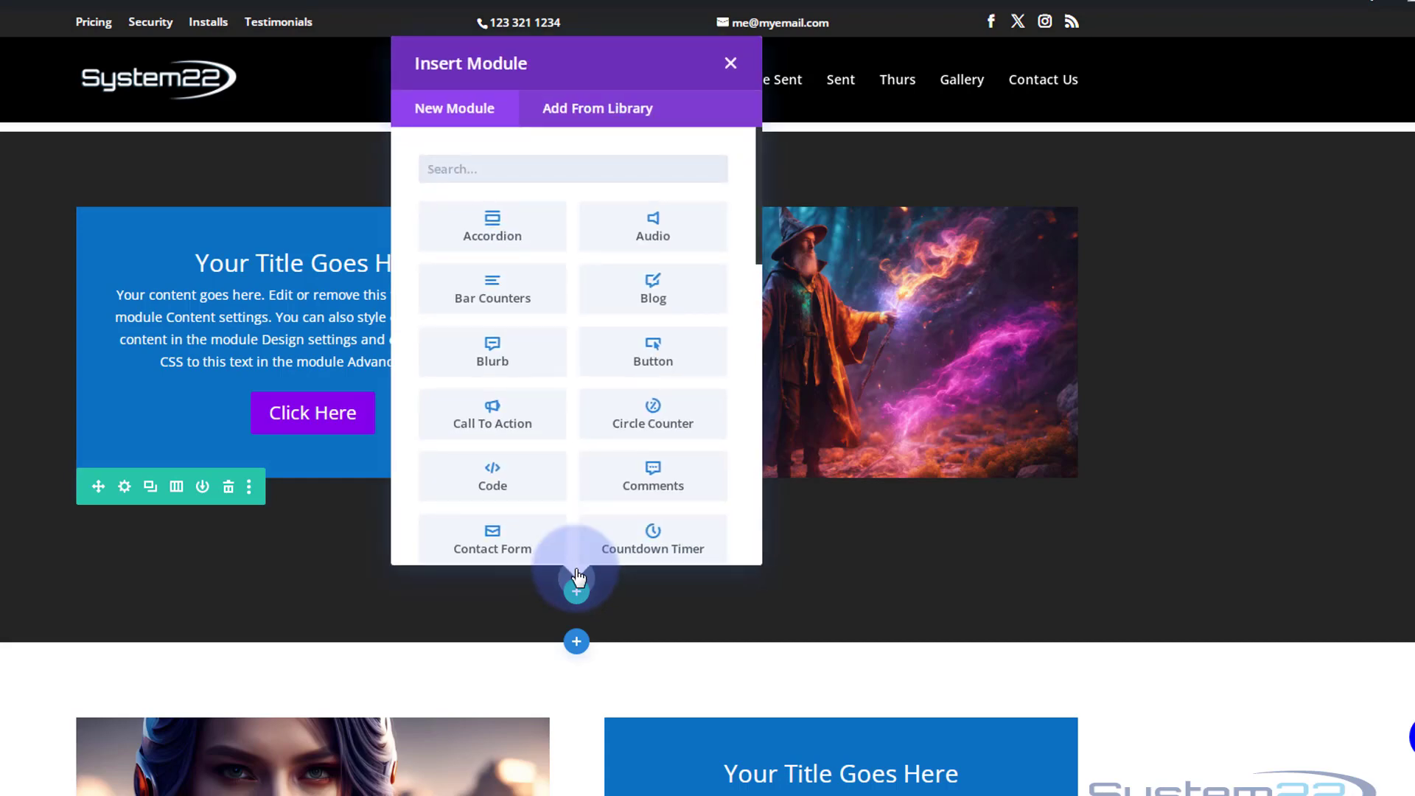
click(508, 438)
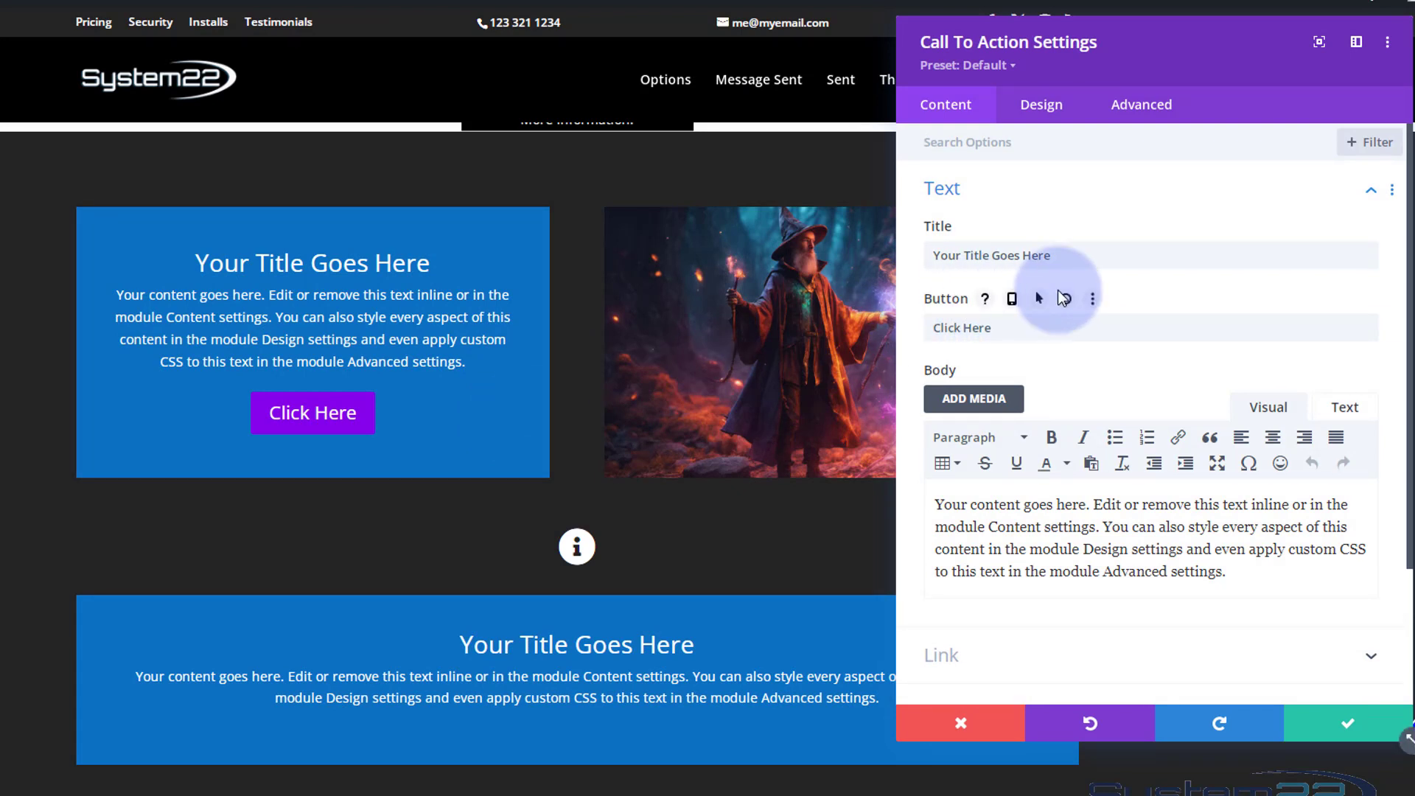
Set the new call to action's Button Link URL to #.
scroll(1163, 249, down, 3)
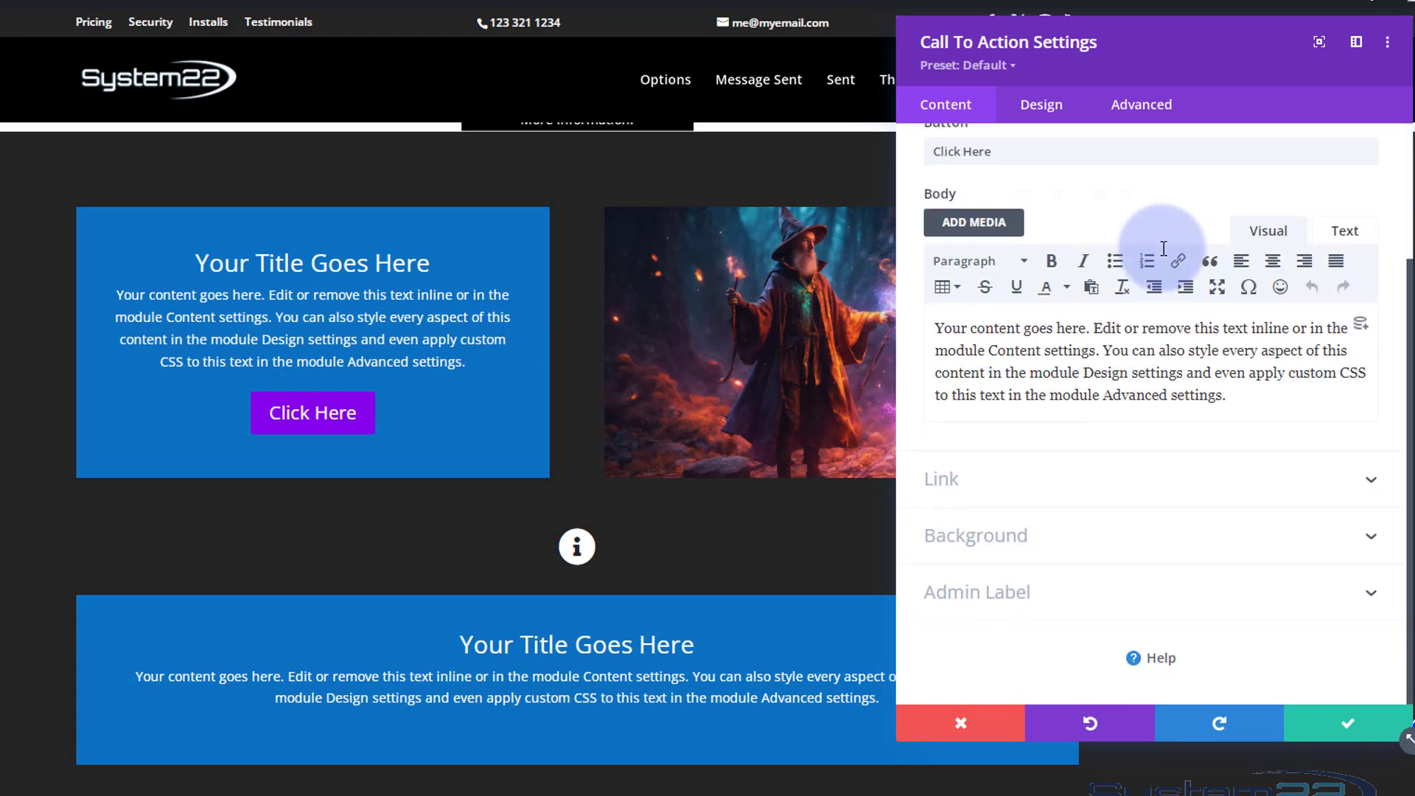
scroll(1163, 248, up, 3)
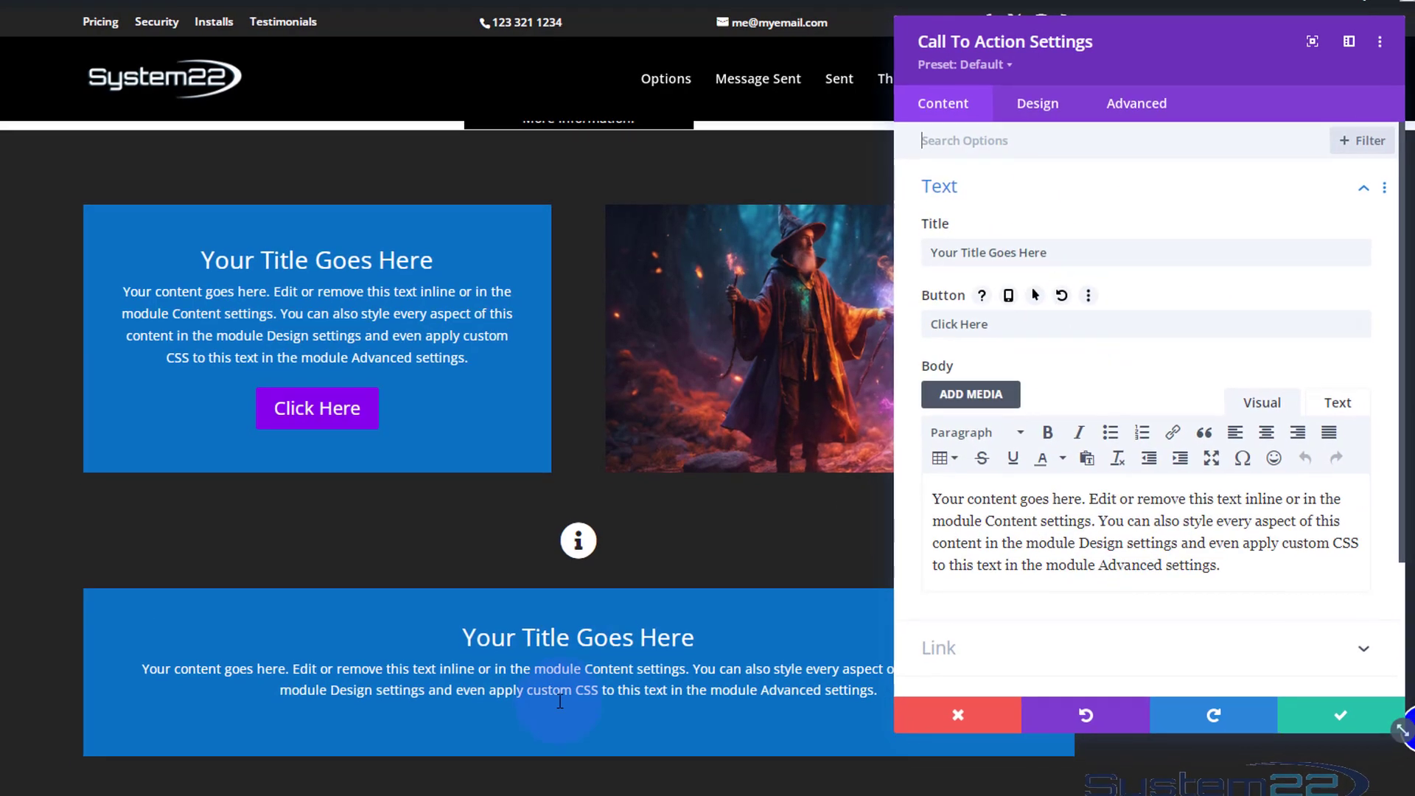
scroll(1034, 310, down, 3)
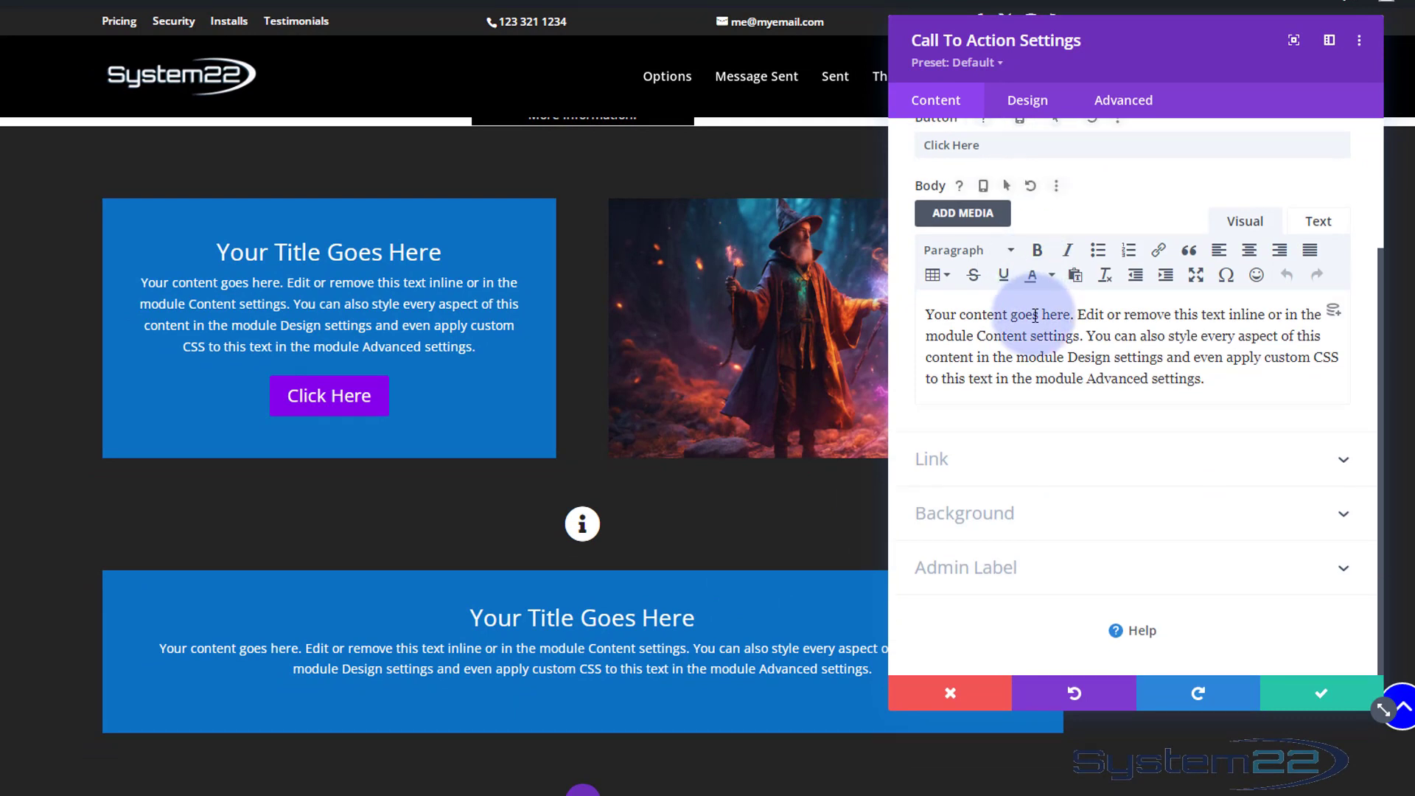
click(1045, 461)
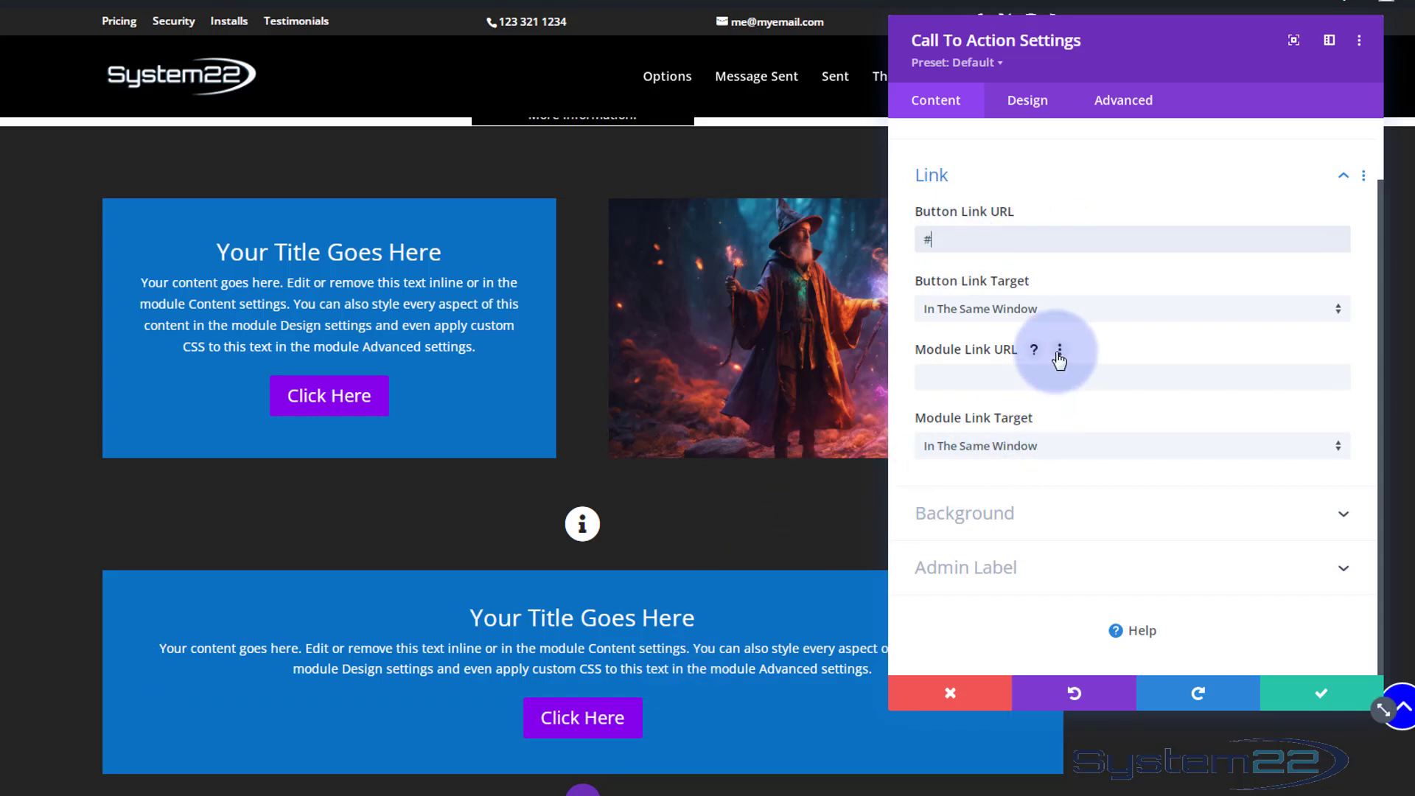
Set the new call to action's background colour to purple #8300e9.
click(1050, 529)
click(1167, 447)
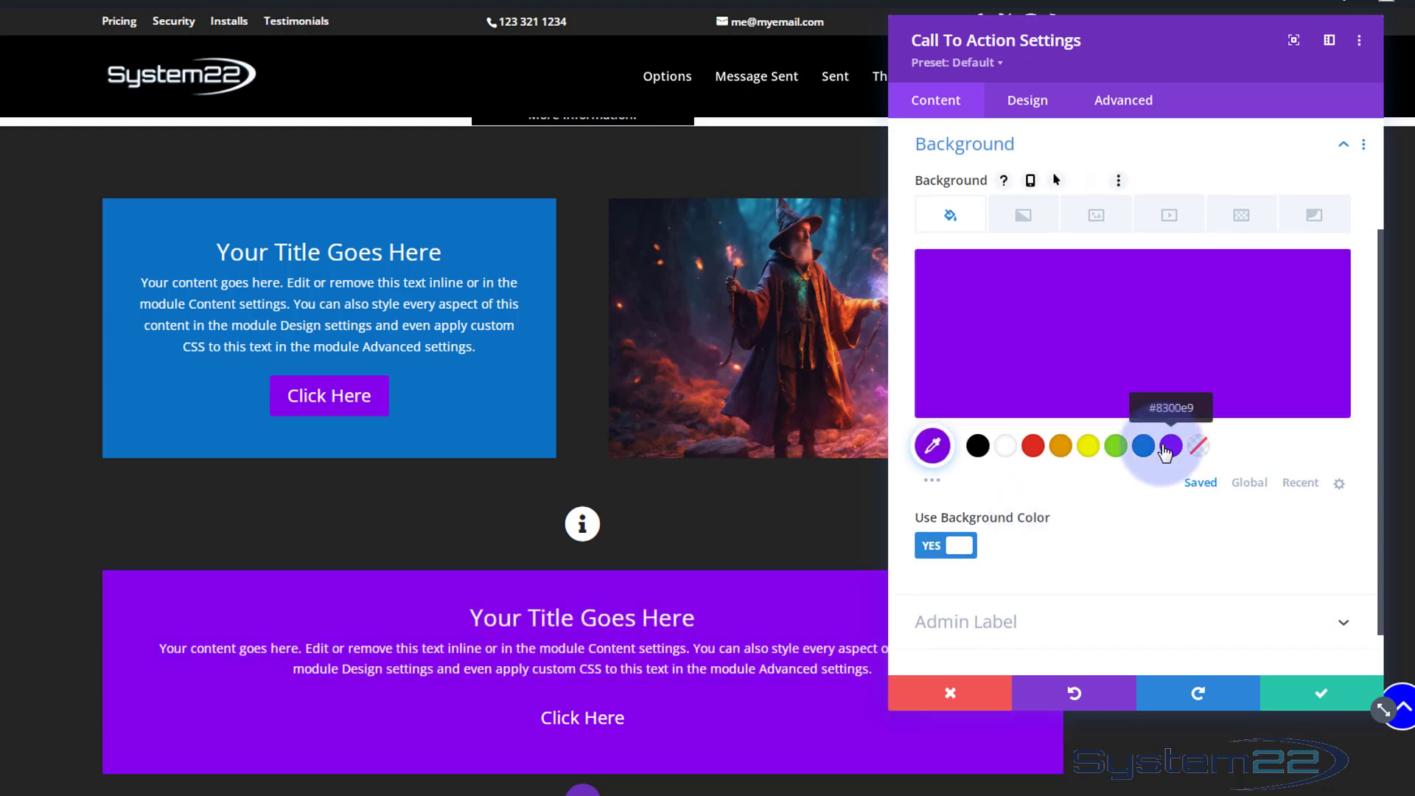
Set the call to action's background image to the media library picture of a suited man in colourful smoke.
click(1095, 215)
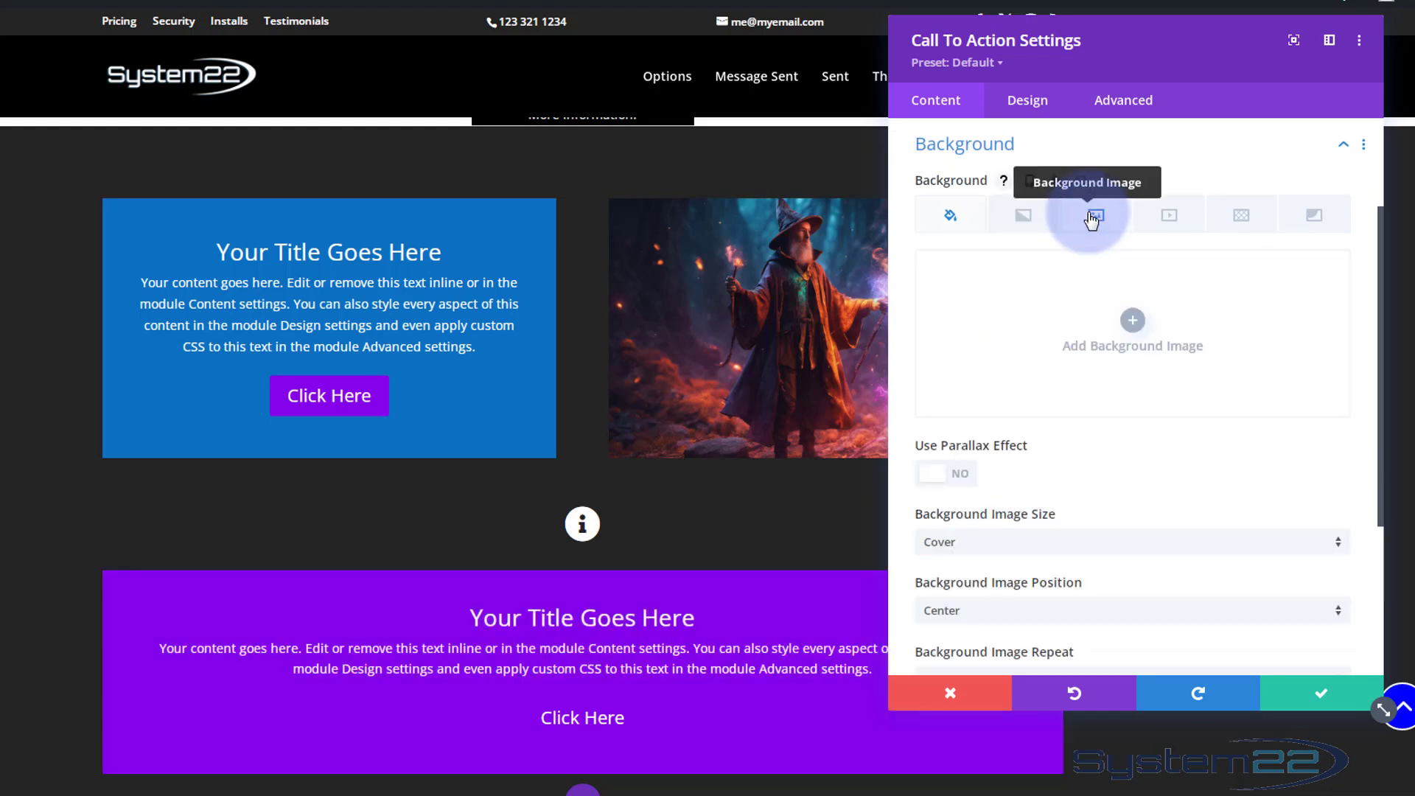
click(1133, 324)
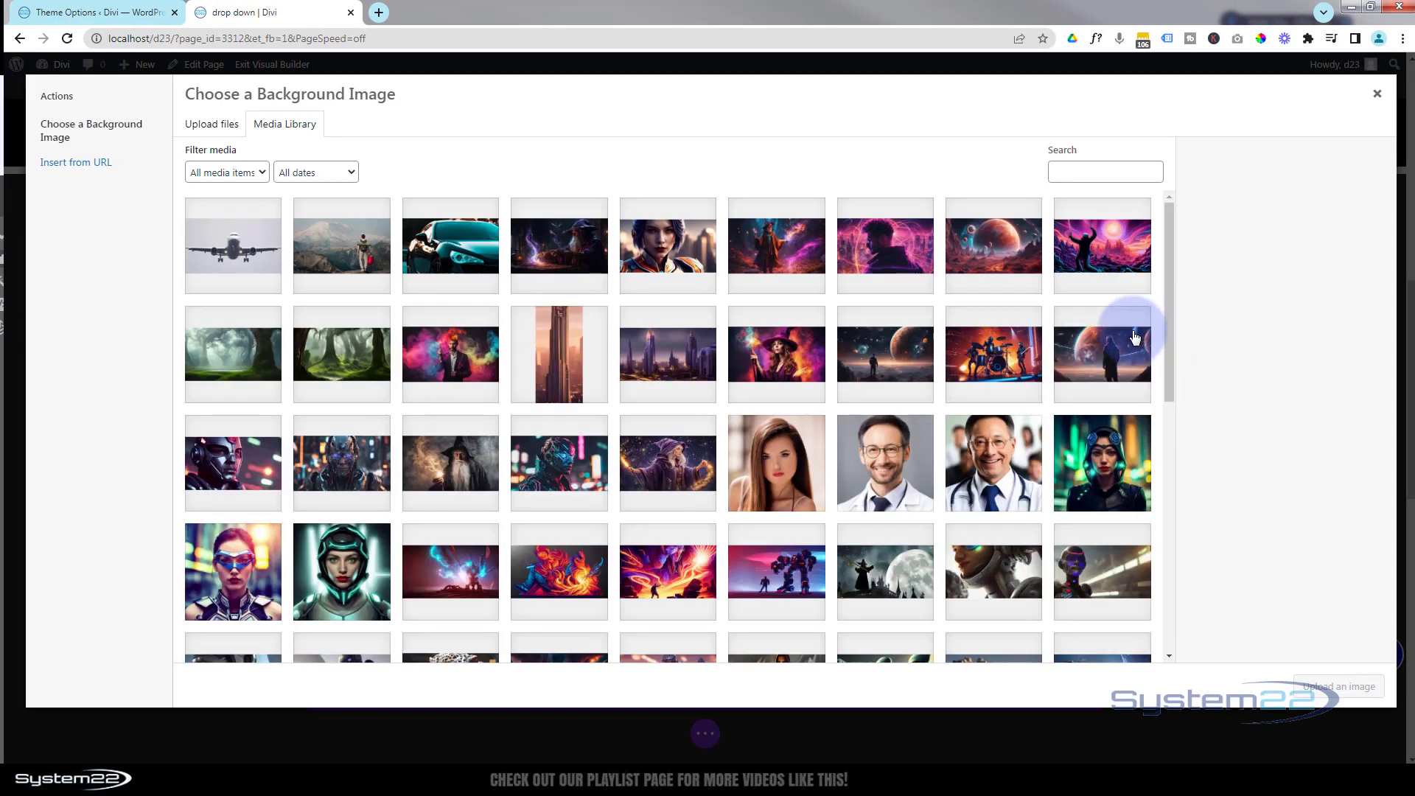
click(442, 358)
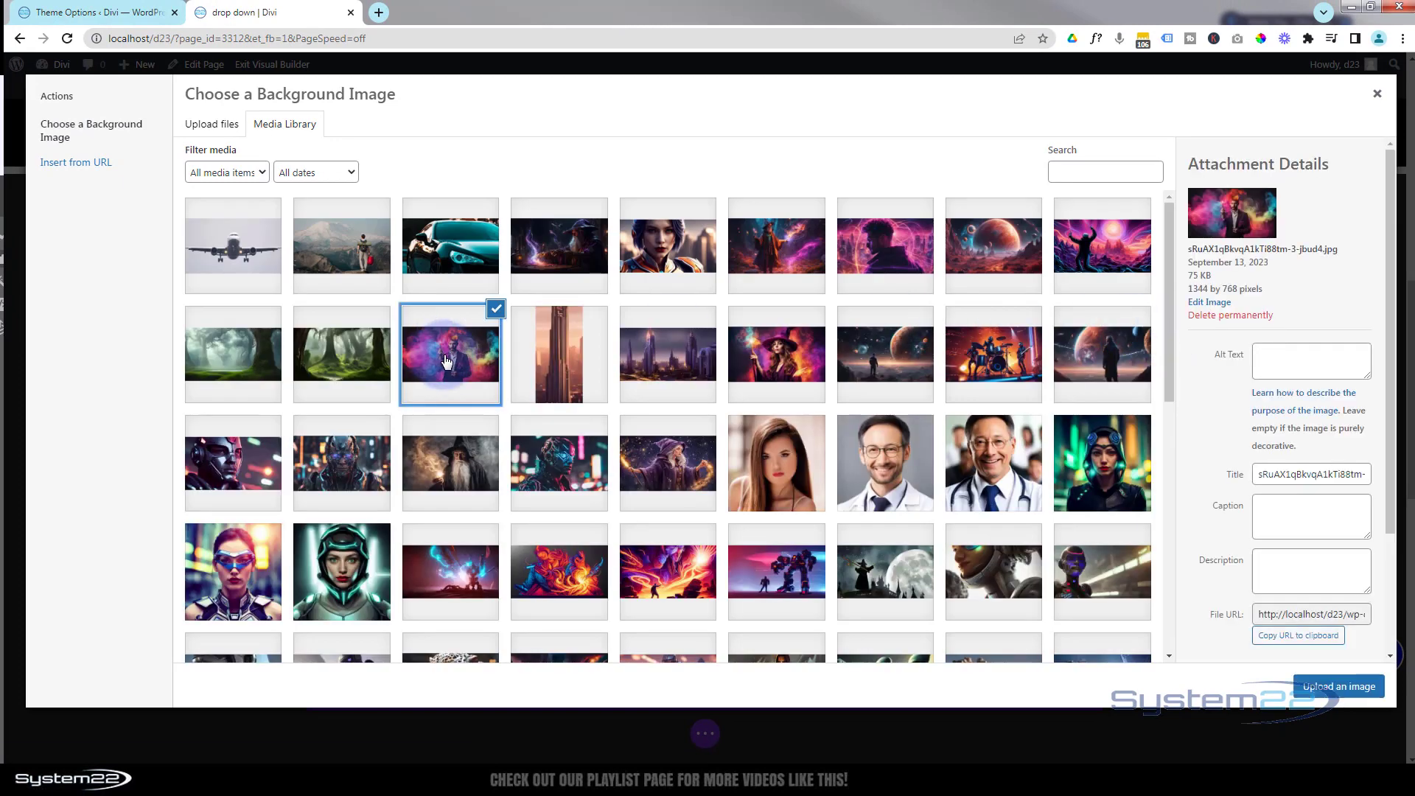
click(1338, 686)
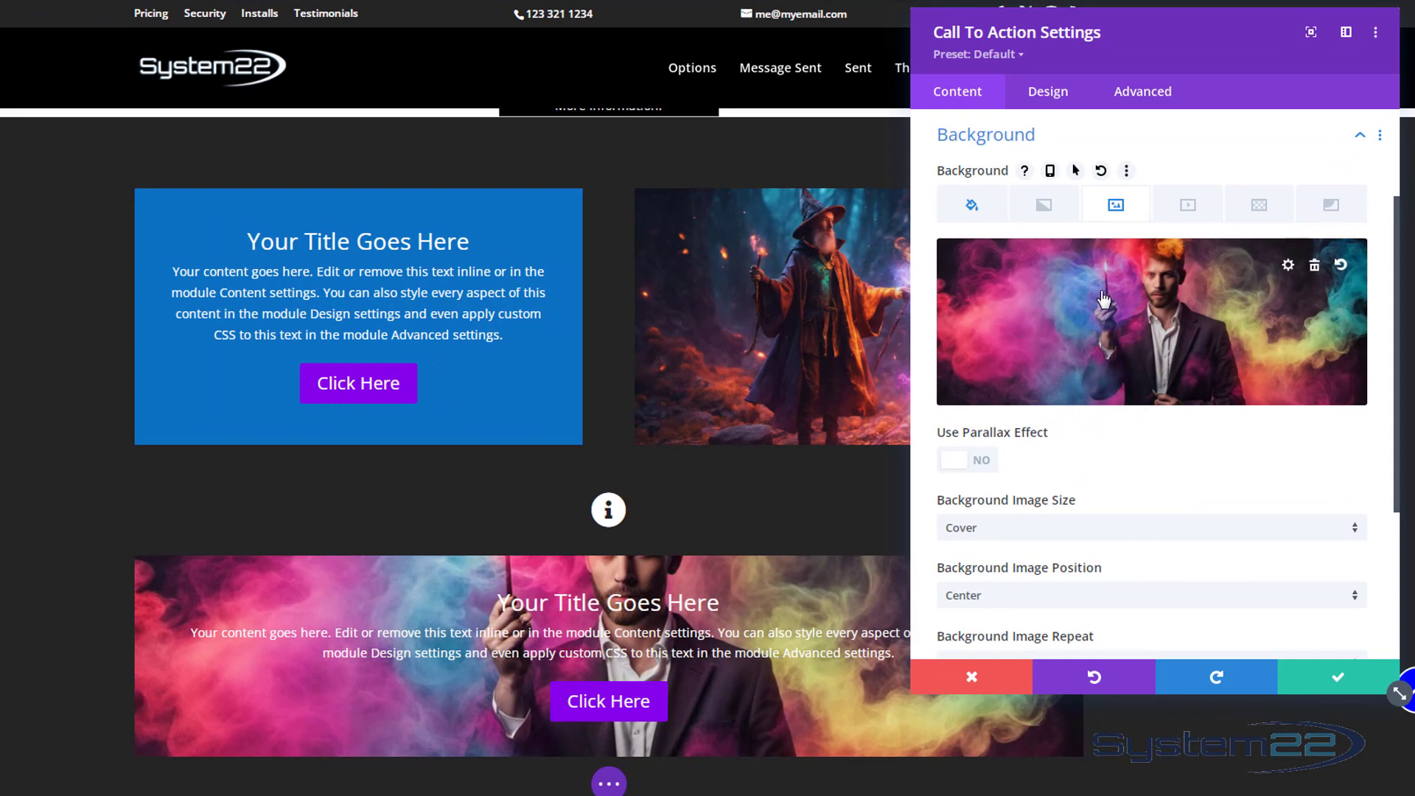
Set the call to action's background image blend to Multiply and save the module.
scroll(1112, 432, down, 3)
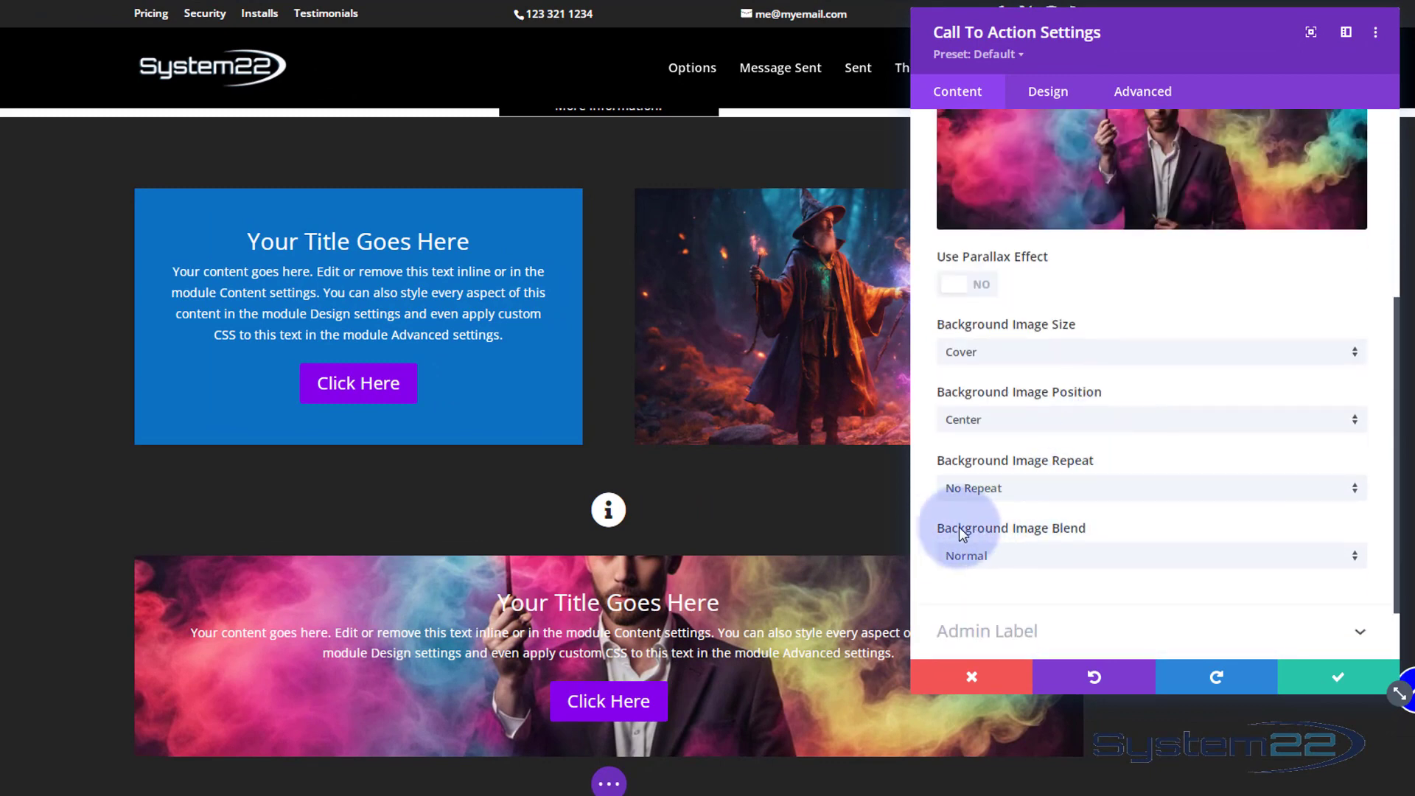
click(1061, 557)
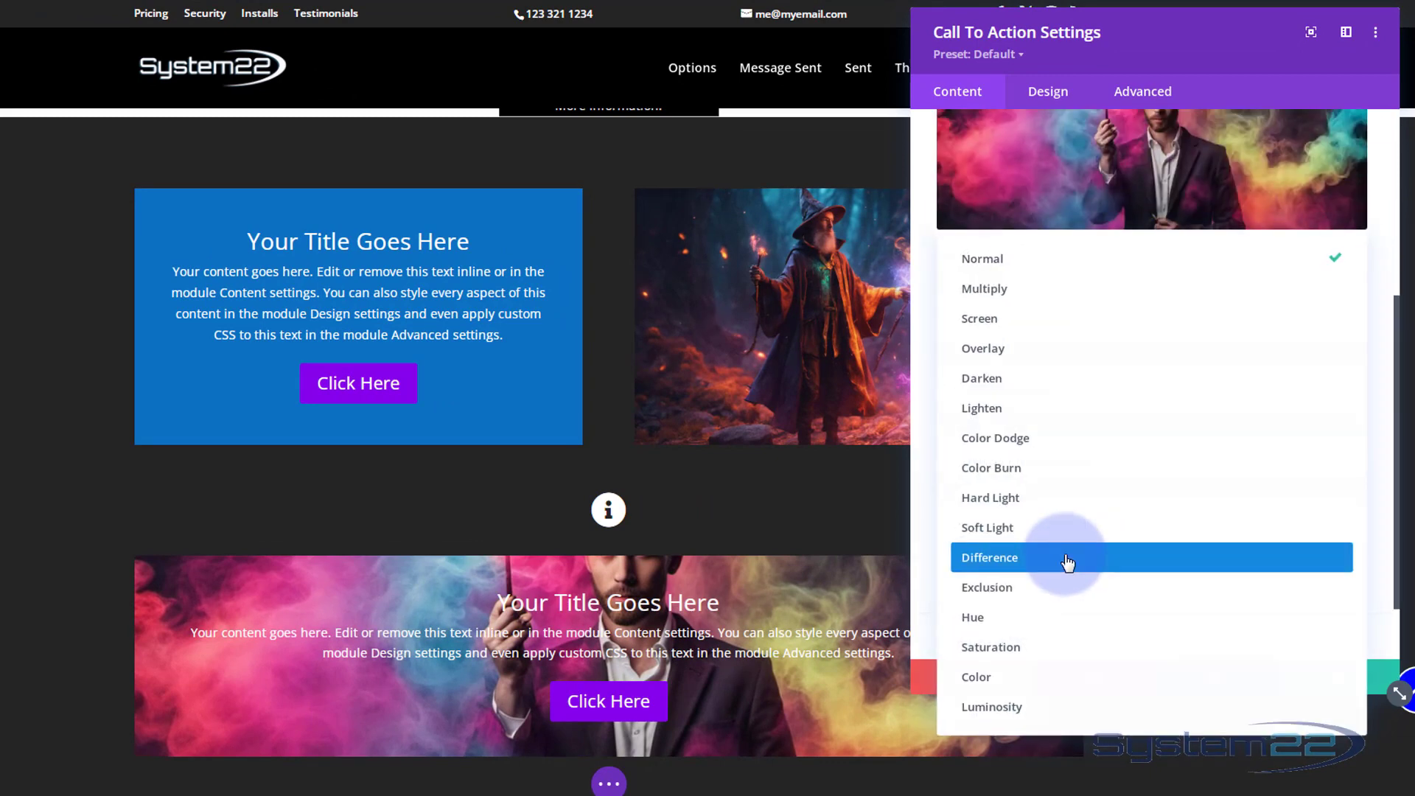
click(993, 289)
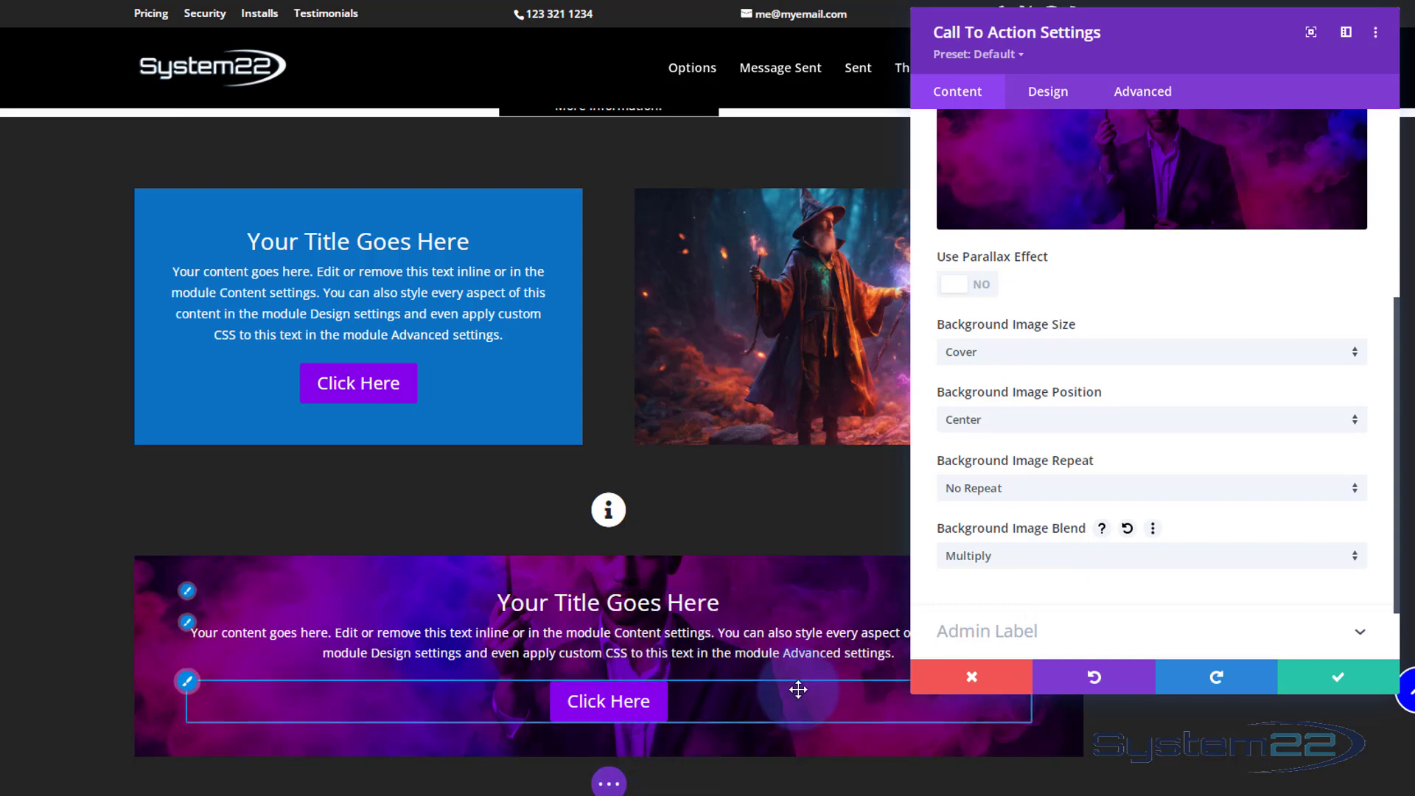
click(1320, 676)
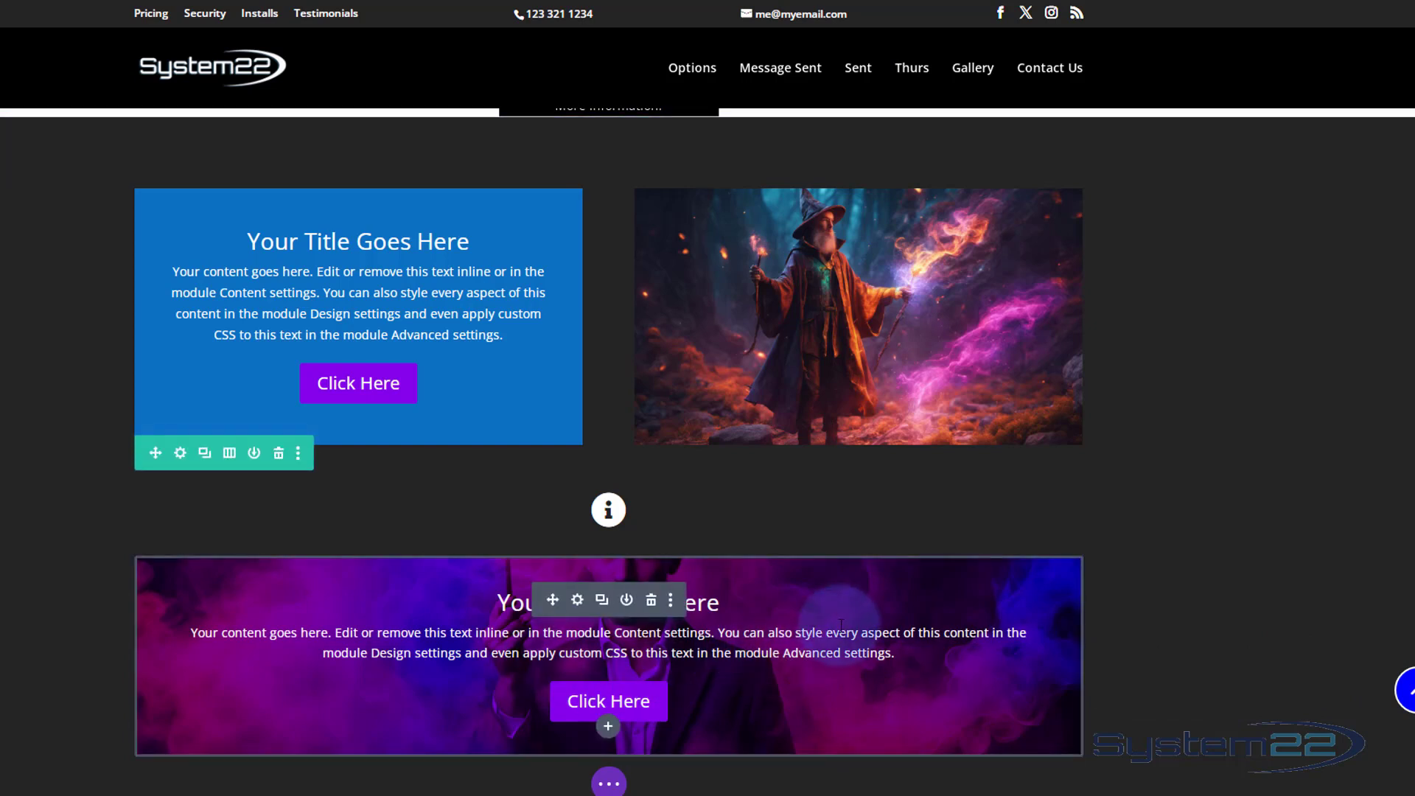
Set the padding of the row holding the info icon and call to action to 30px on all four sides.
scroll(836, 622, down, 2)
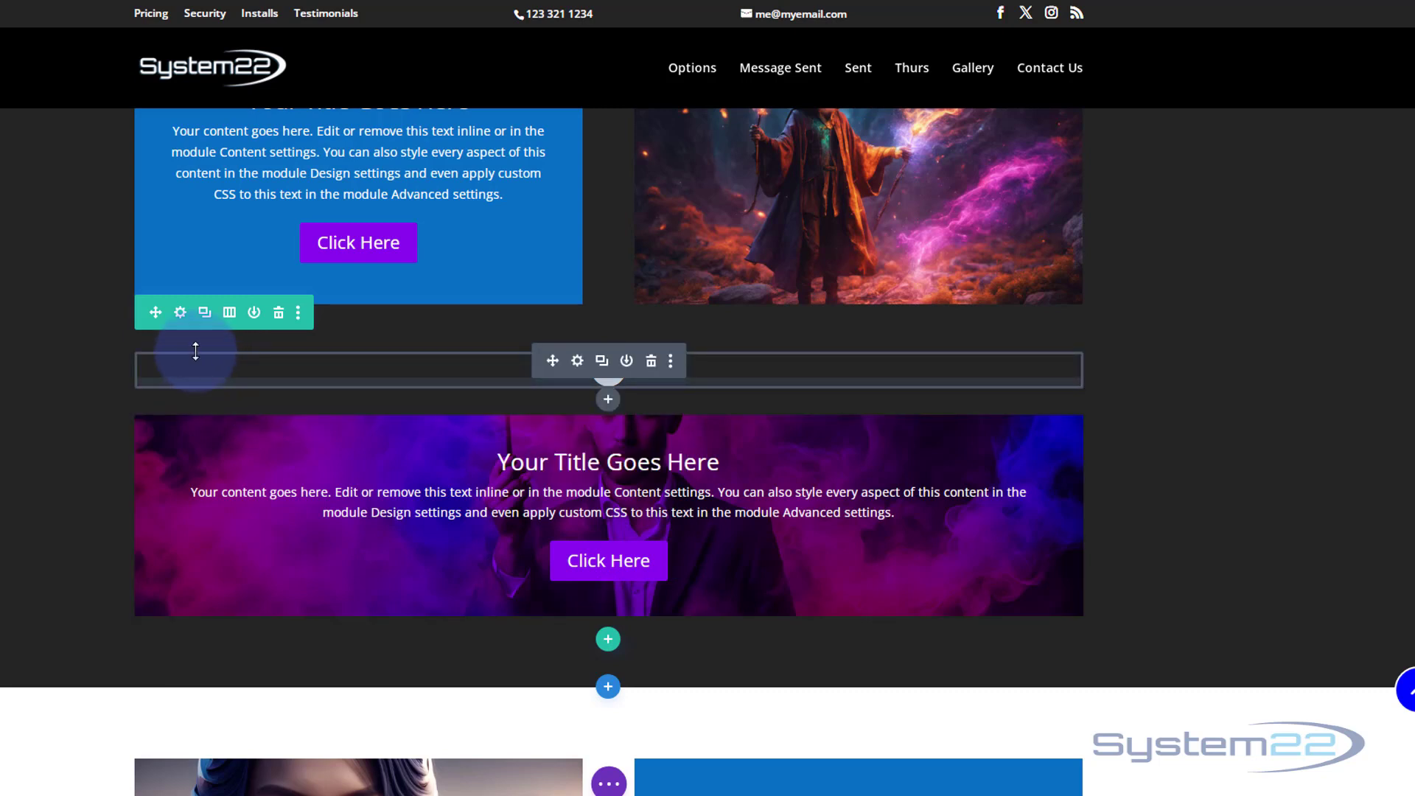
click(180, 315)
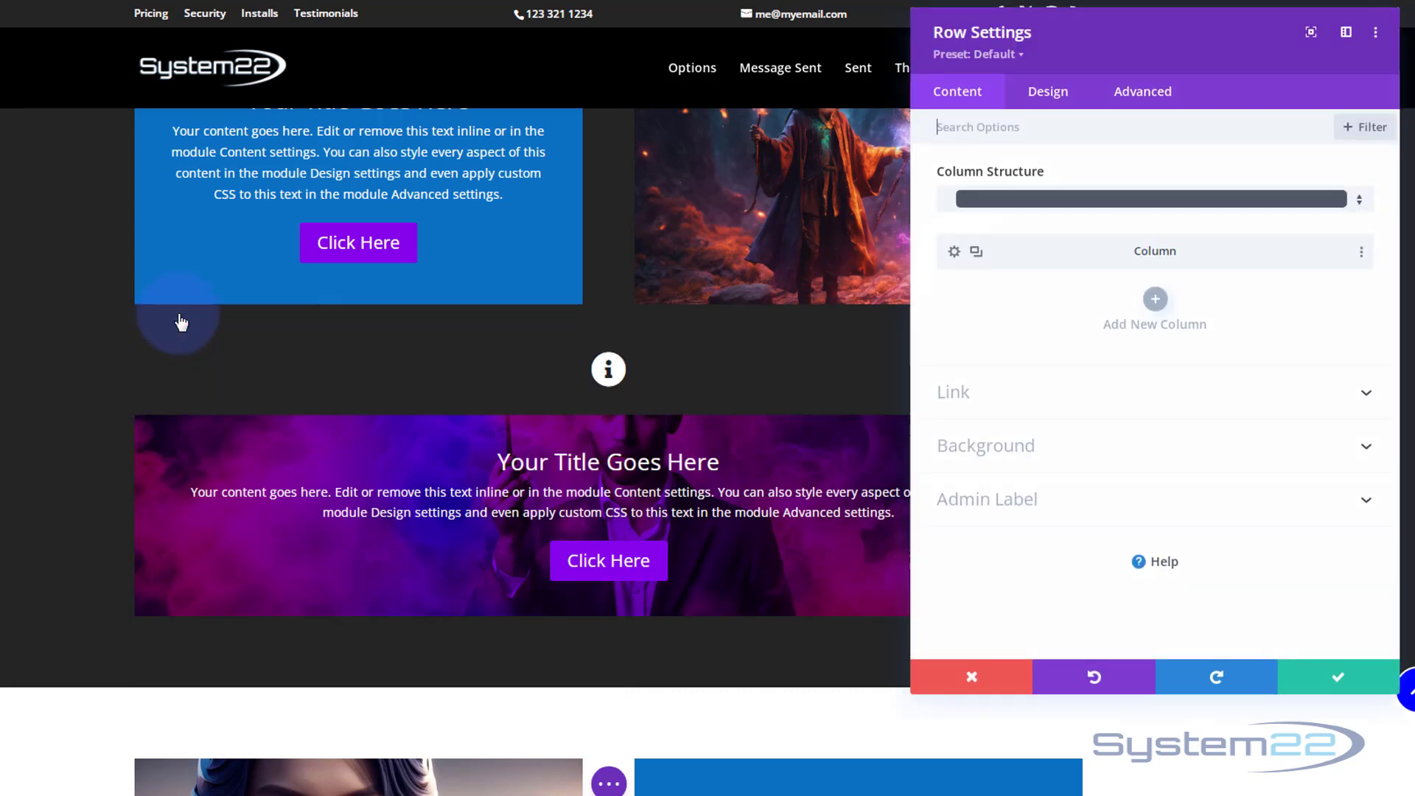
click(1046, 103)
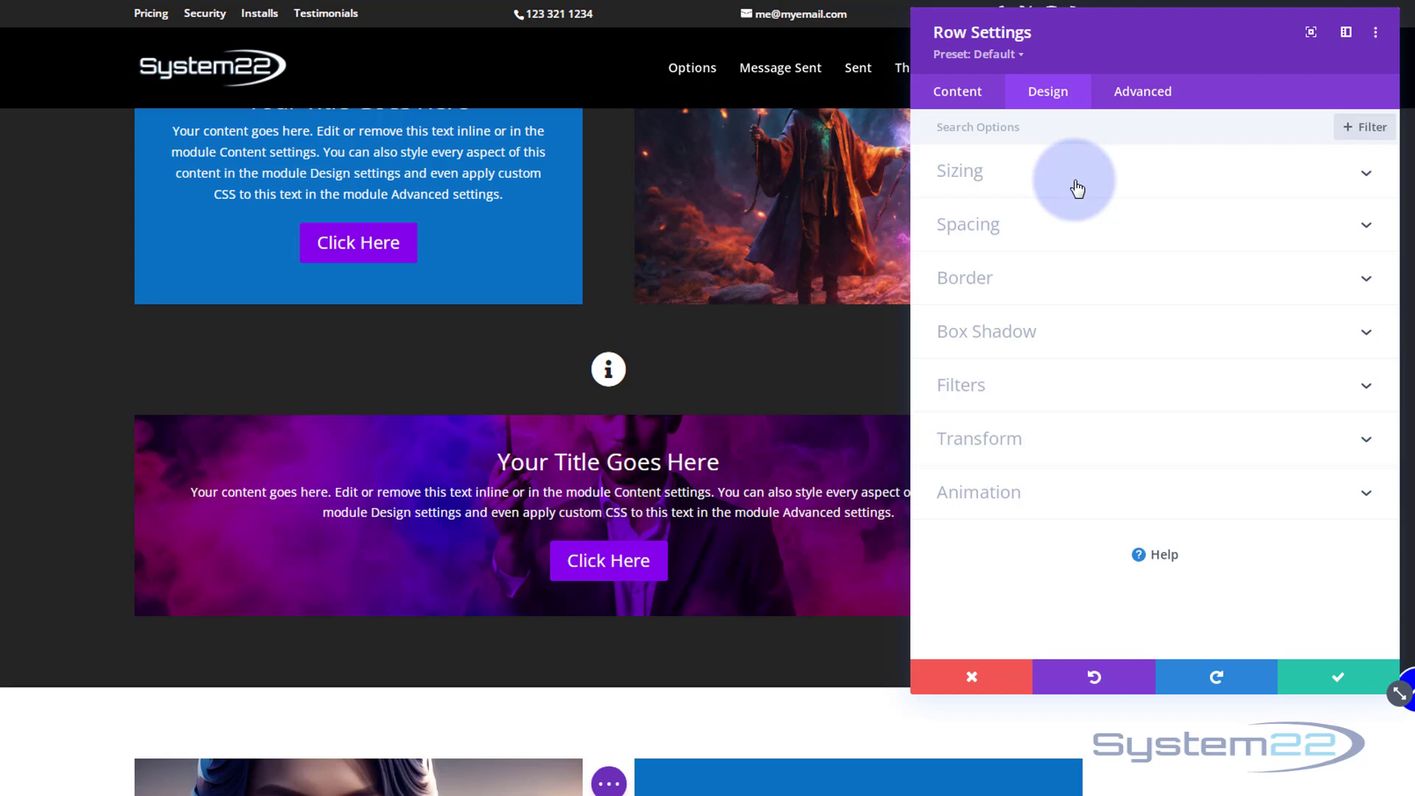
click(1028, 228)
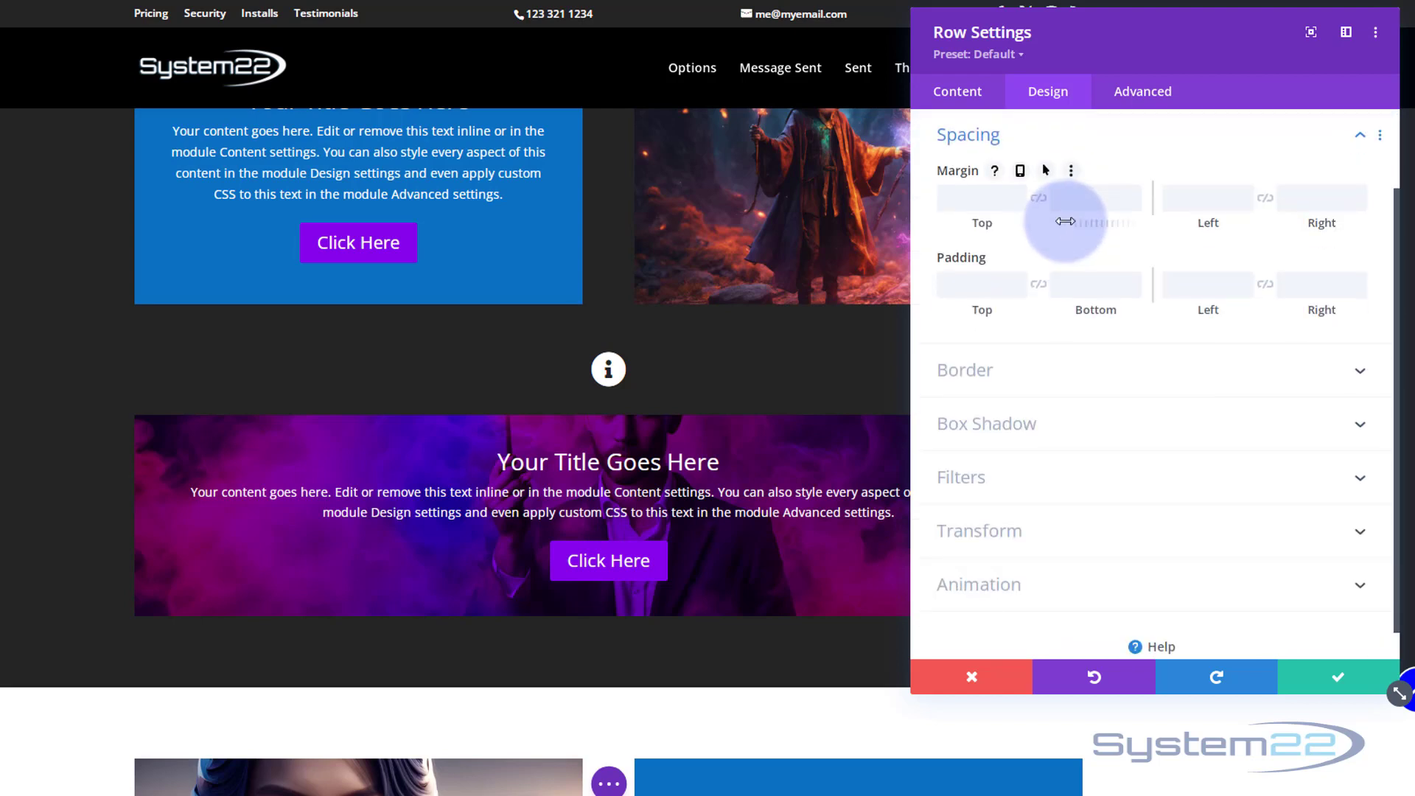
click(966, 275)
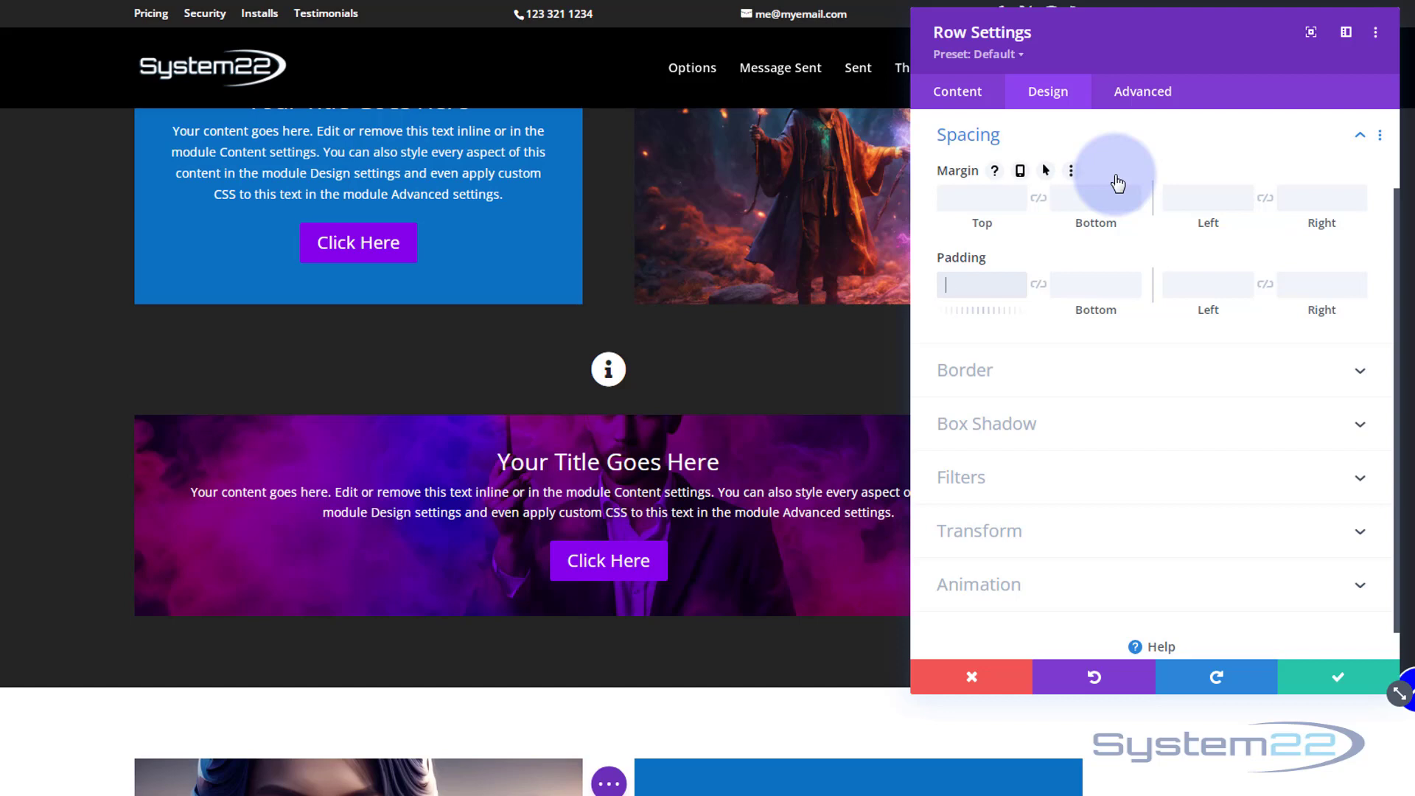
text(30px)
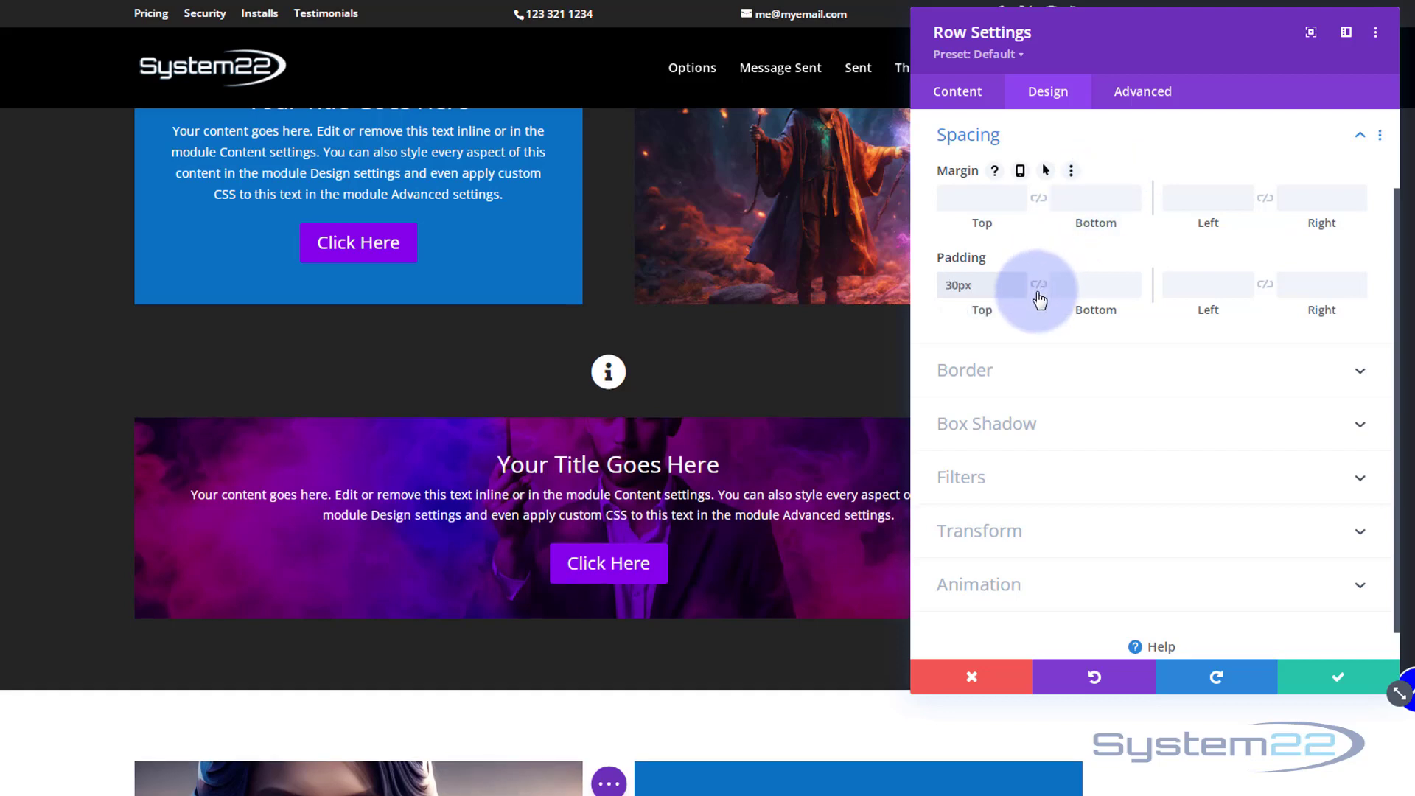
click(1038, 285)
click(1211, 287)
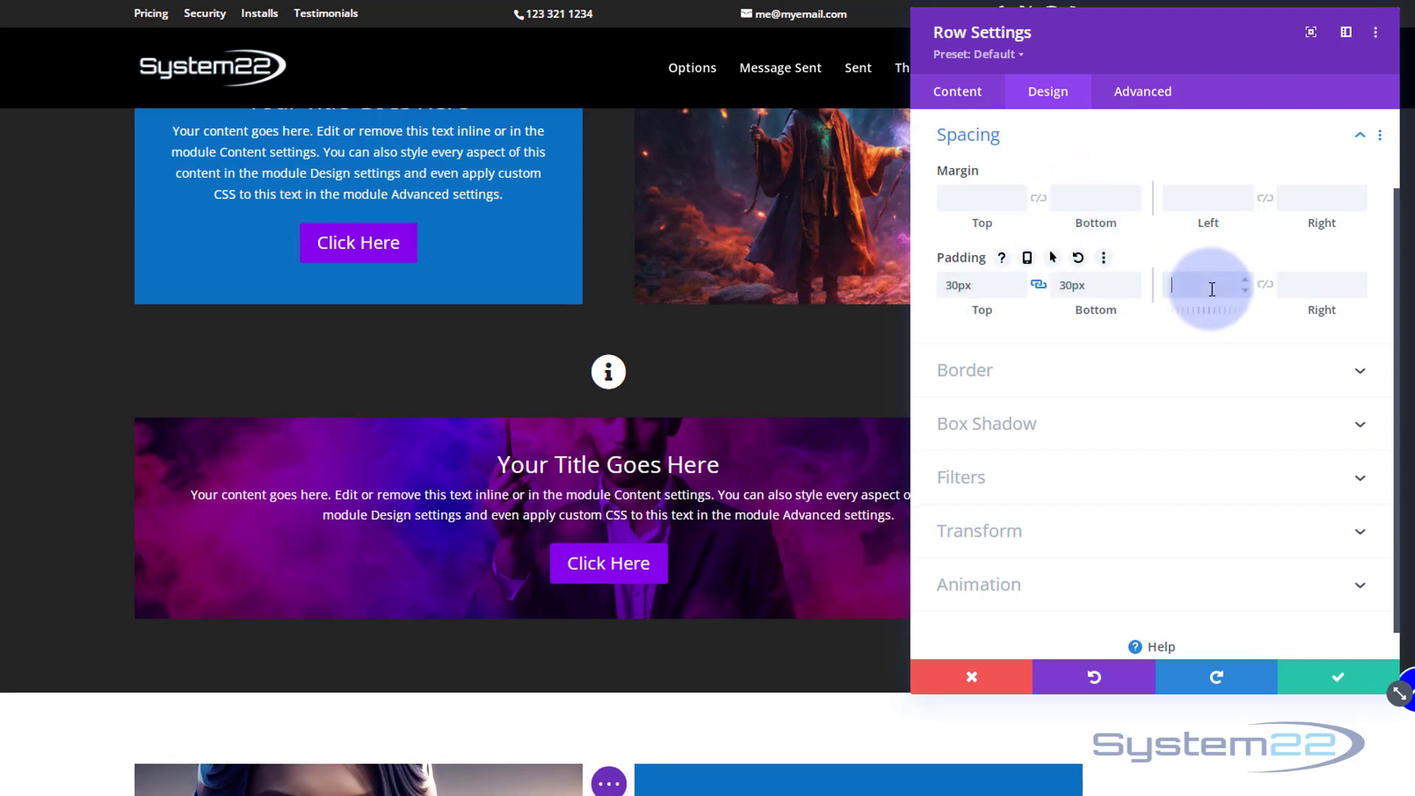
text(30px)
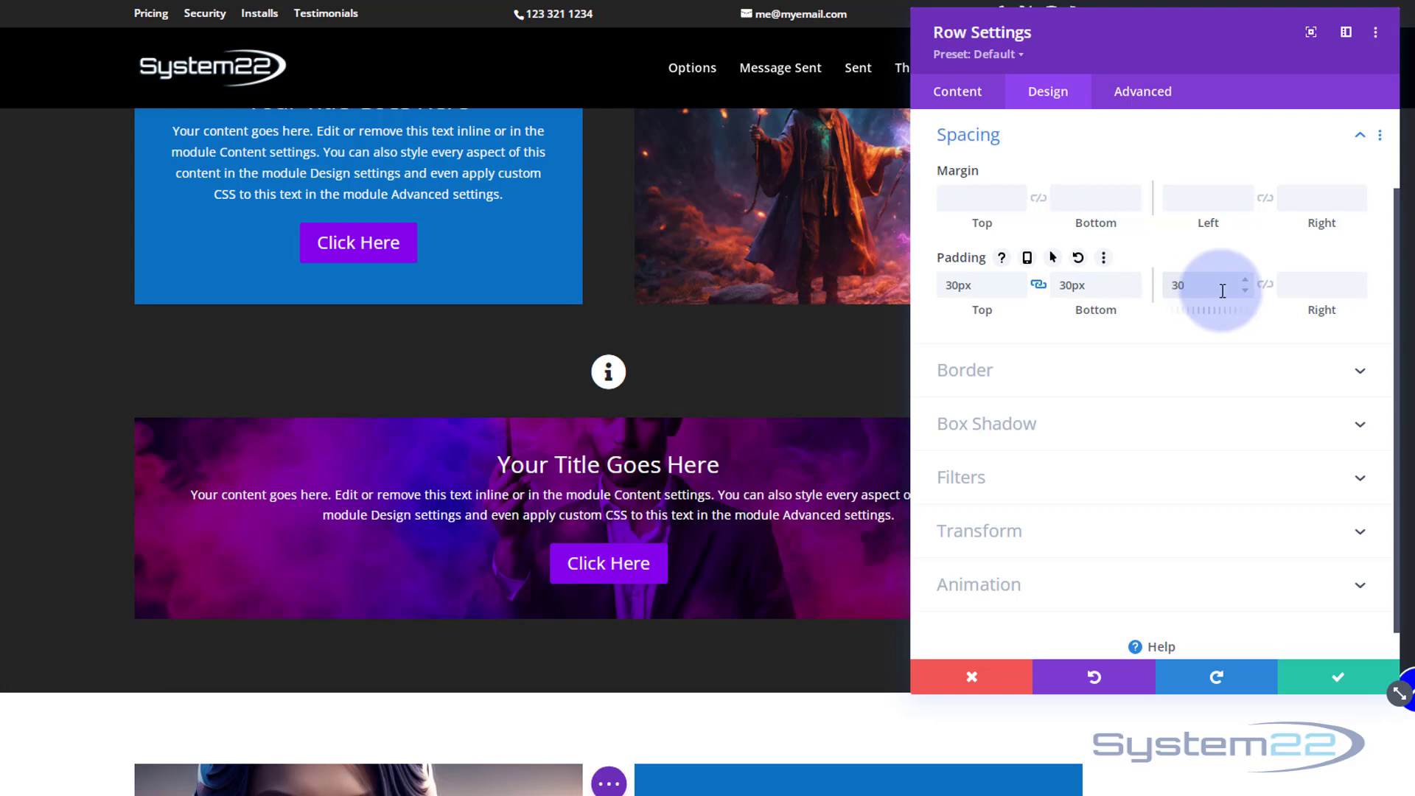
click(1265, 287)
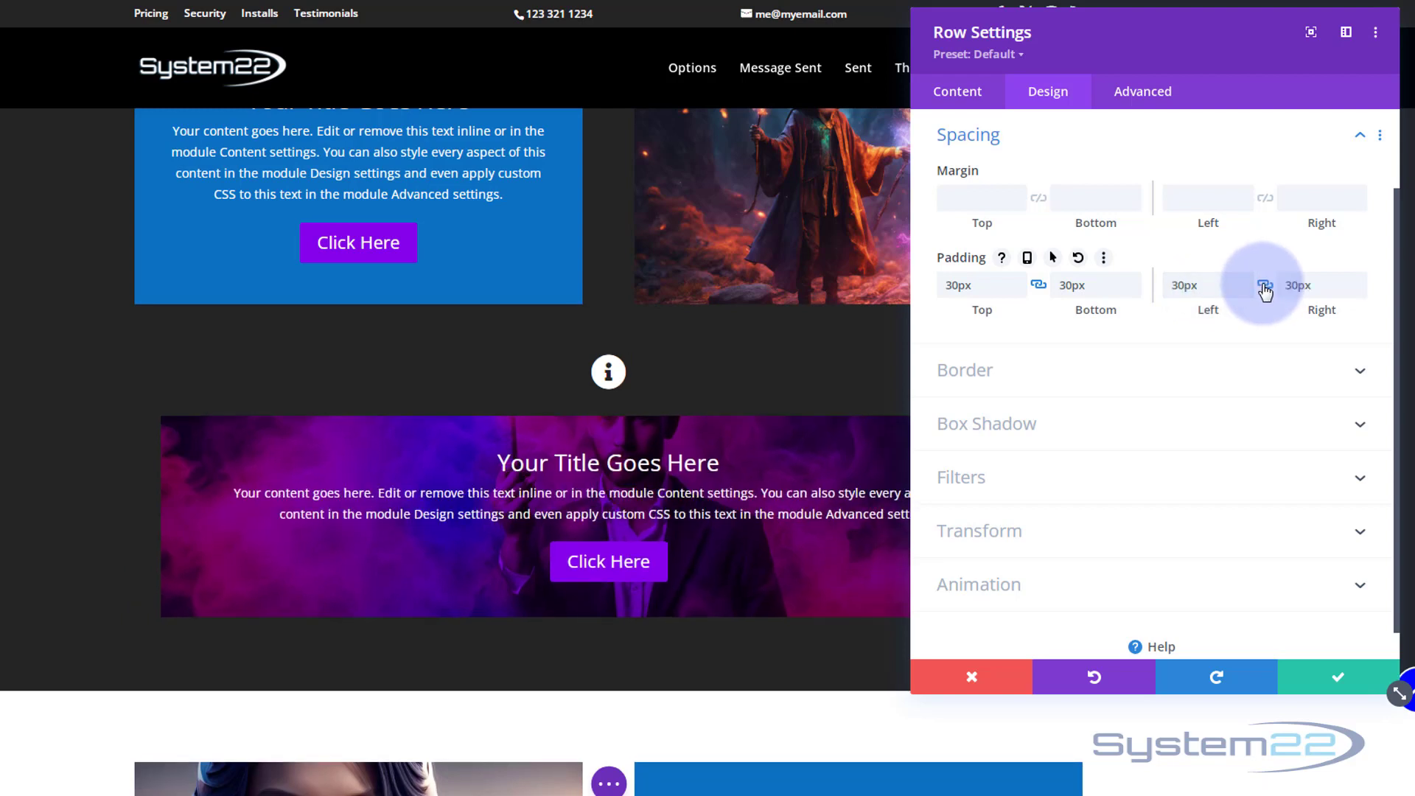
Give the row a black background colour with fully transparent opacity, rgba(0,0,0,0).
click(960, 92)
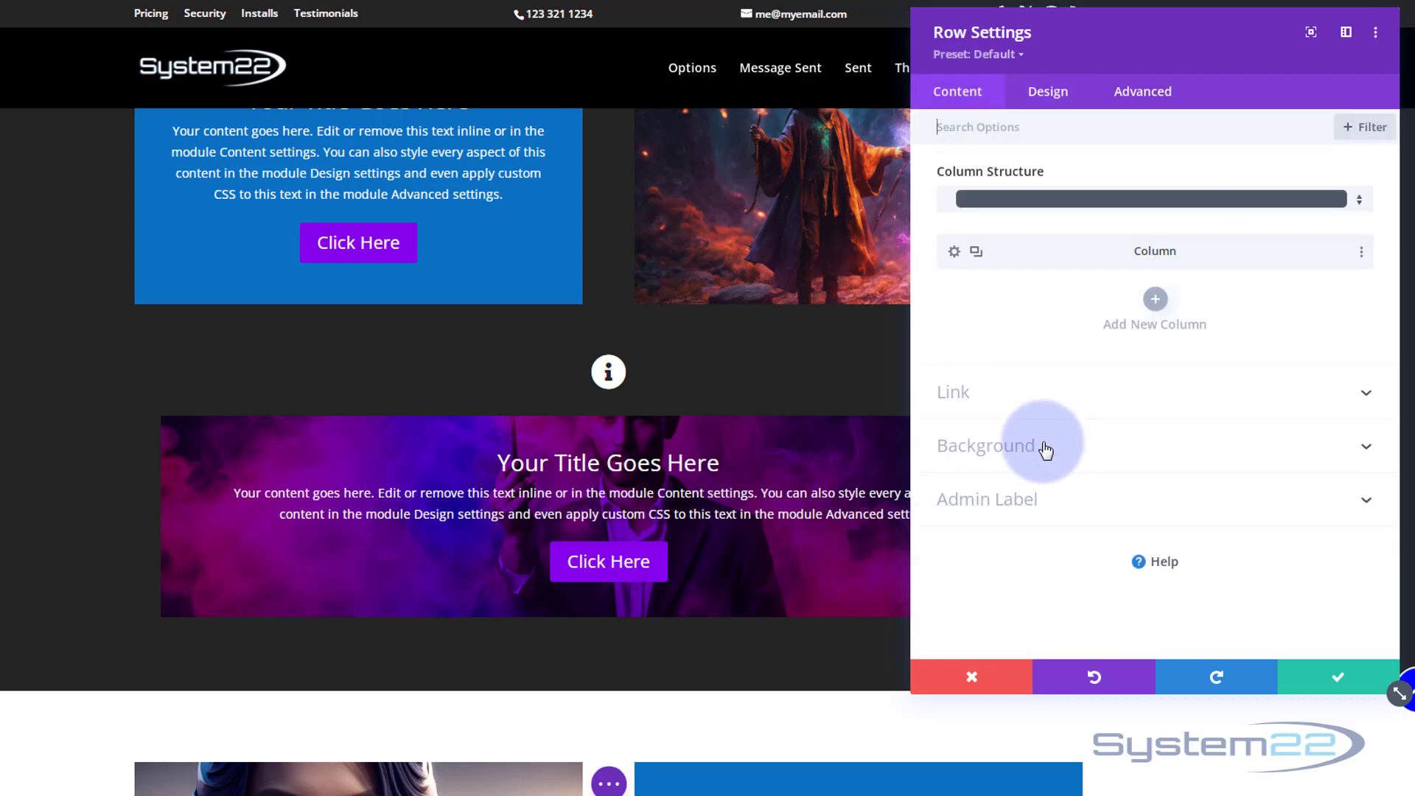
click(1008, 447)
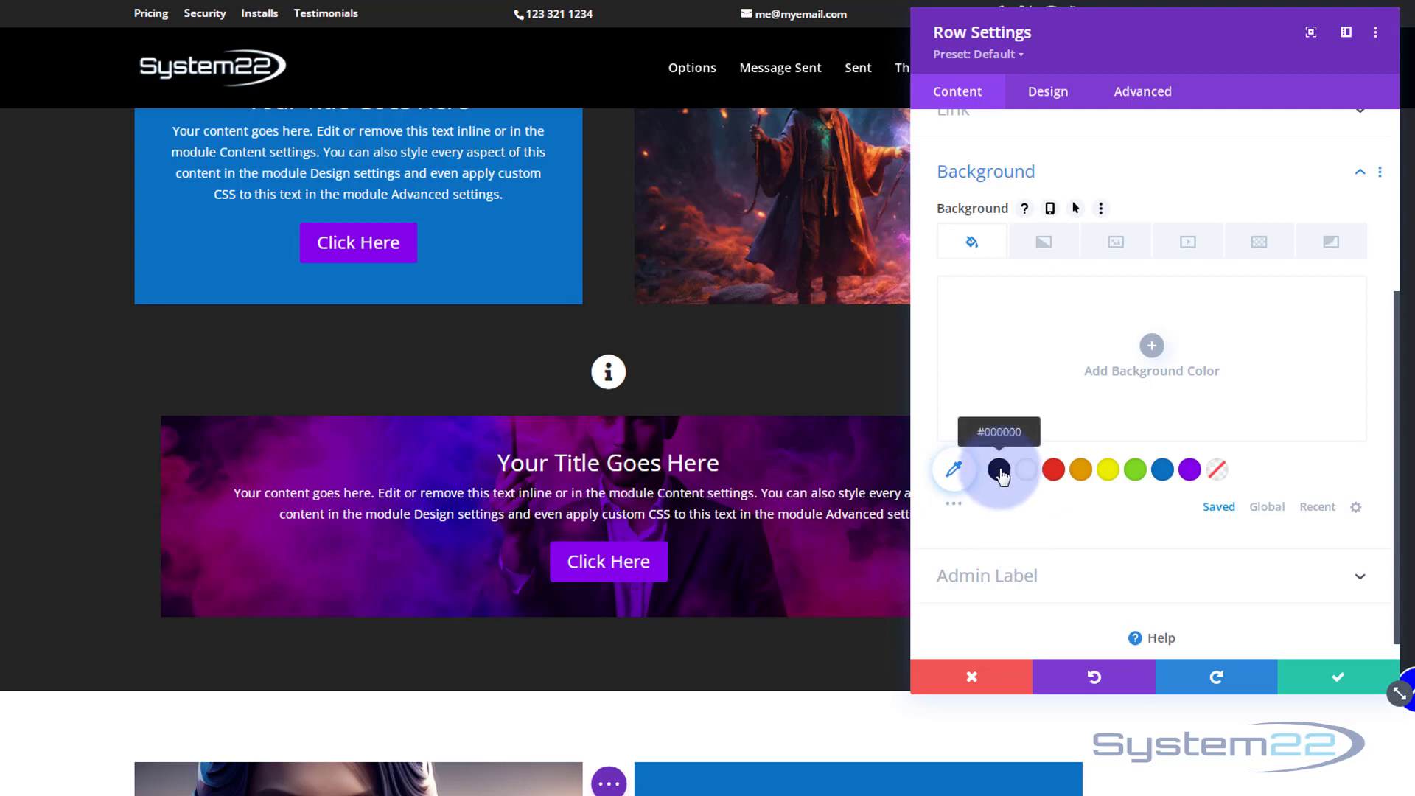
click(999, 470)
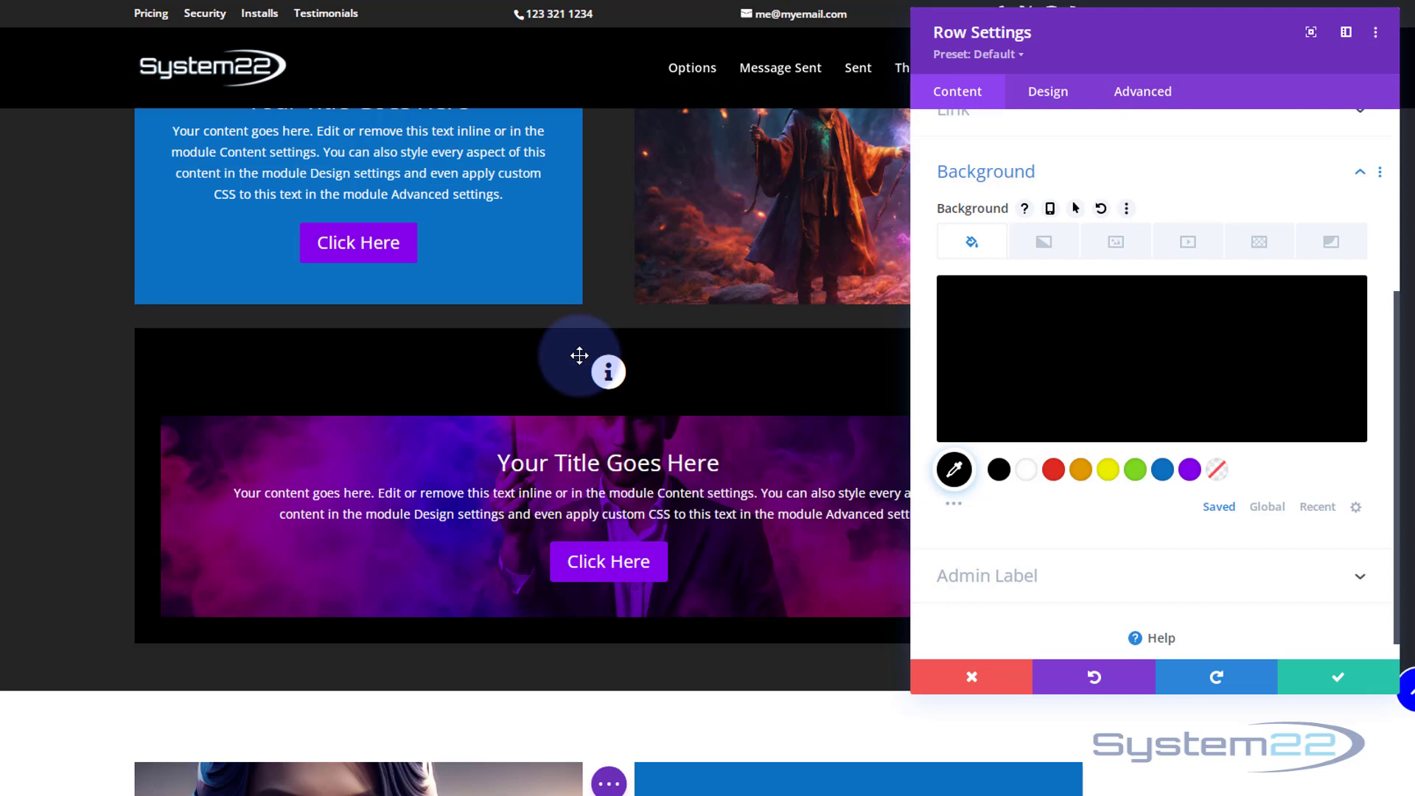
click(1003, 386)
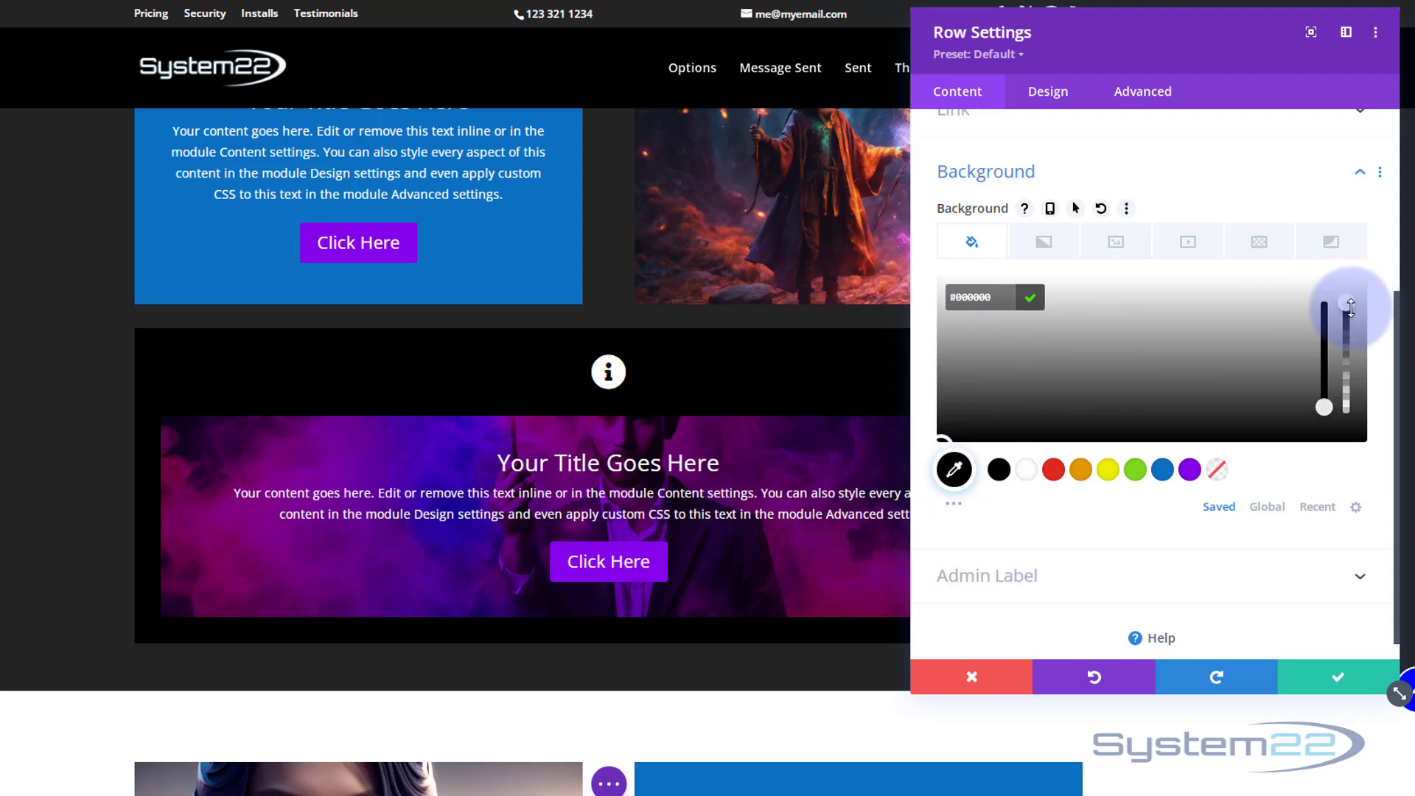
drag(1345, 304, 1345, 472)
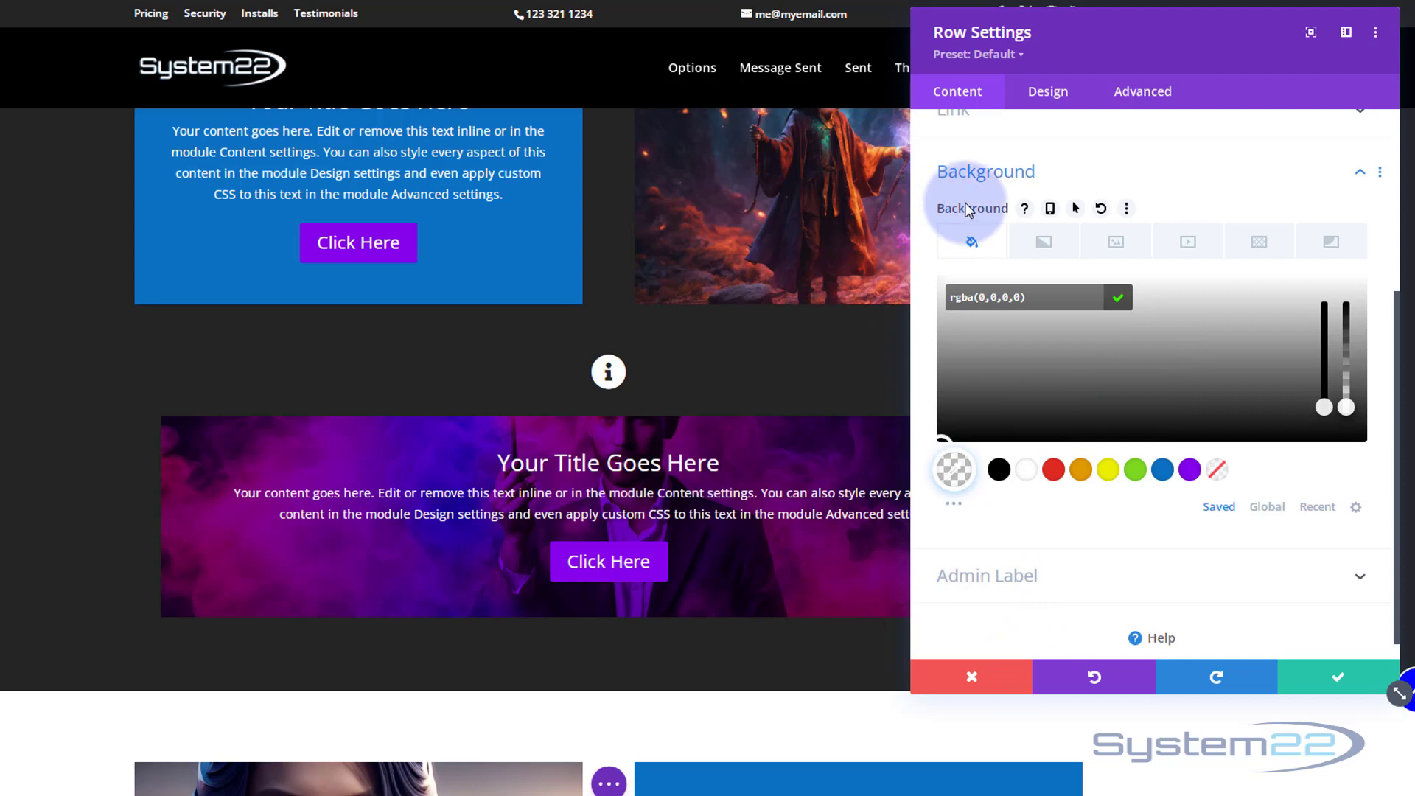
Enable hover options for the row's background and set the hover colour to semi-transparent black, rgba(0,0,0,0.47).
mouse_move(968, 207)
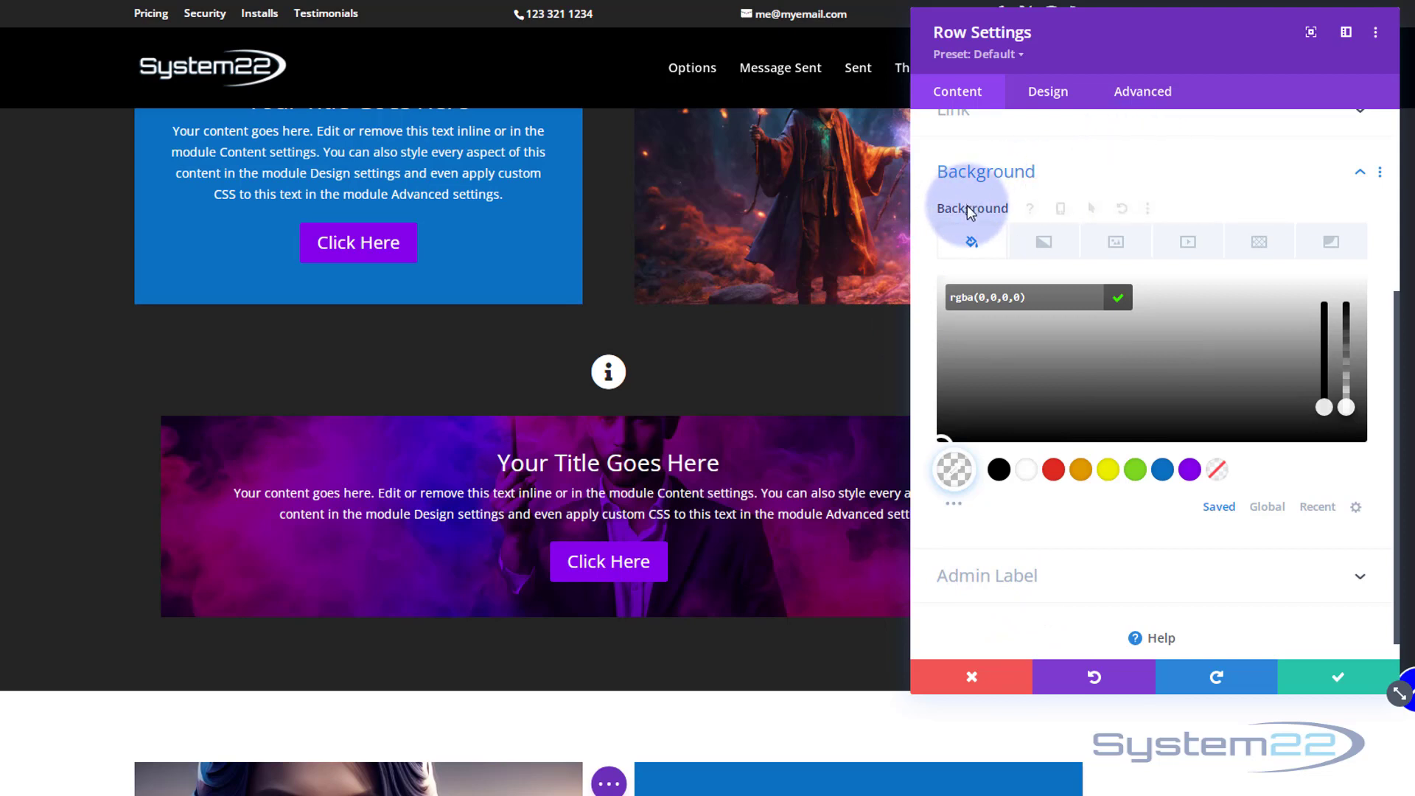
click(1076, 209)
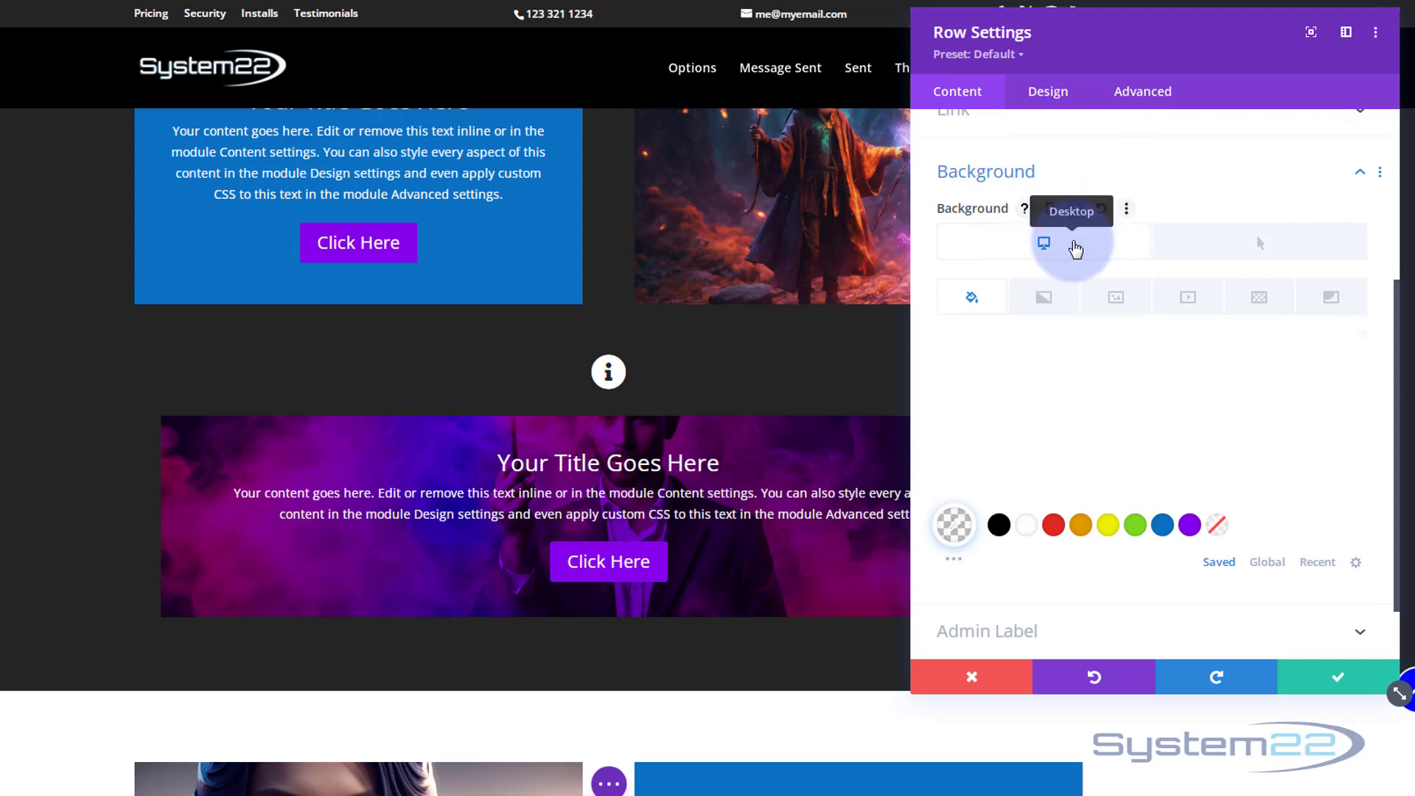
click(1215, 248)
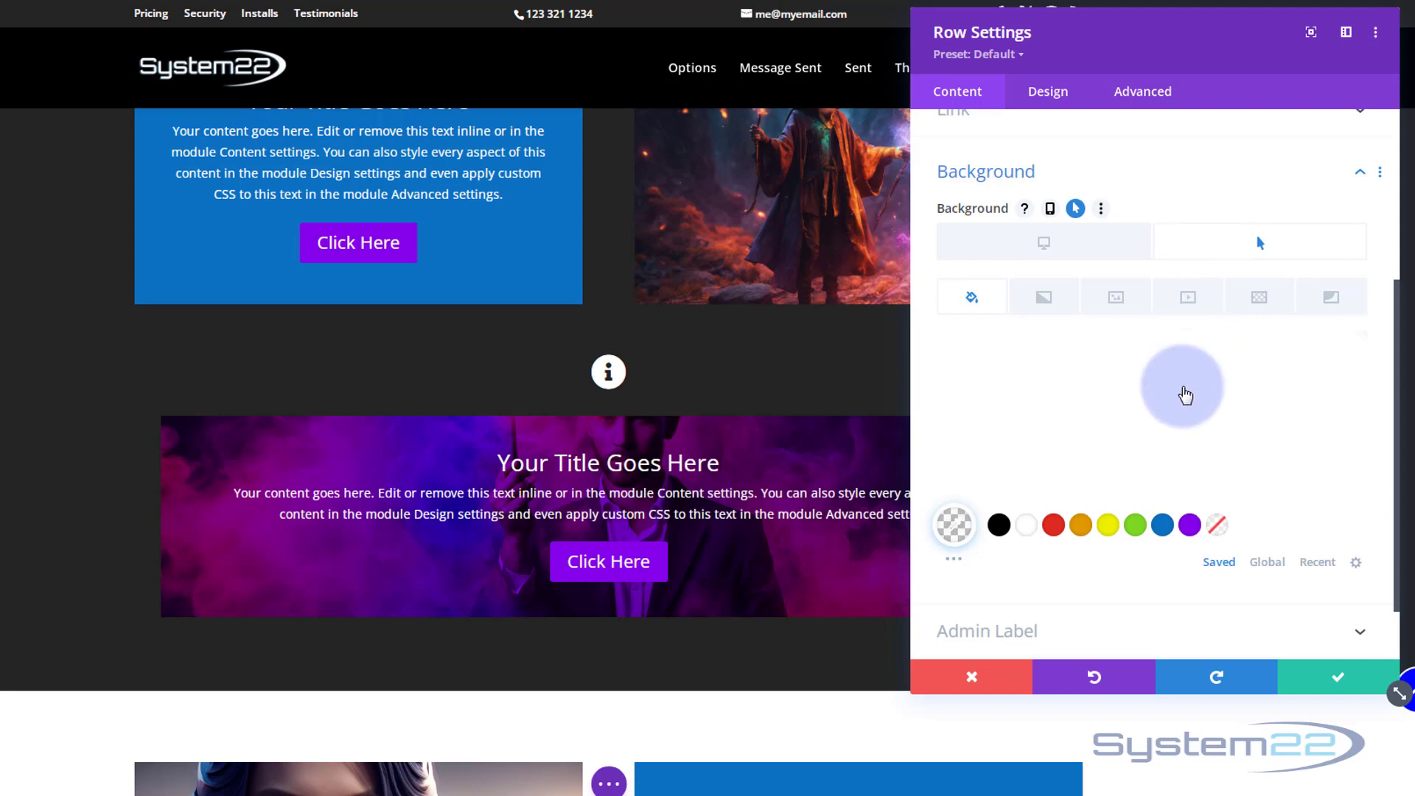
click(1181, 405)
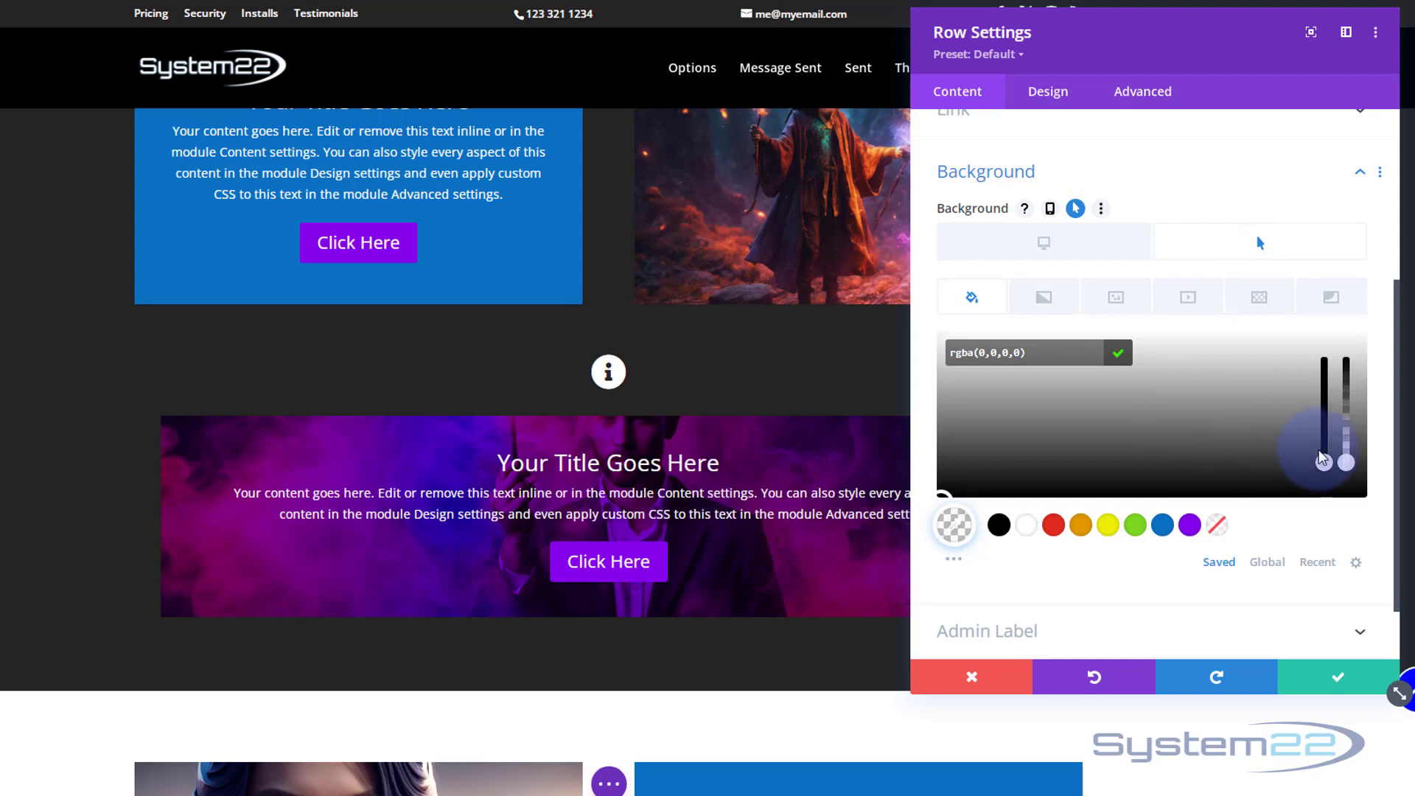
drag(1346, 462, 1346, 414)
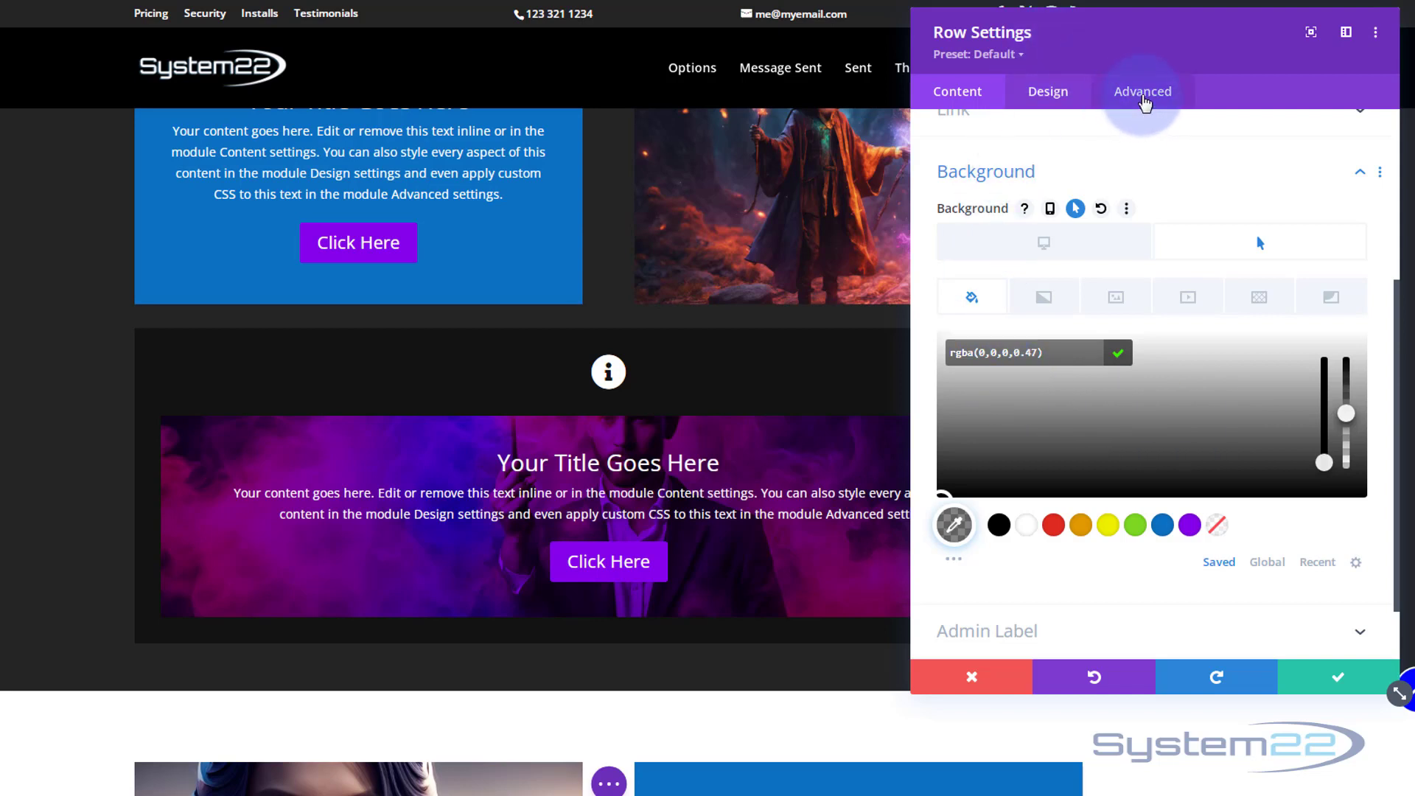
Set the row's position to Absolute at the bottom centre location, with a Z index of 31.
click(1143, 100)
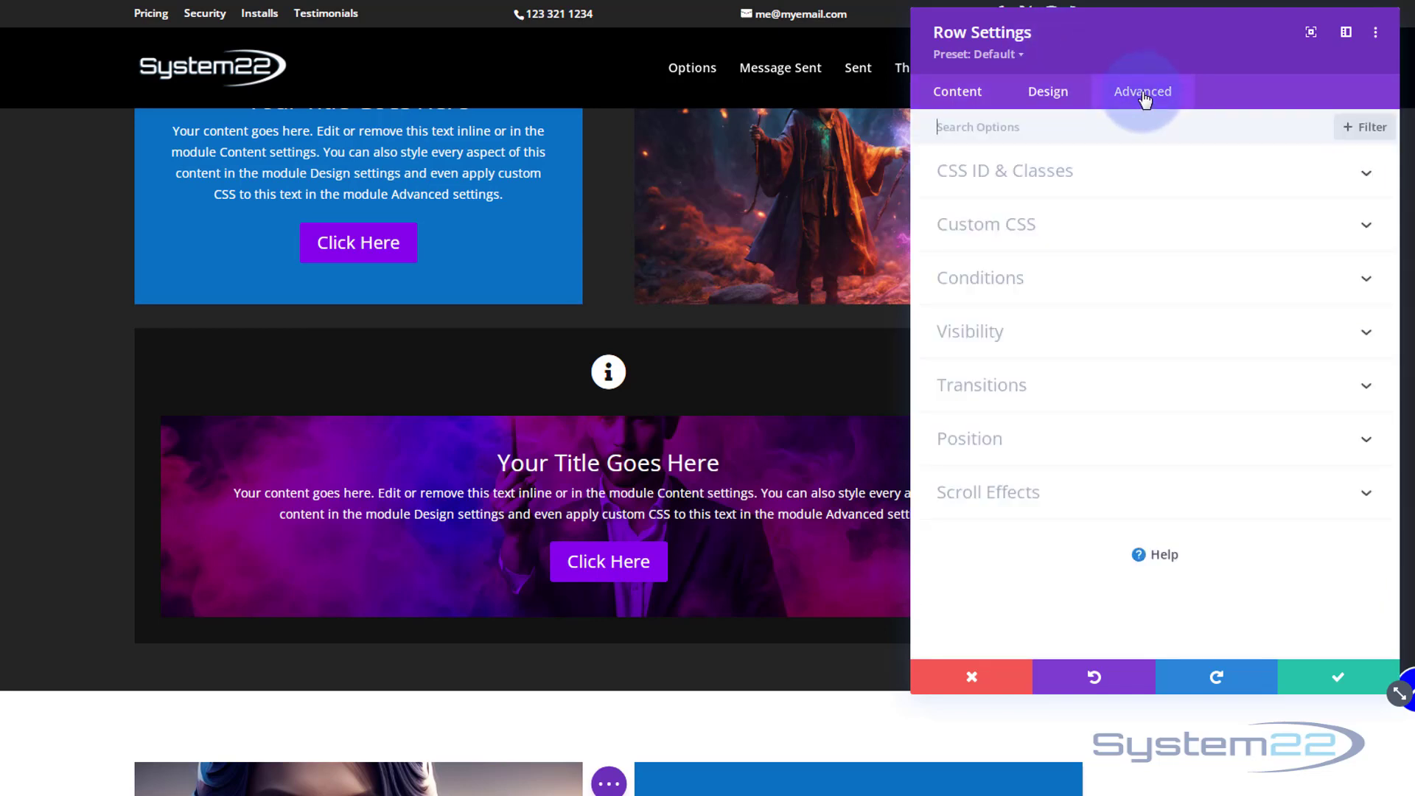
click(1174, 444)
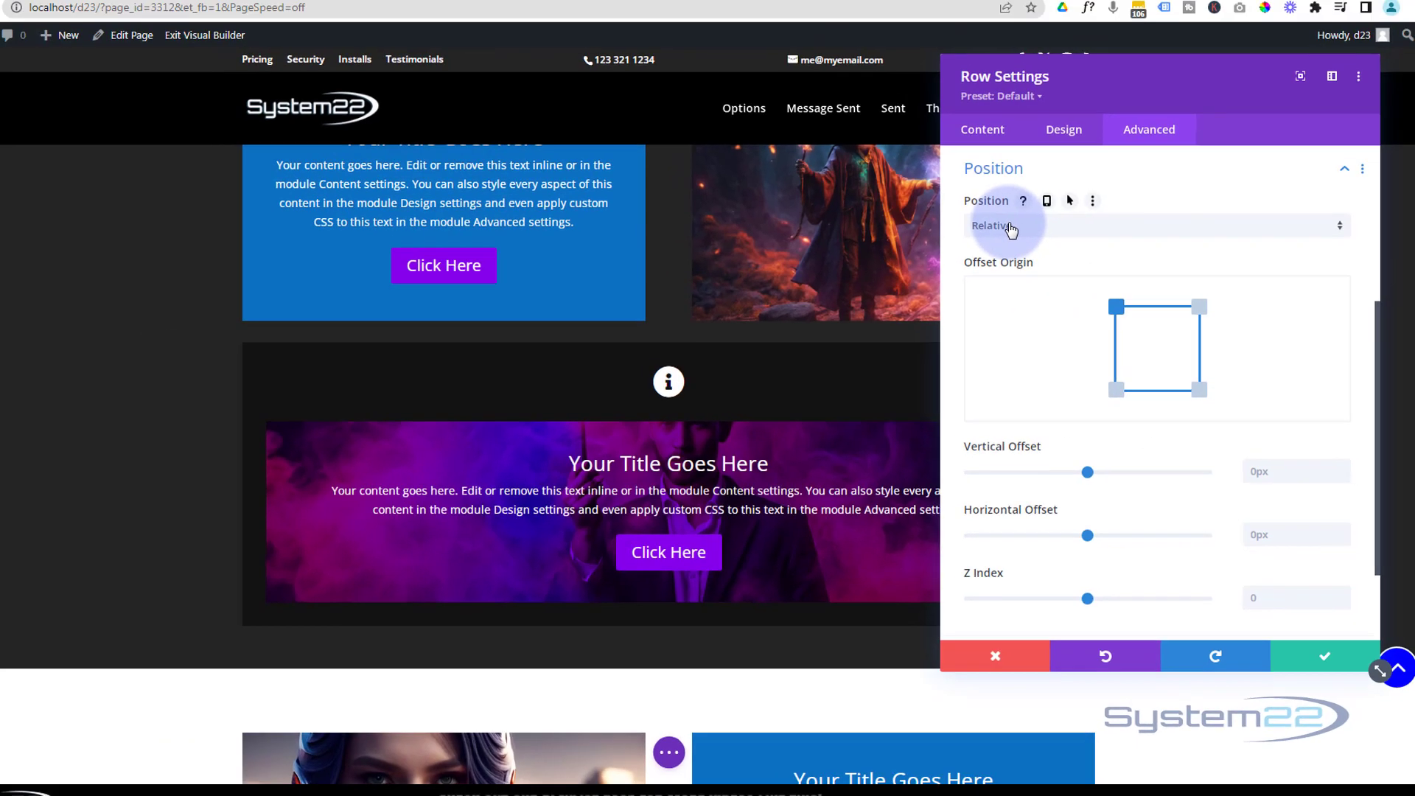
click(991, 200)
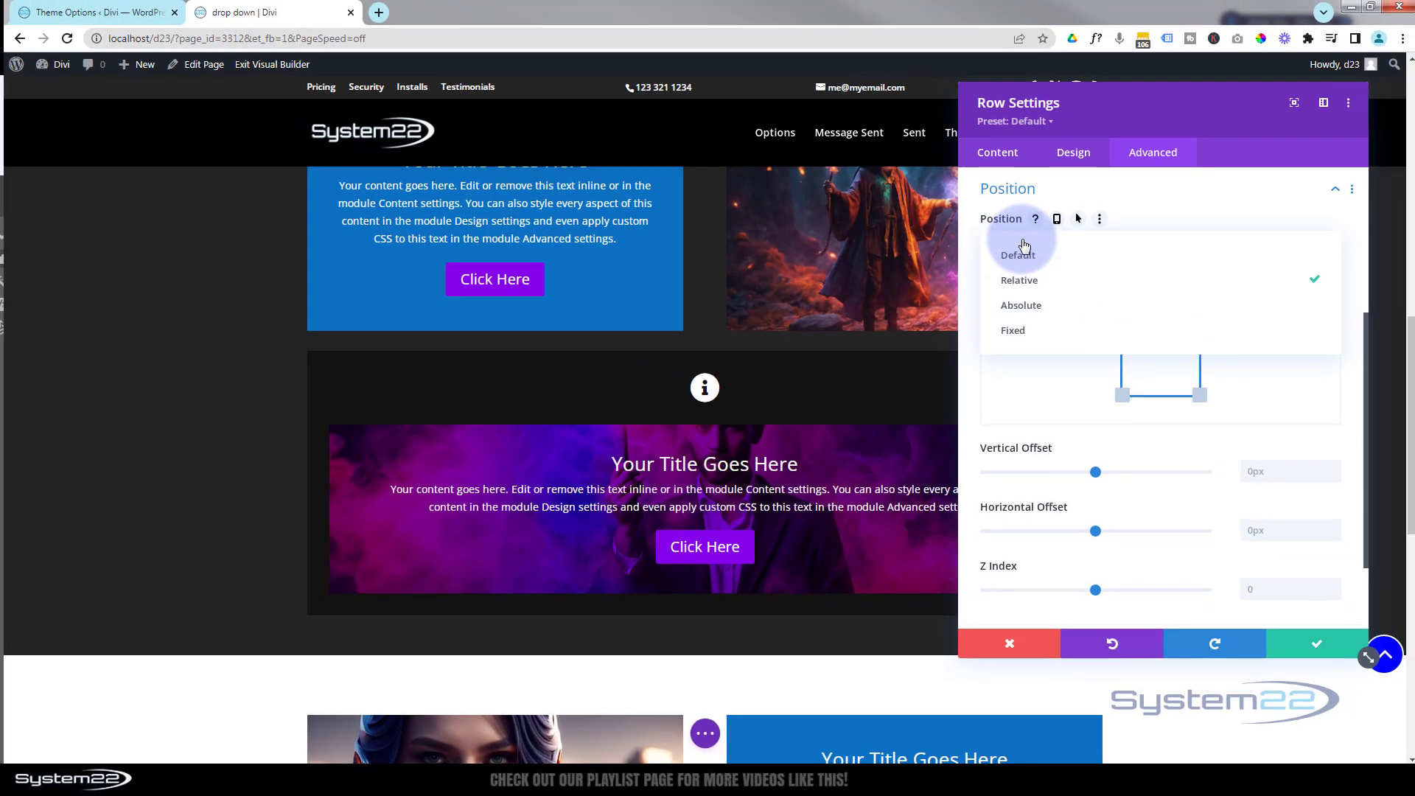
click(1024, 306)
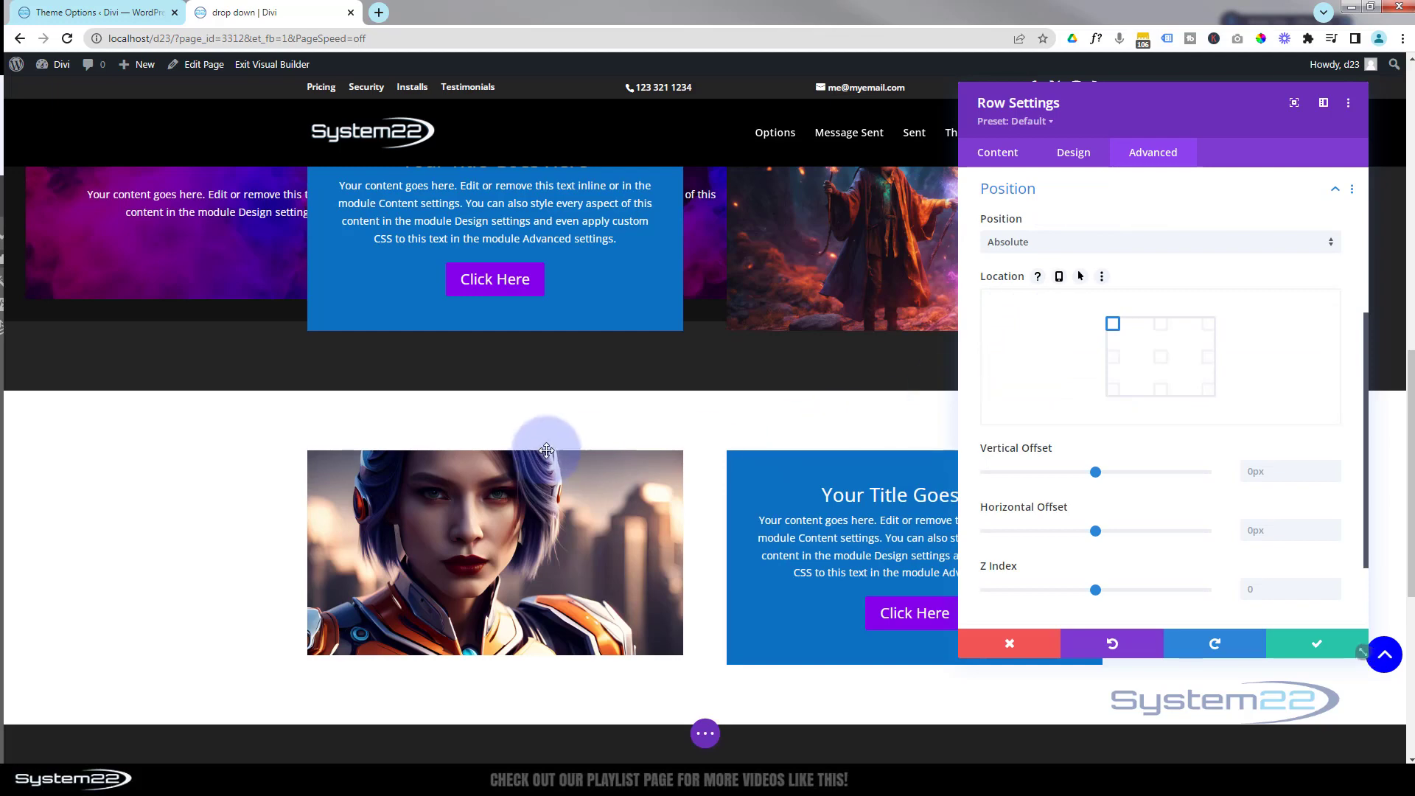
scroll(549, 442, up, 5)
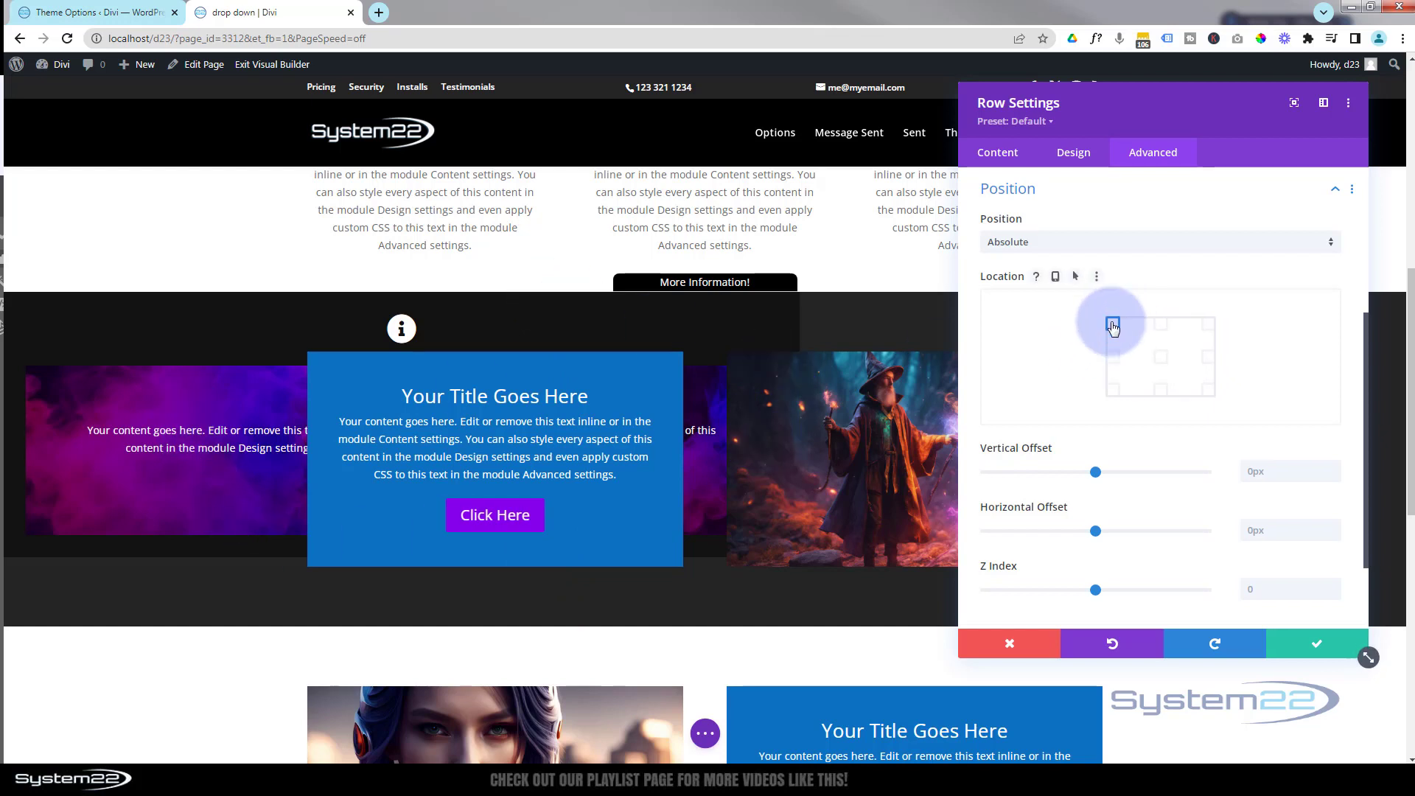
click(1160, 391)
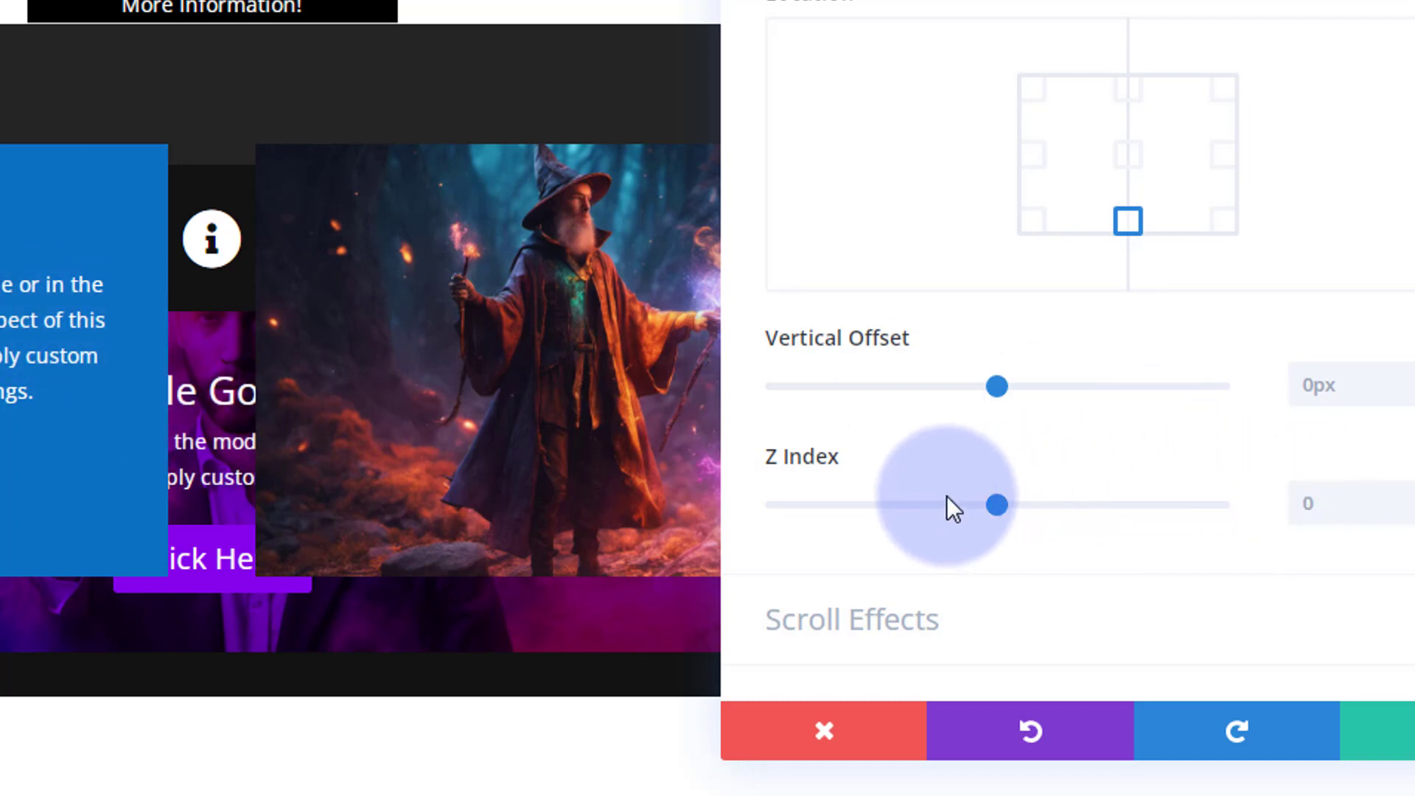
drag(996, 505, 1011, 500)
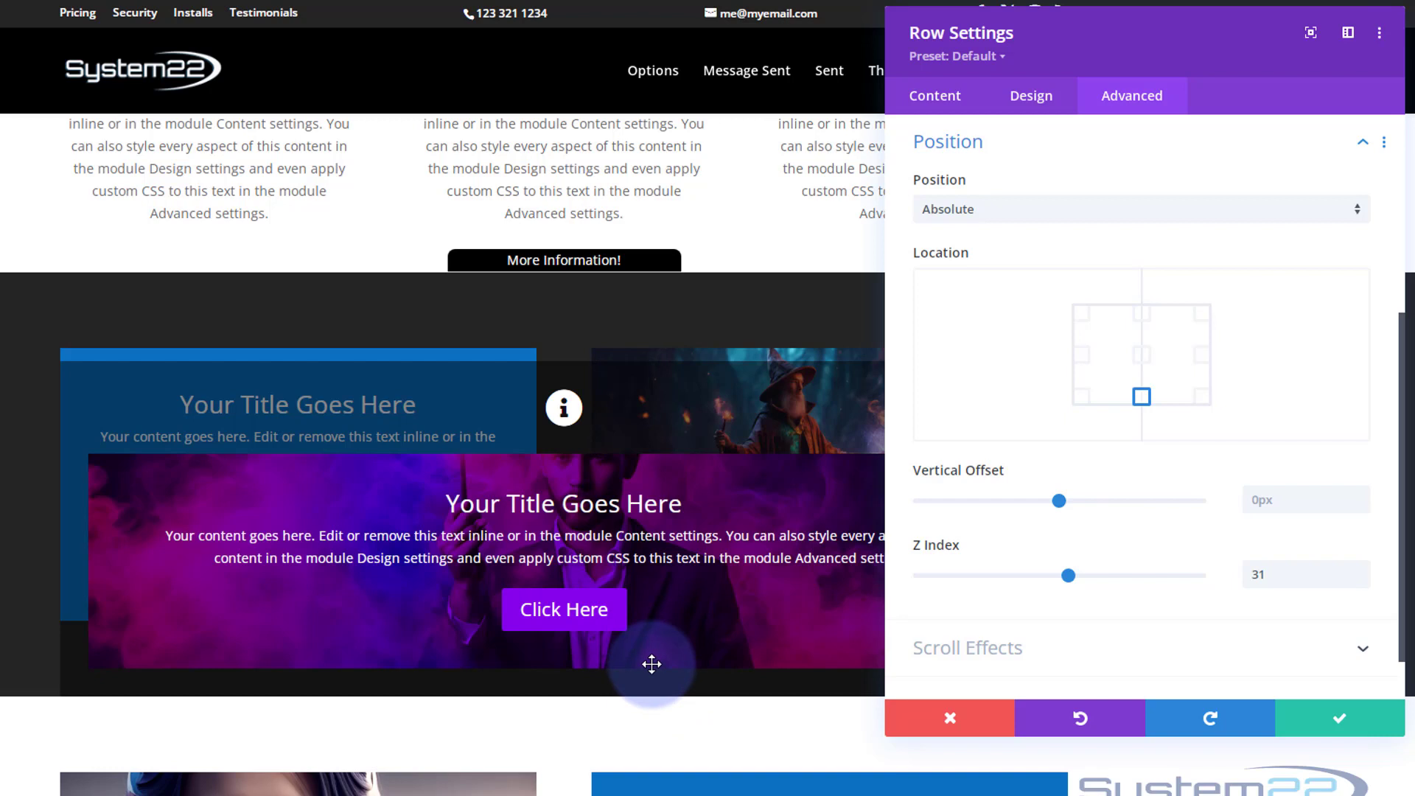
mouse_move(957, 508)
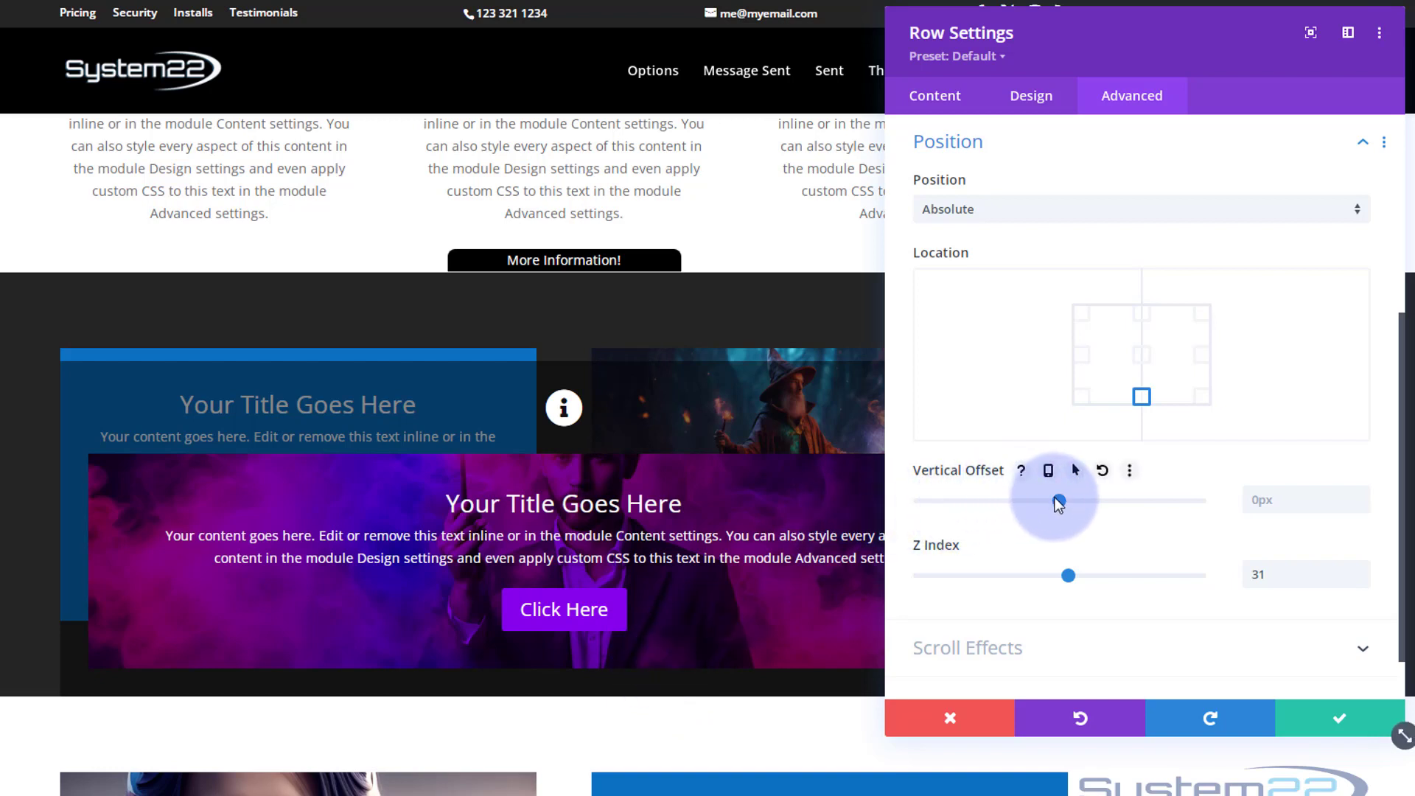
Set the row's vertical offset to -273px for desktop and, with responsive values enabled, to -327px for tablet.
drag(1056, 498, 1022, 501)
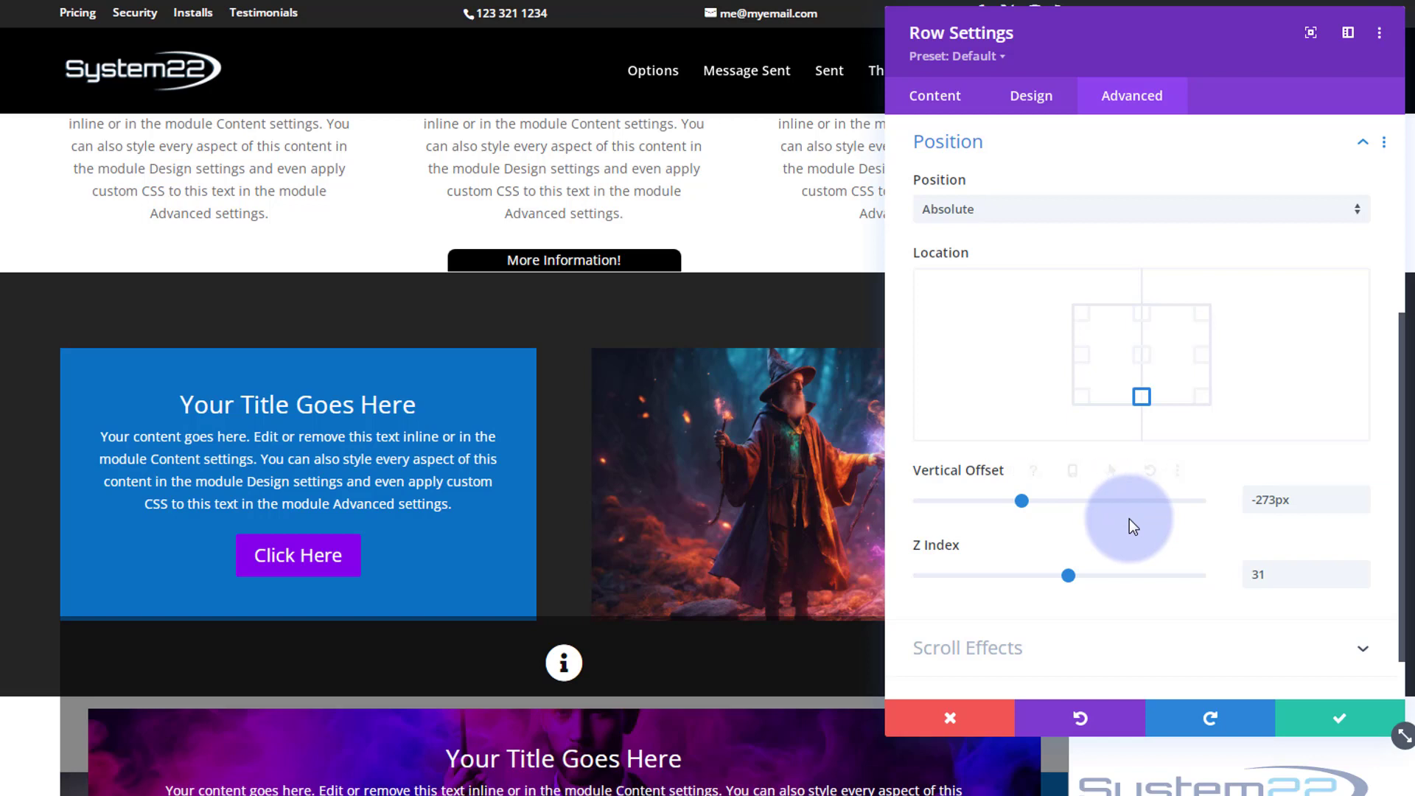
mouse_move(943, 467)
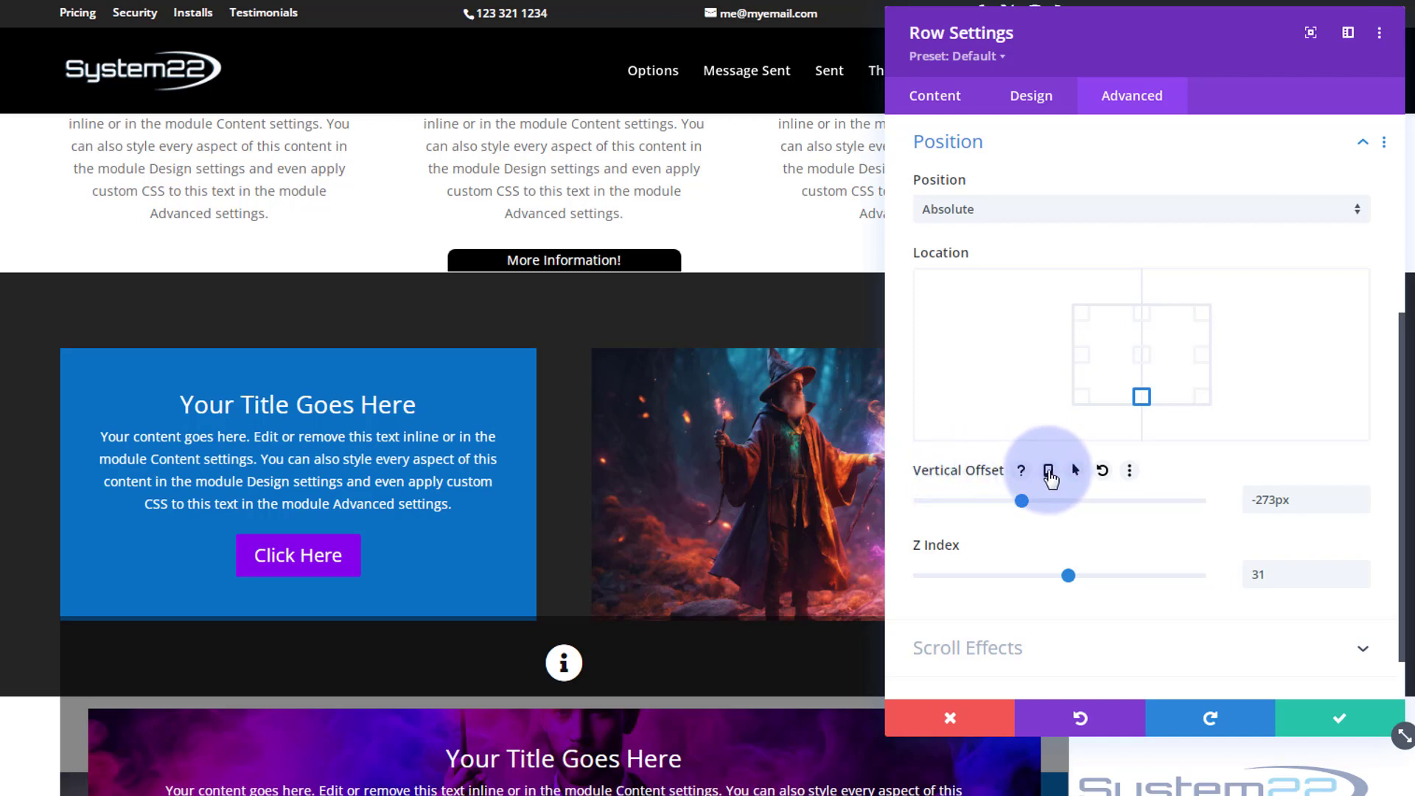
click(1049, 473)
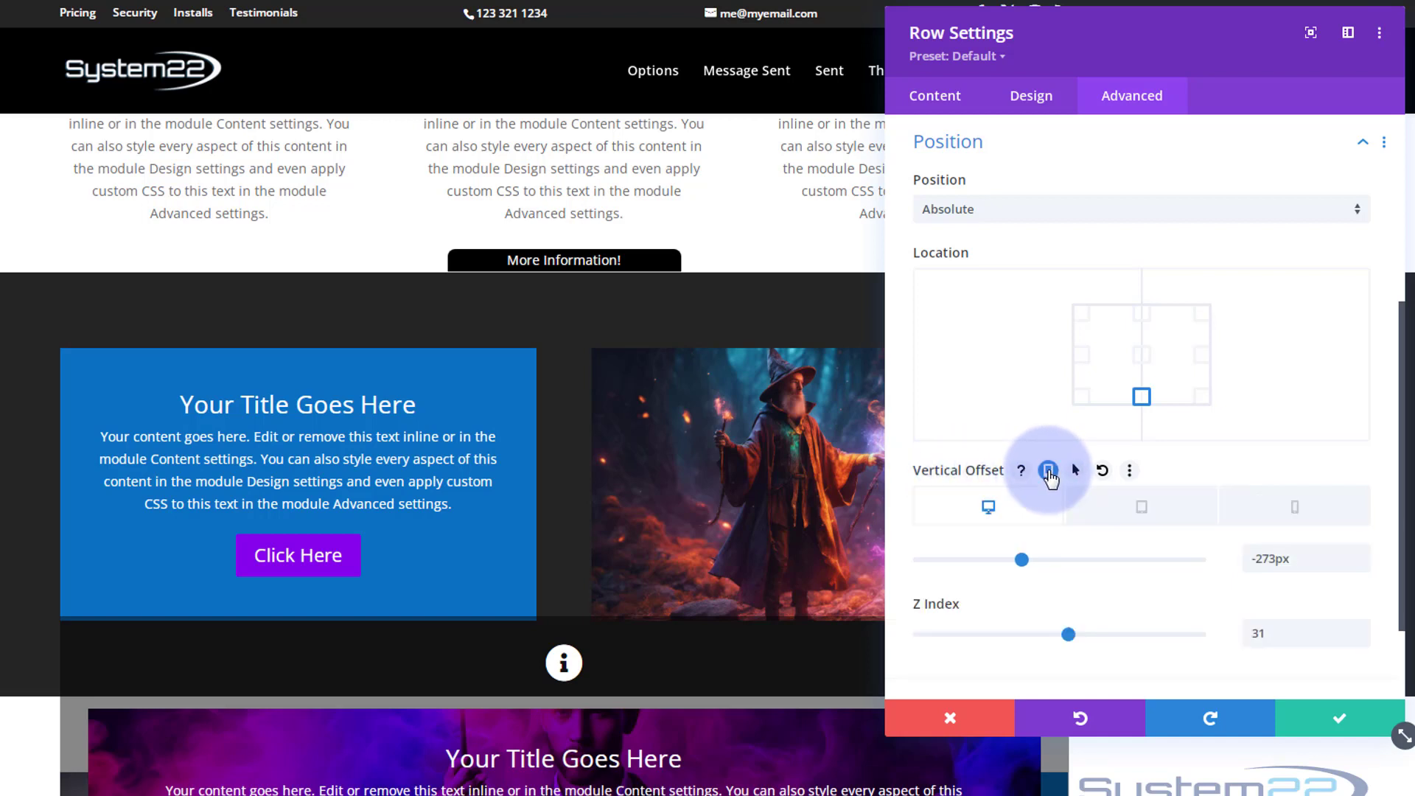
click(1152, 508)
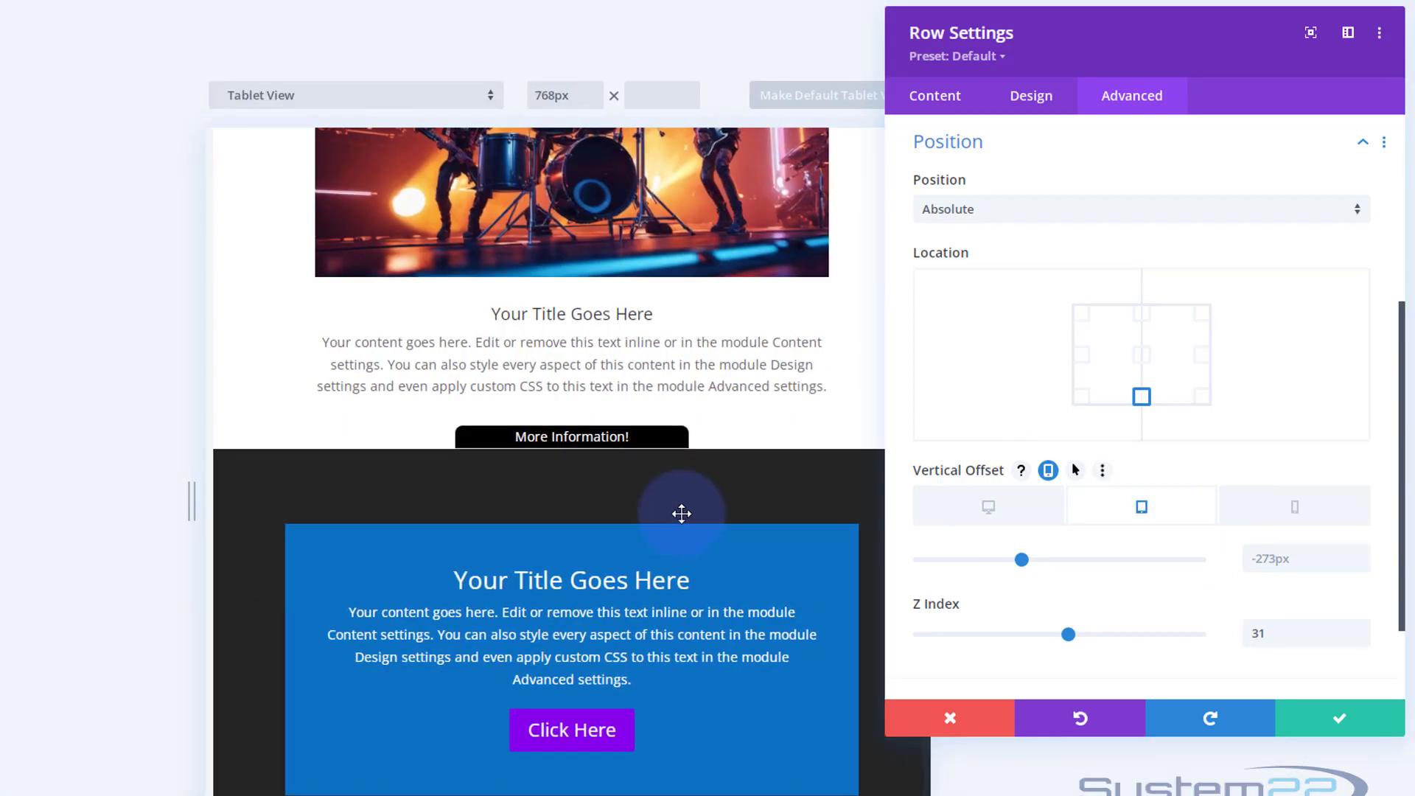
scroll(679, 512, down, 7)
scroll(682, 513, down, 1)
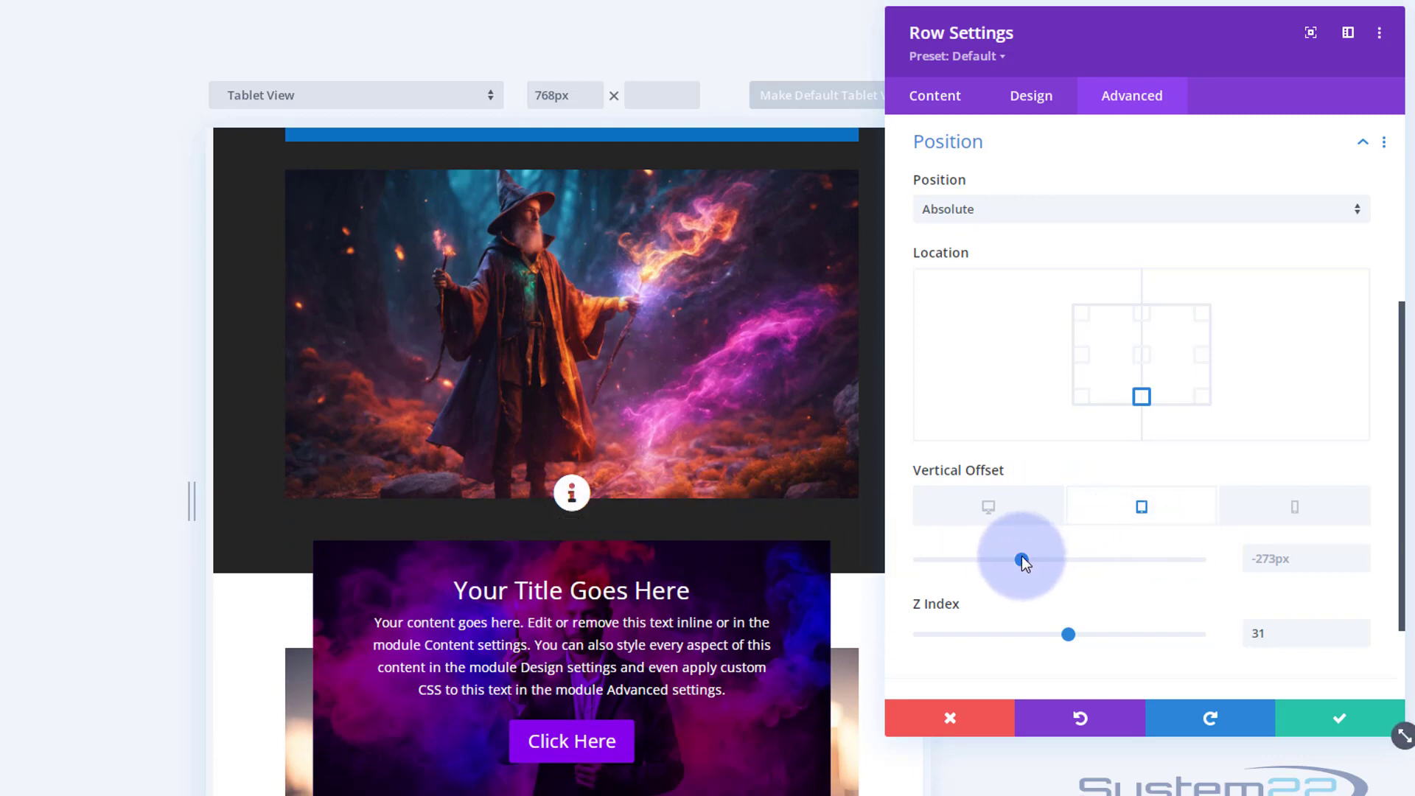
drag(1022, 559, 1014, 559)
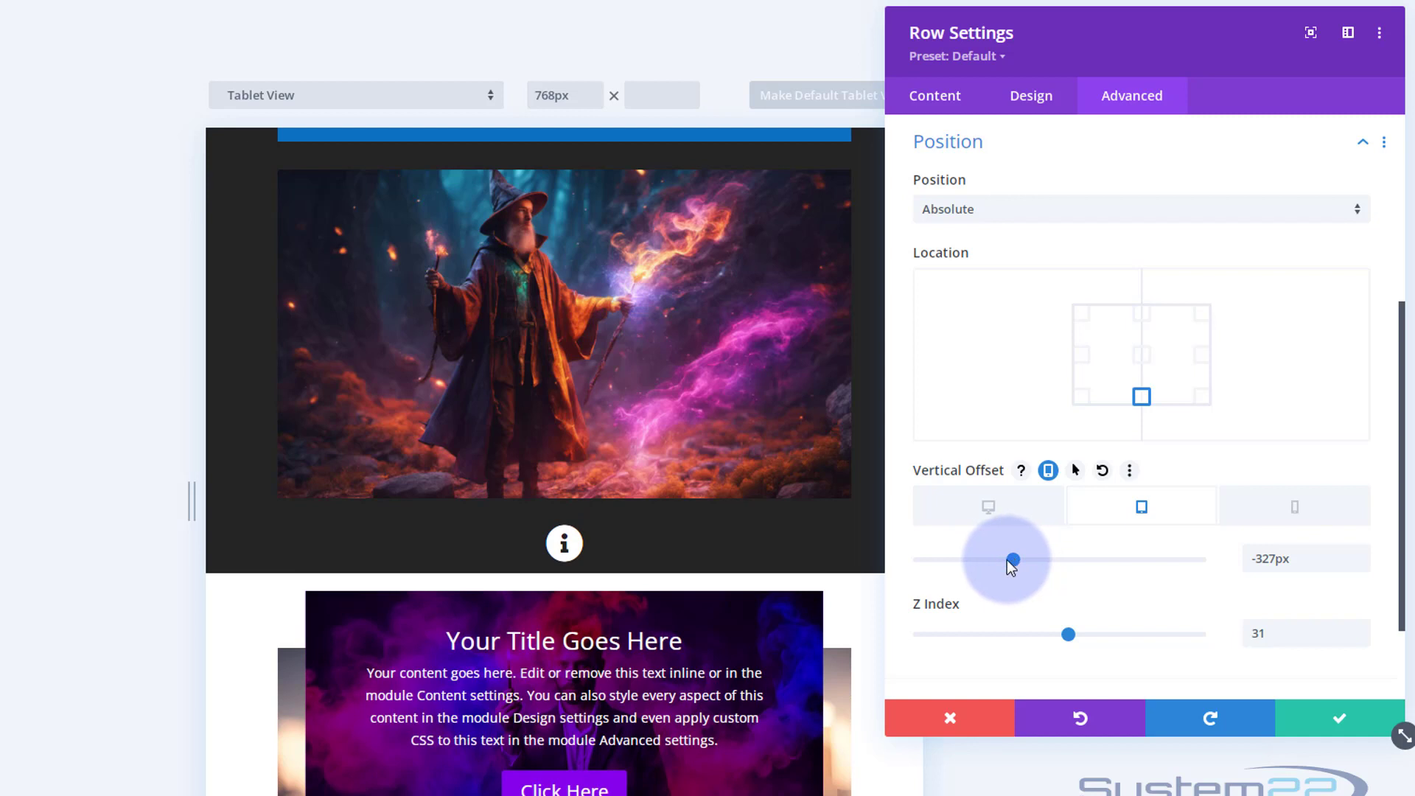
Set the row's vertical offset to -488px for phones and return to the desktop view of the section.
click(1300, 512)
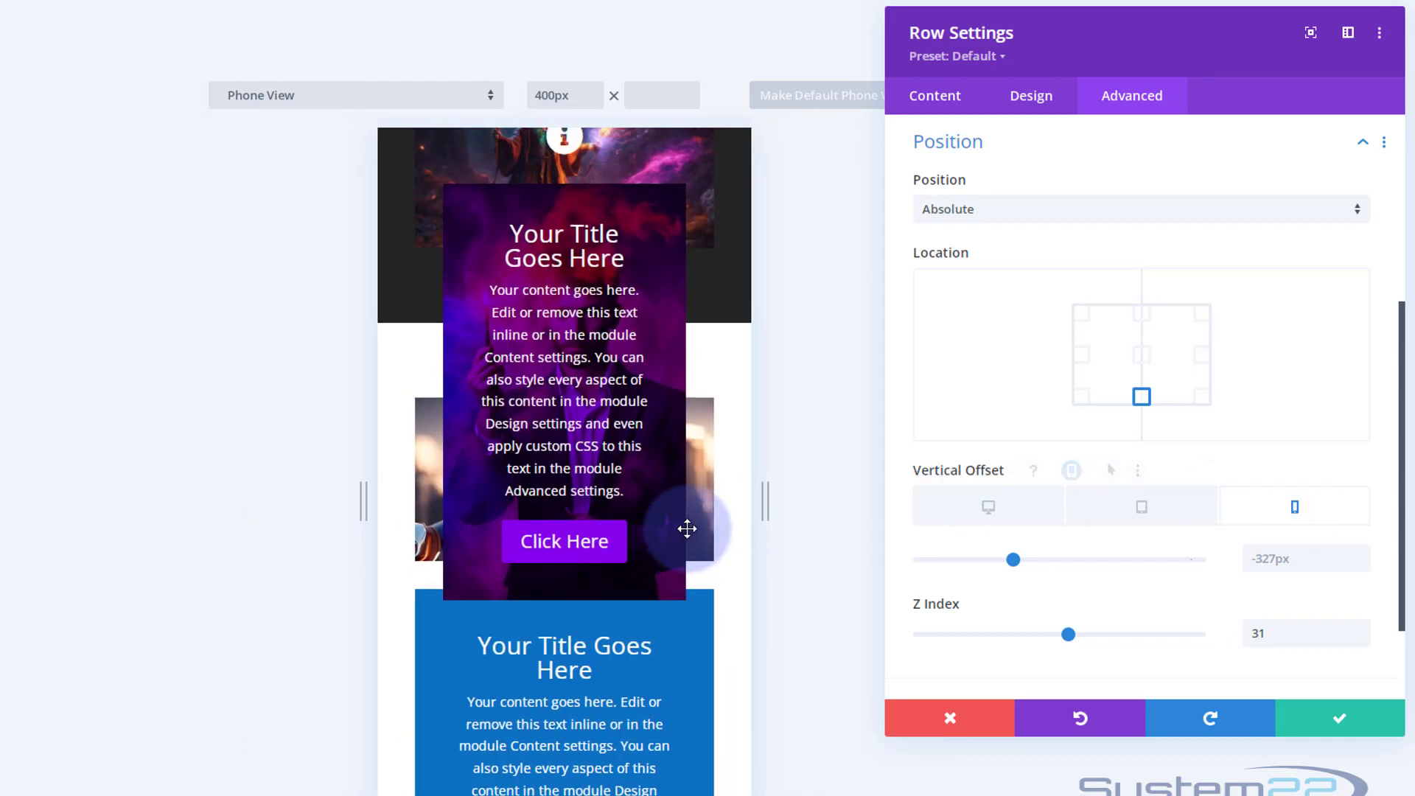
scroll(687, 528, up, 2)
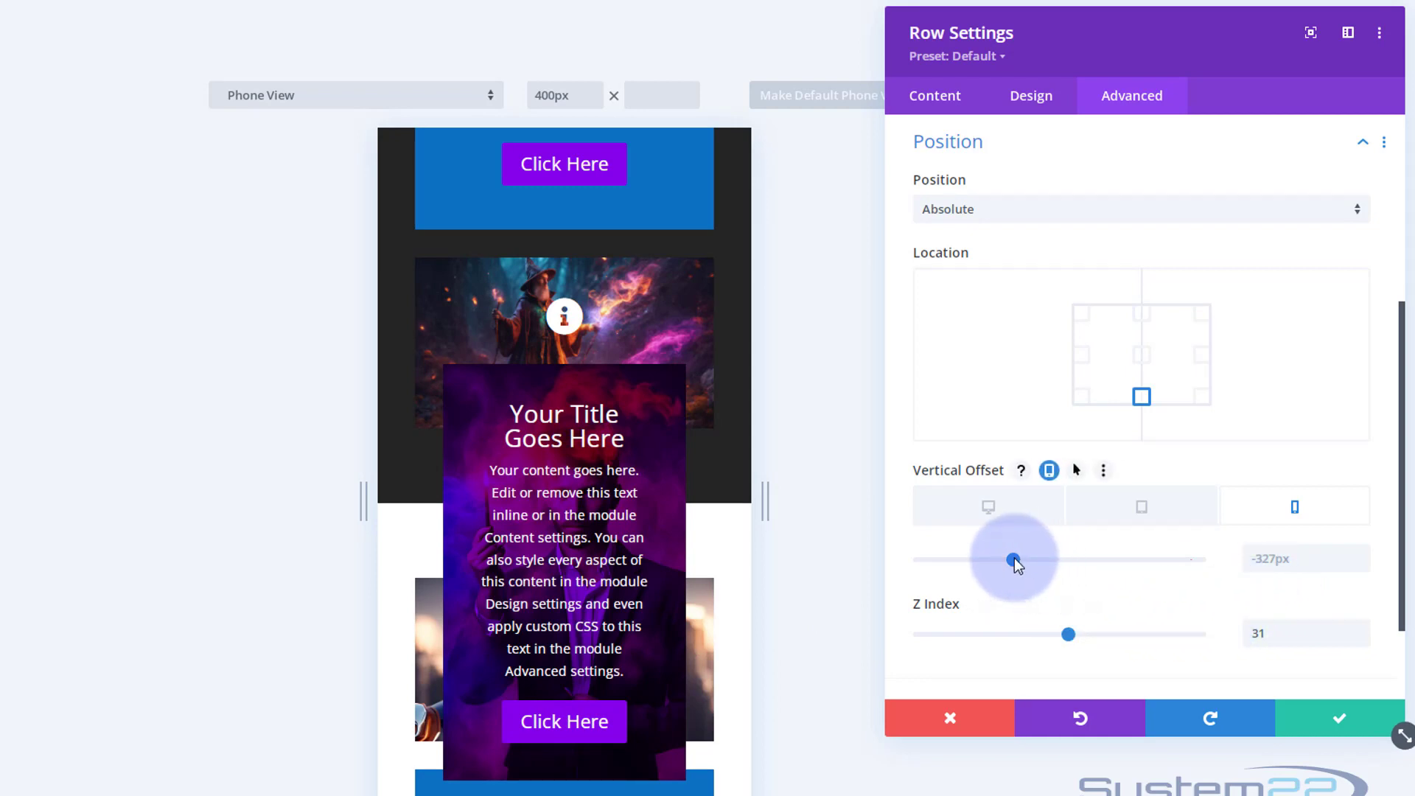
drag(1014, 558, 992, 564)
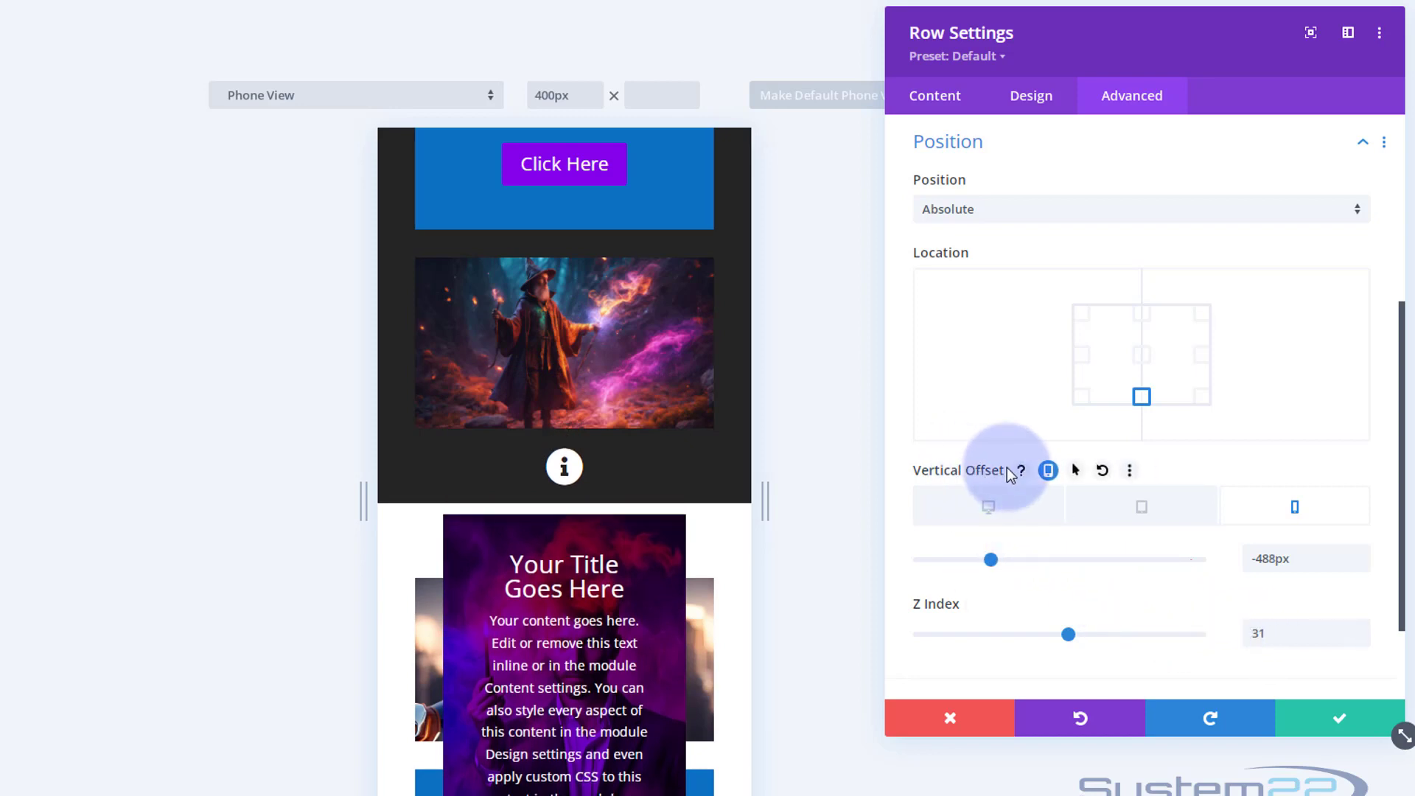
click(1047, 470)
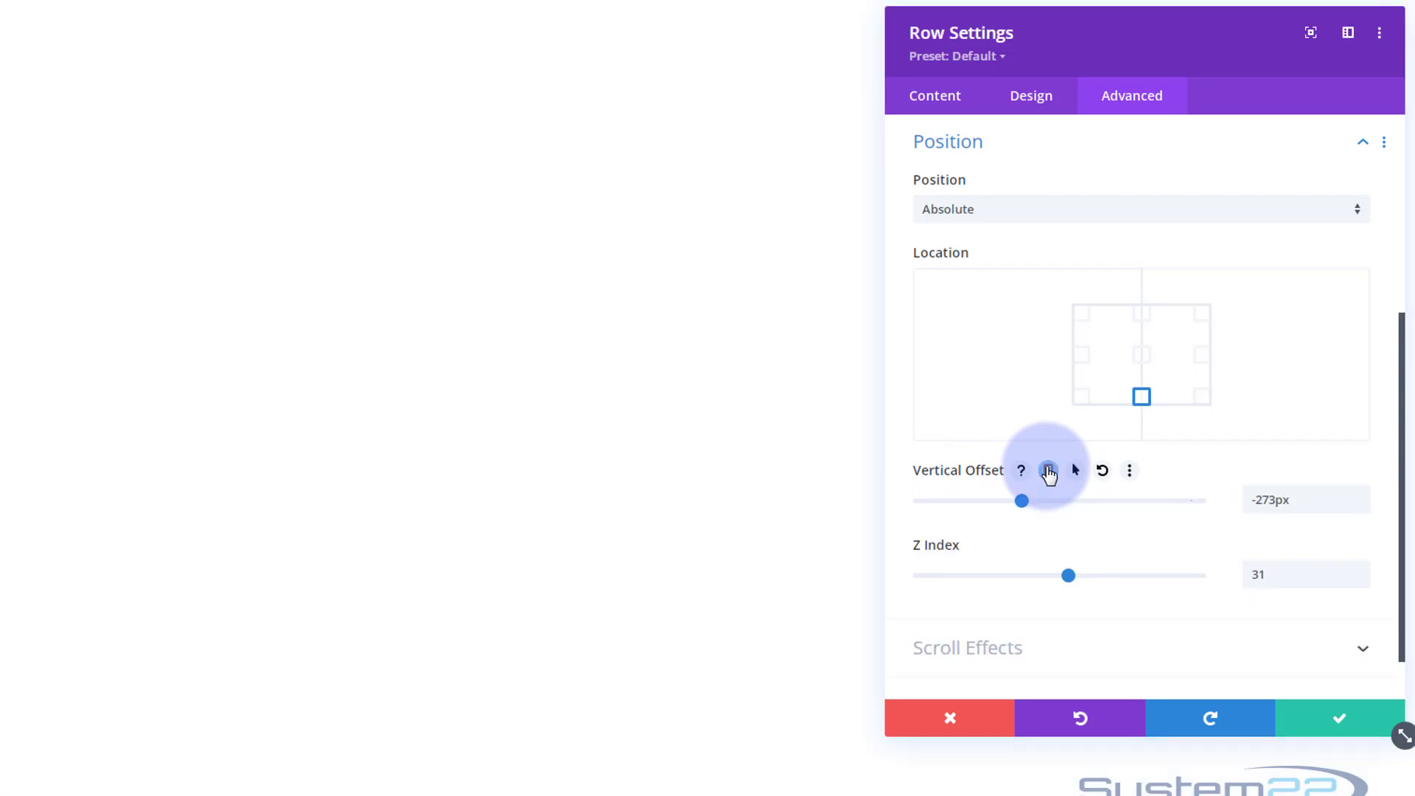
scroll(579, 359, down, 10)
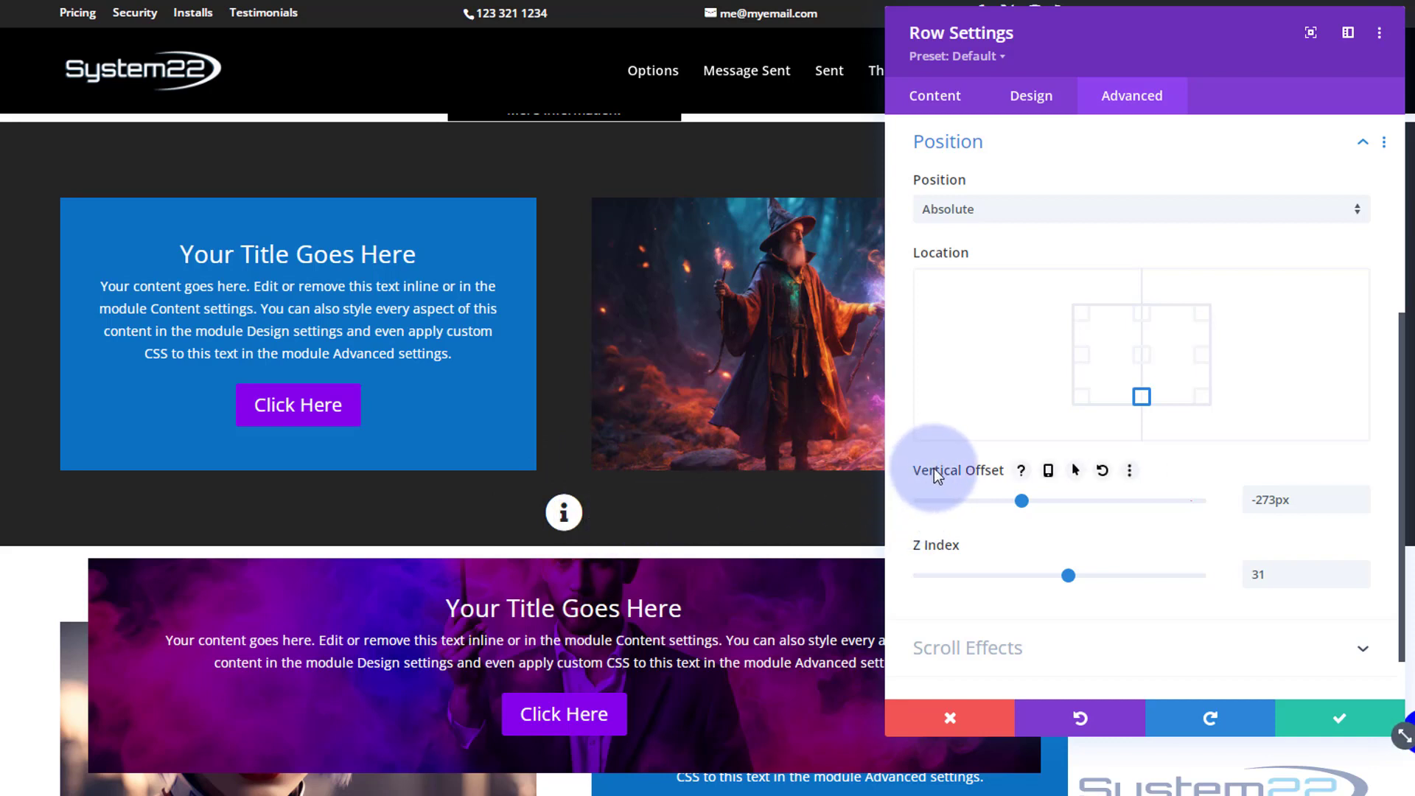
Enable hover options for the row's vertical offset and set the hover value to 0px.
click(1075, 470)
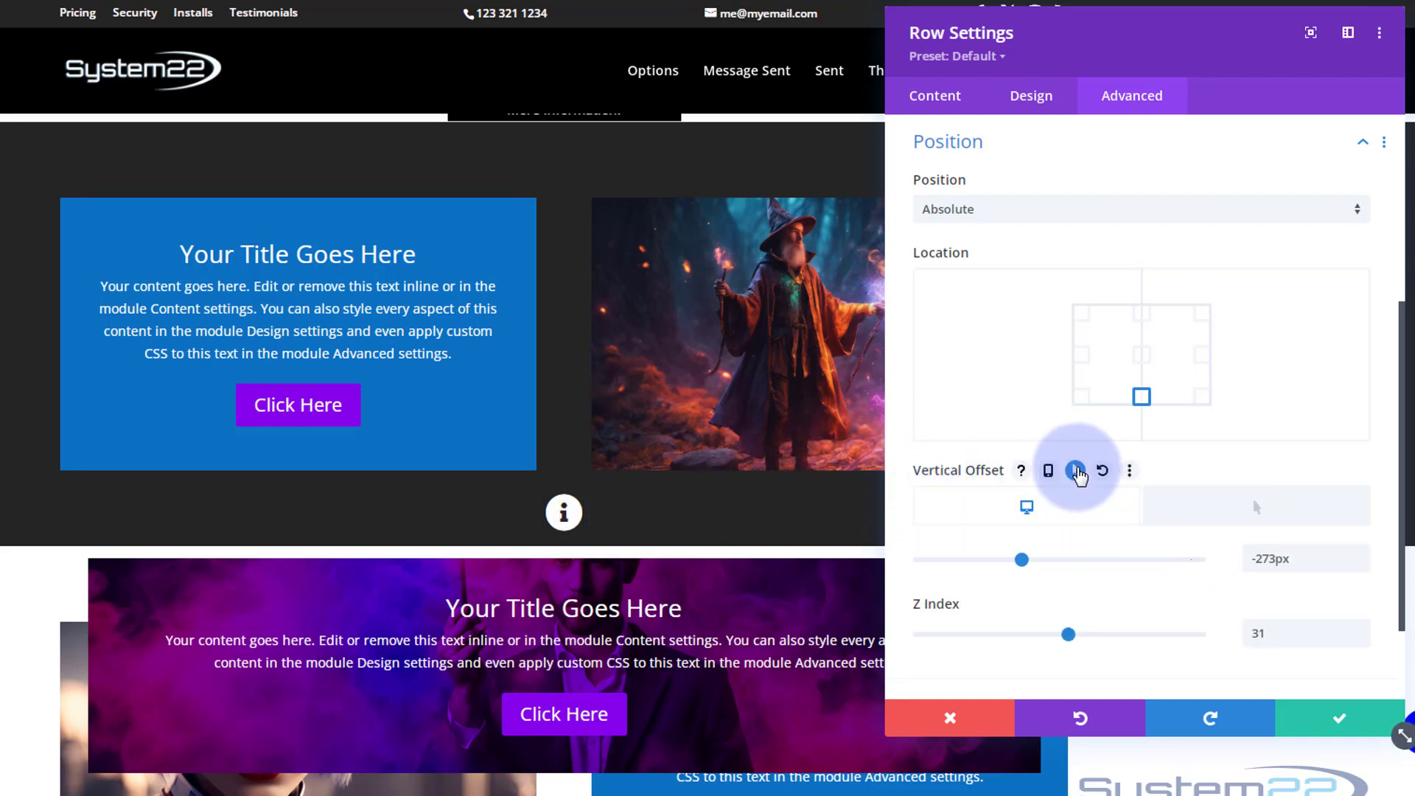
click(1234, 509)
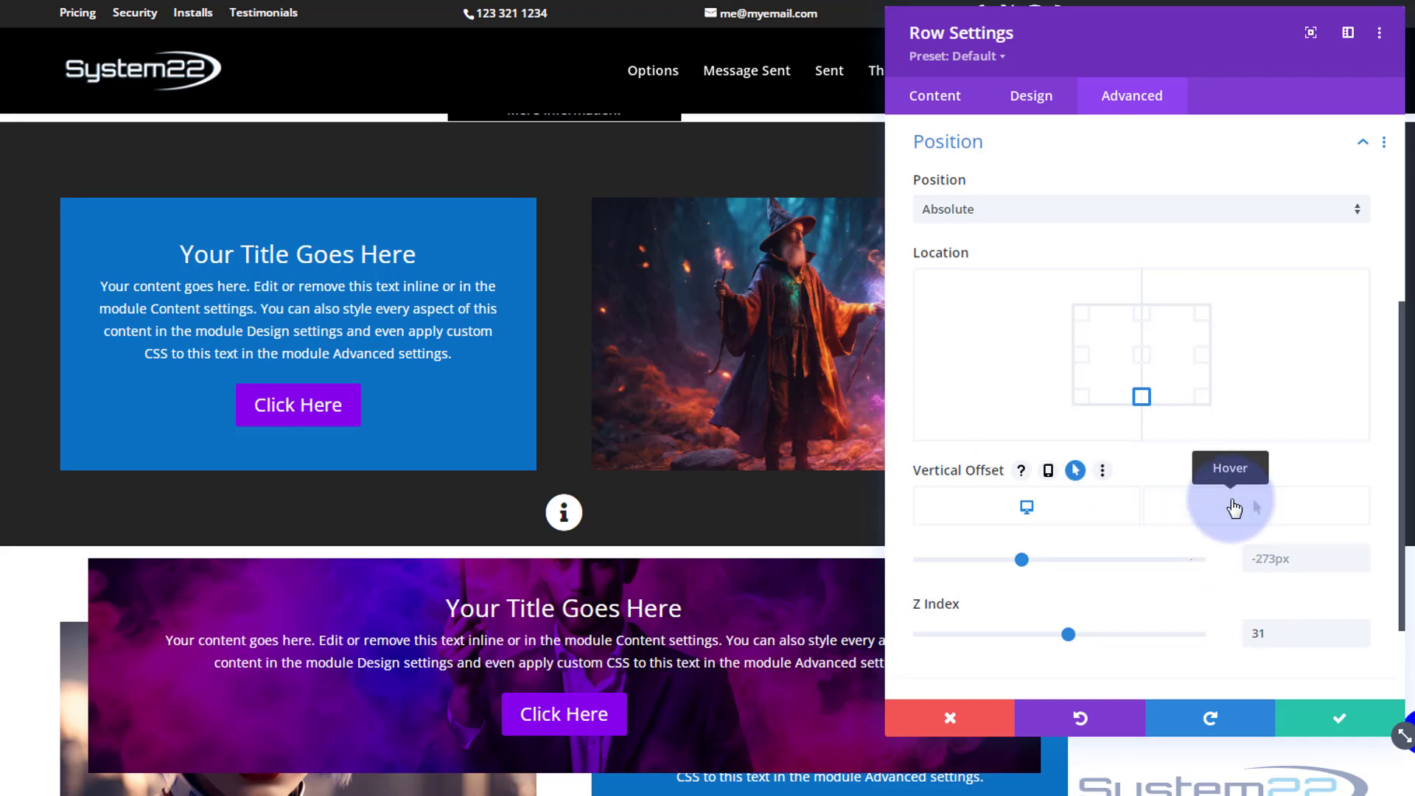
click(1280, 560)
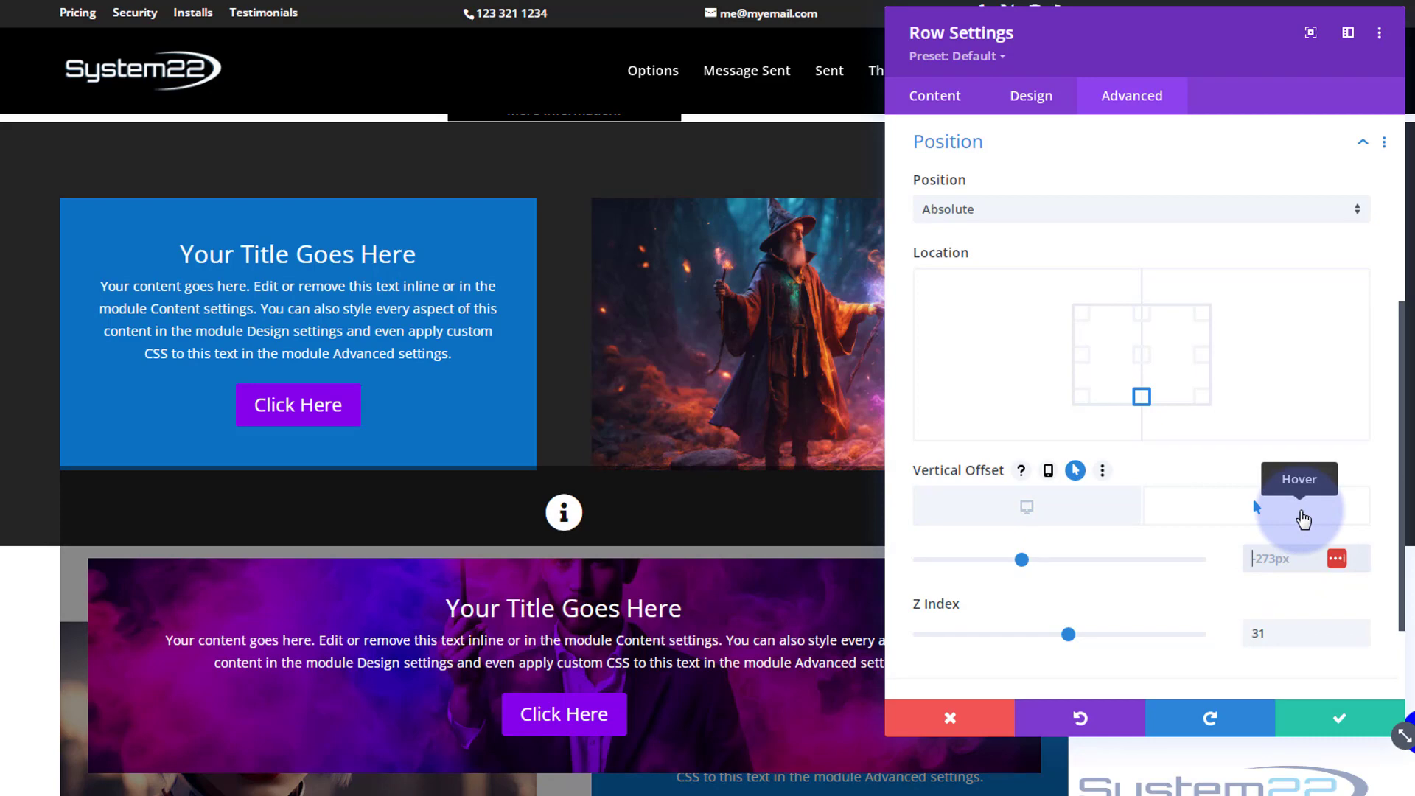
text(0)
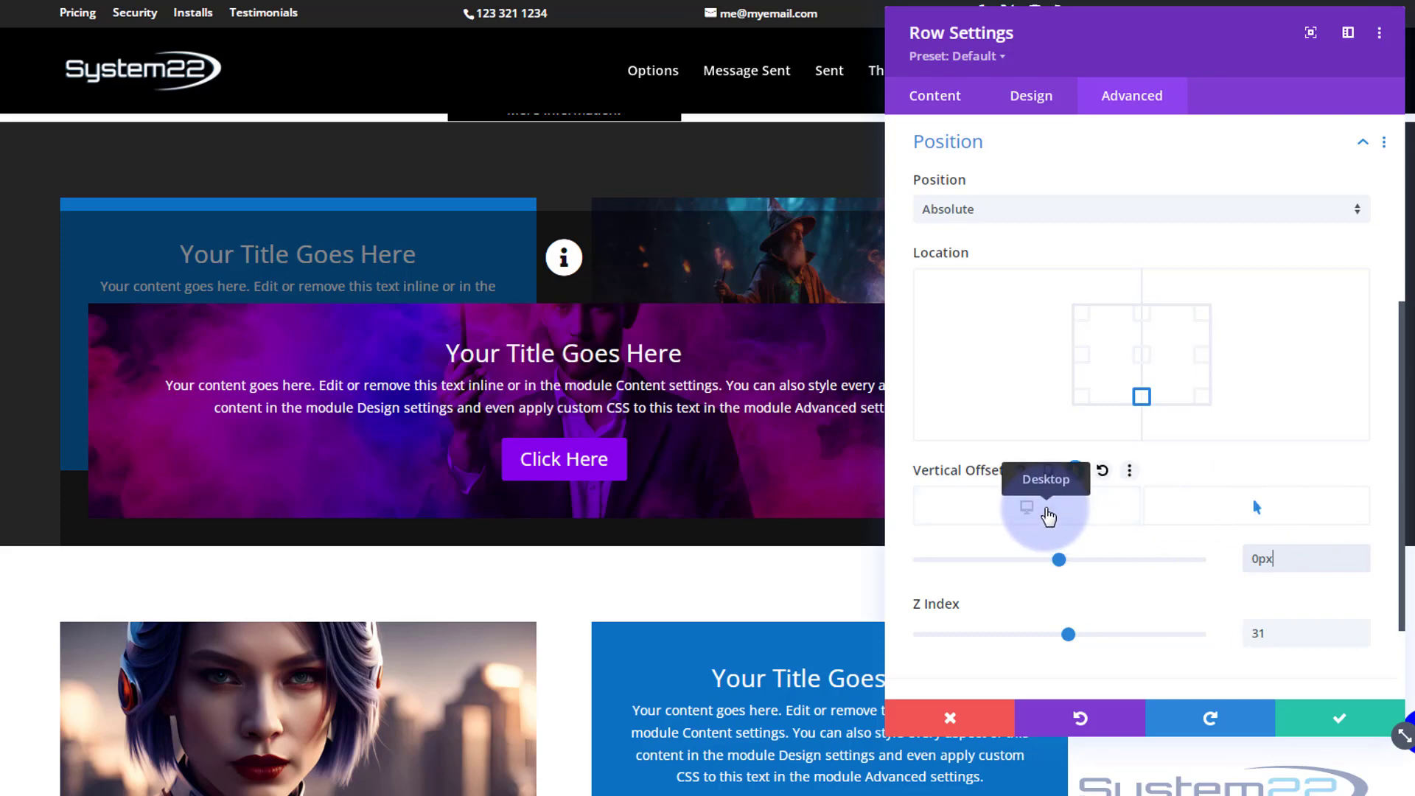
click(1047, 516)
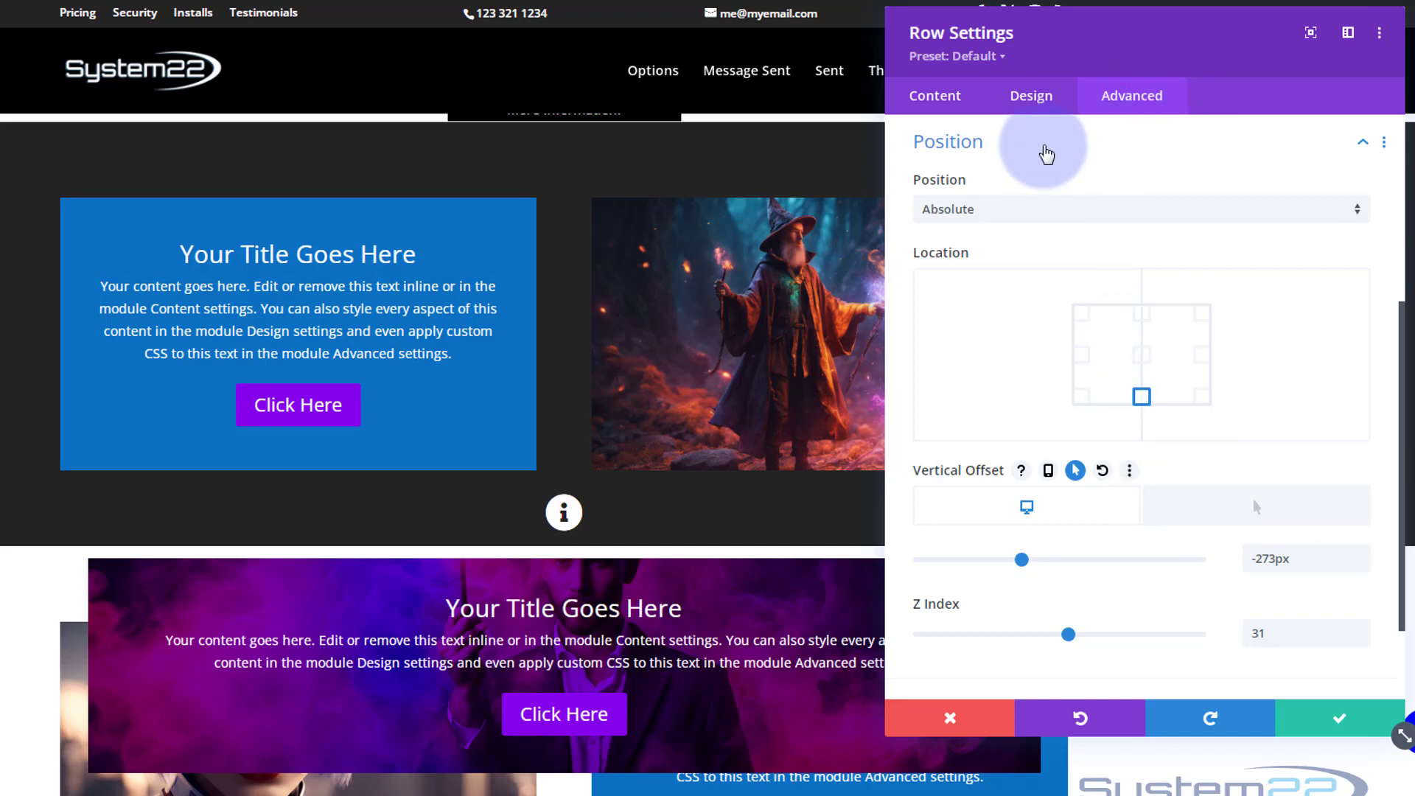
Set the row's transition to 750ms duration, 50ms delay and an Ease-In-Out speed curve, and save the row settings.
click(1046, 154)
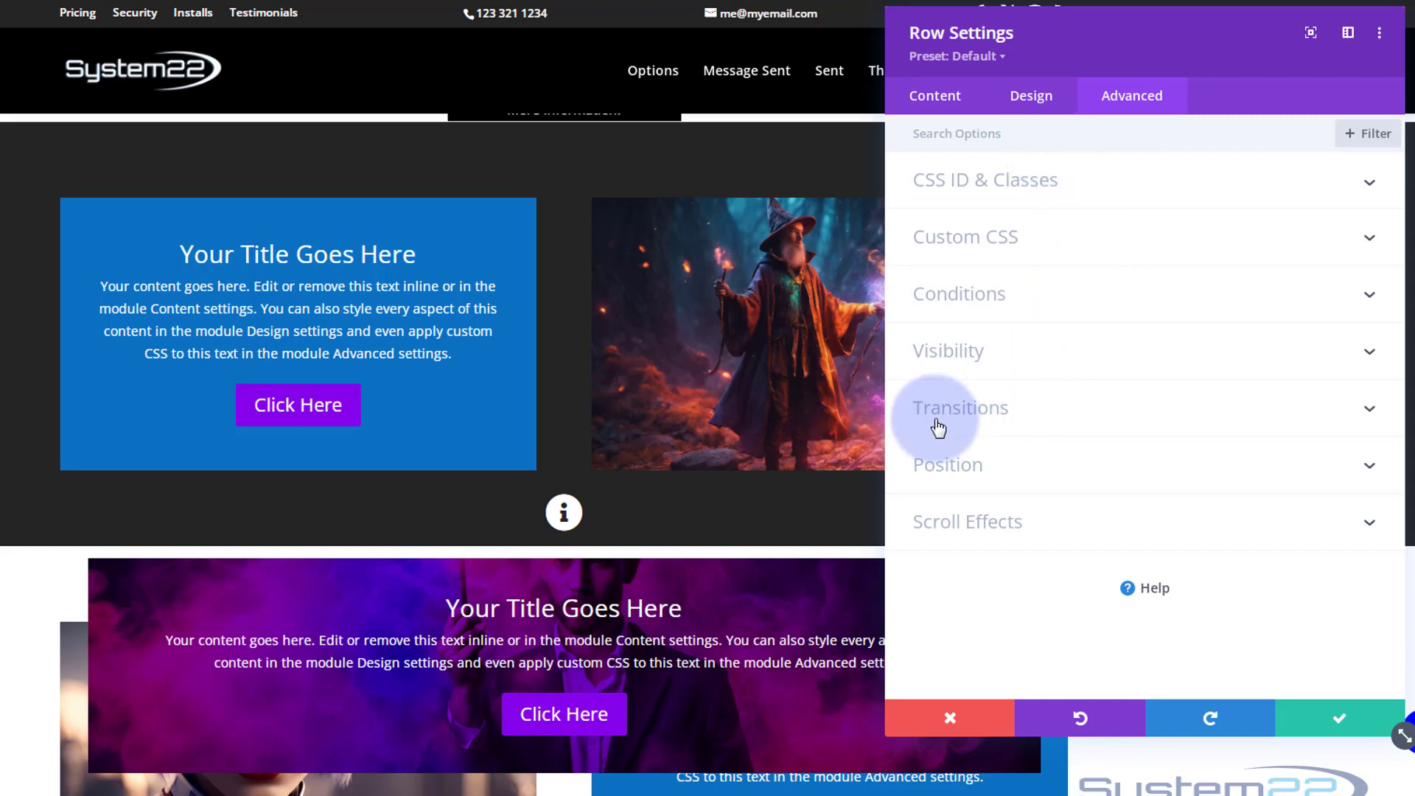
click(1063, 418)
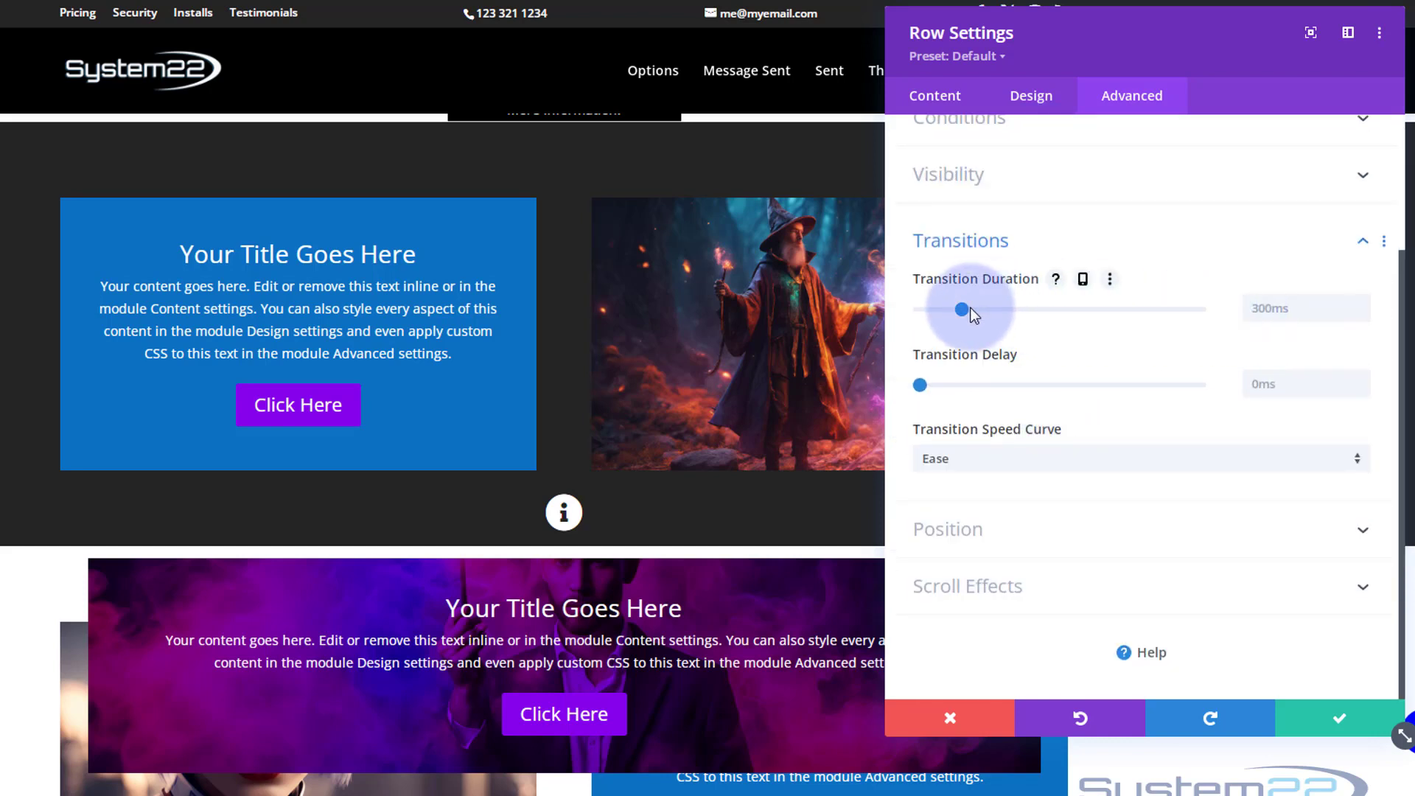
drag(962, 307, 1037, 307)
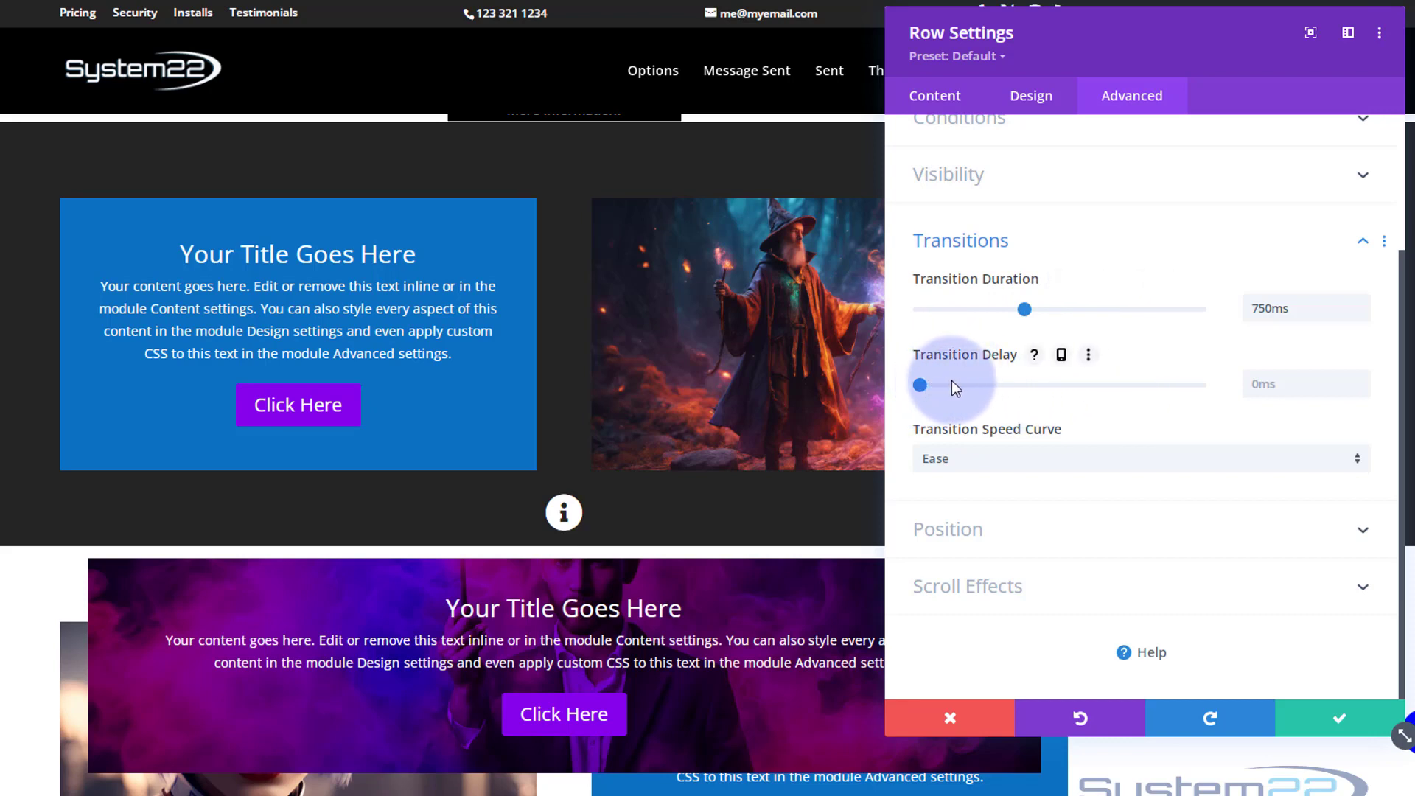
drag(955, 387, 966, 390)
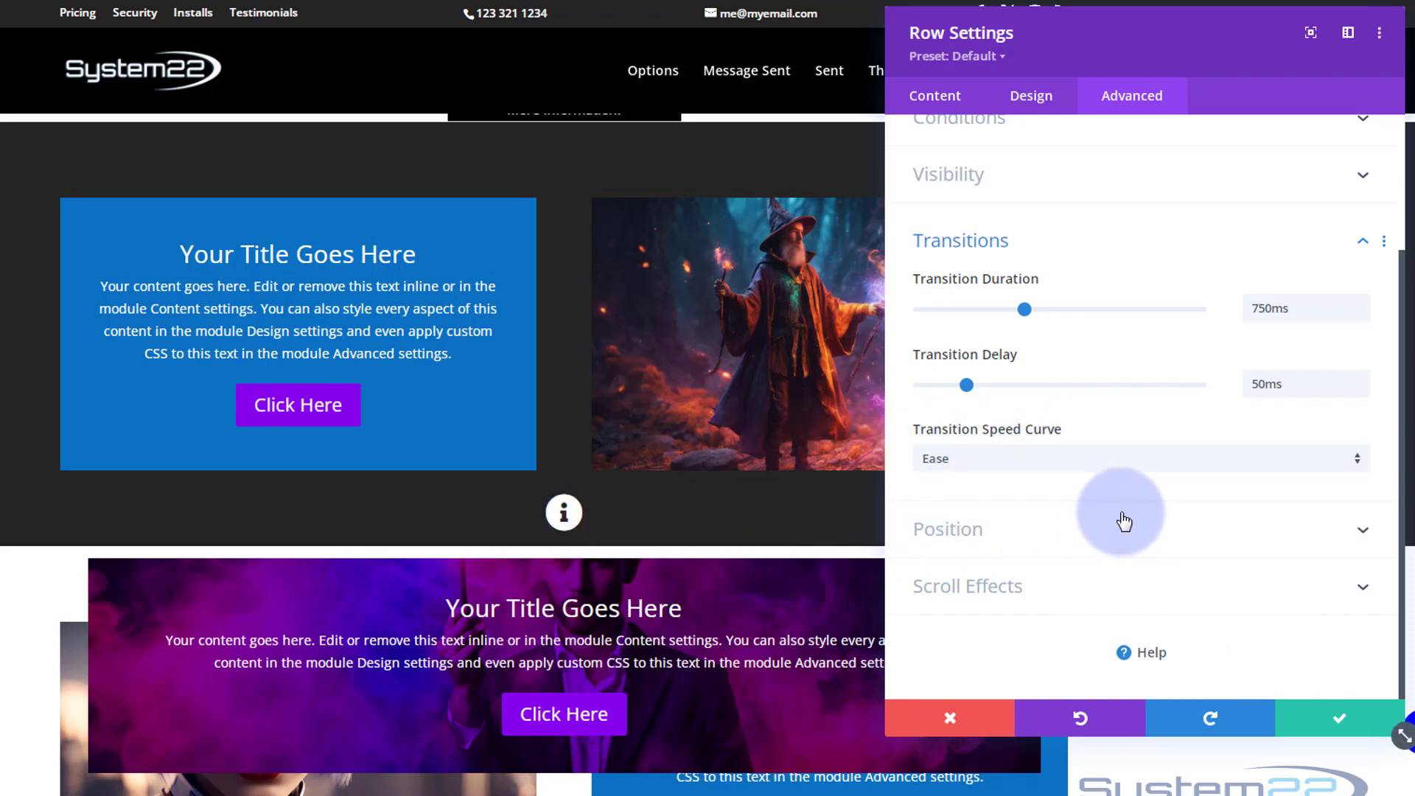
click(1029, 467)
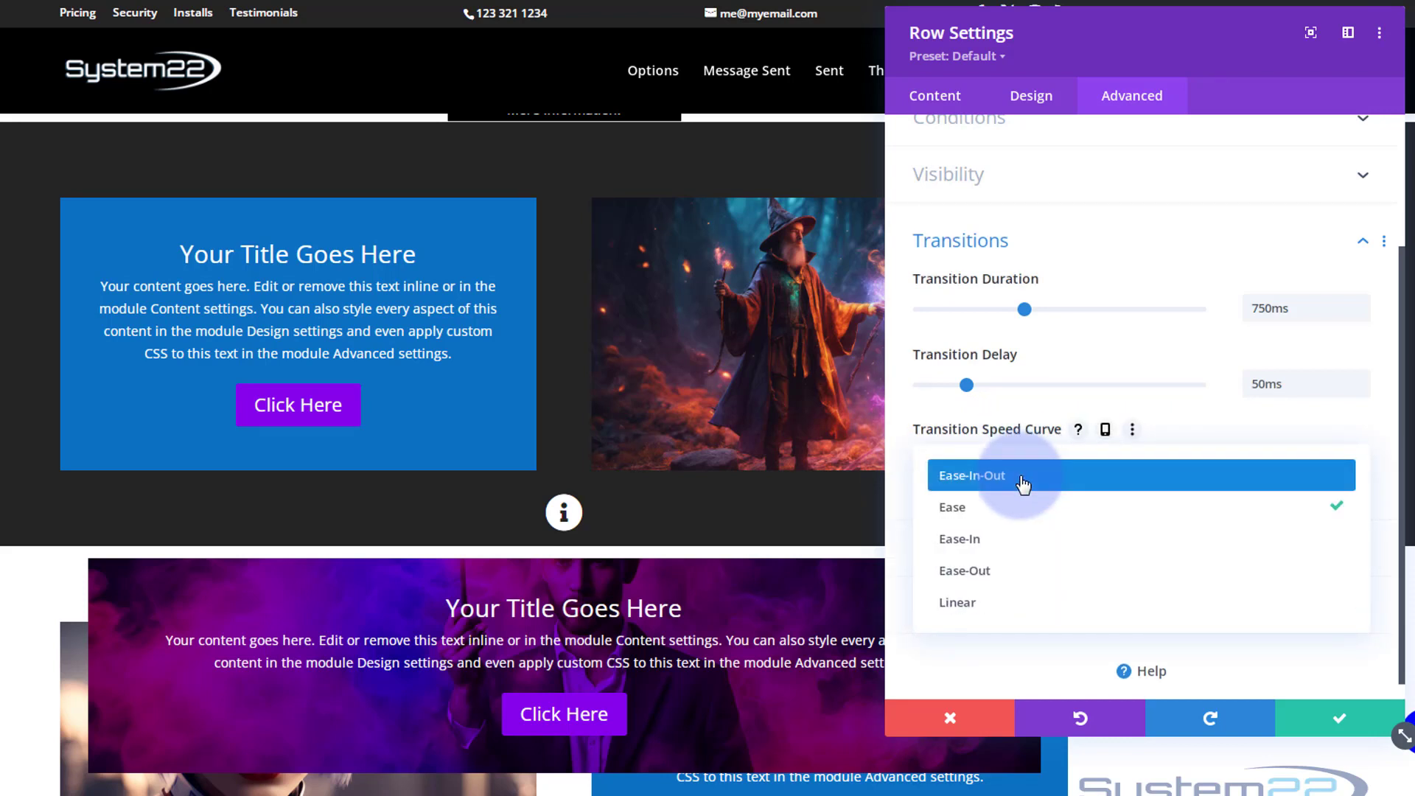
click(1024, 476)
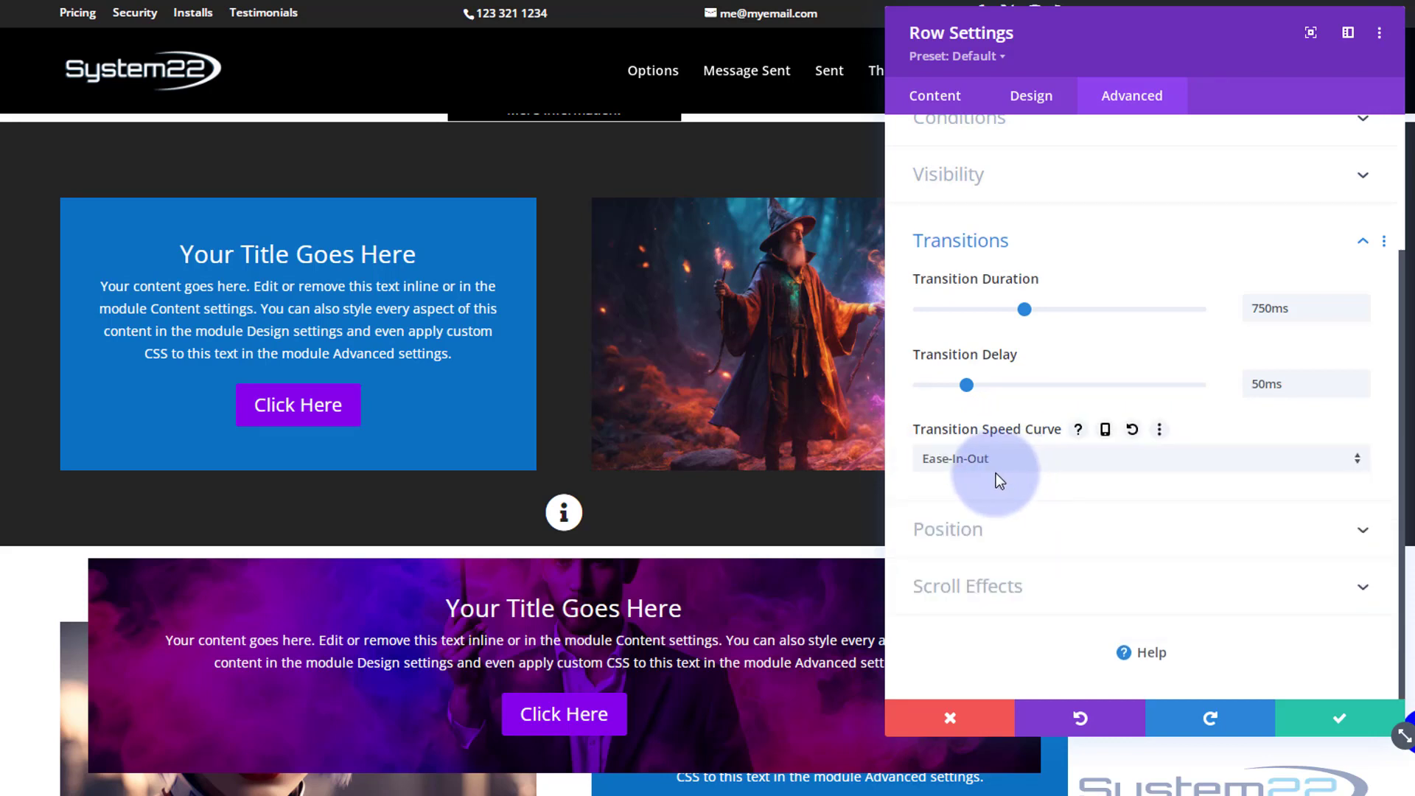
click(1342, 729)
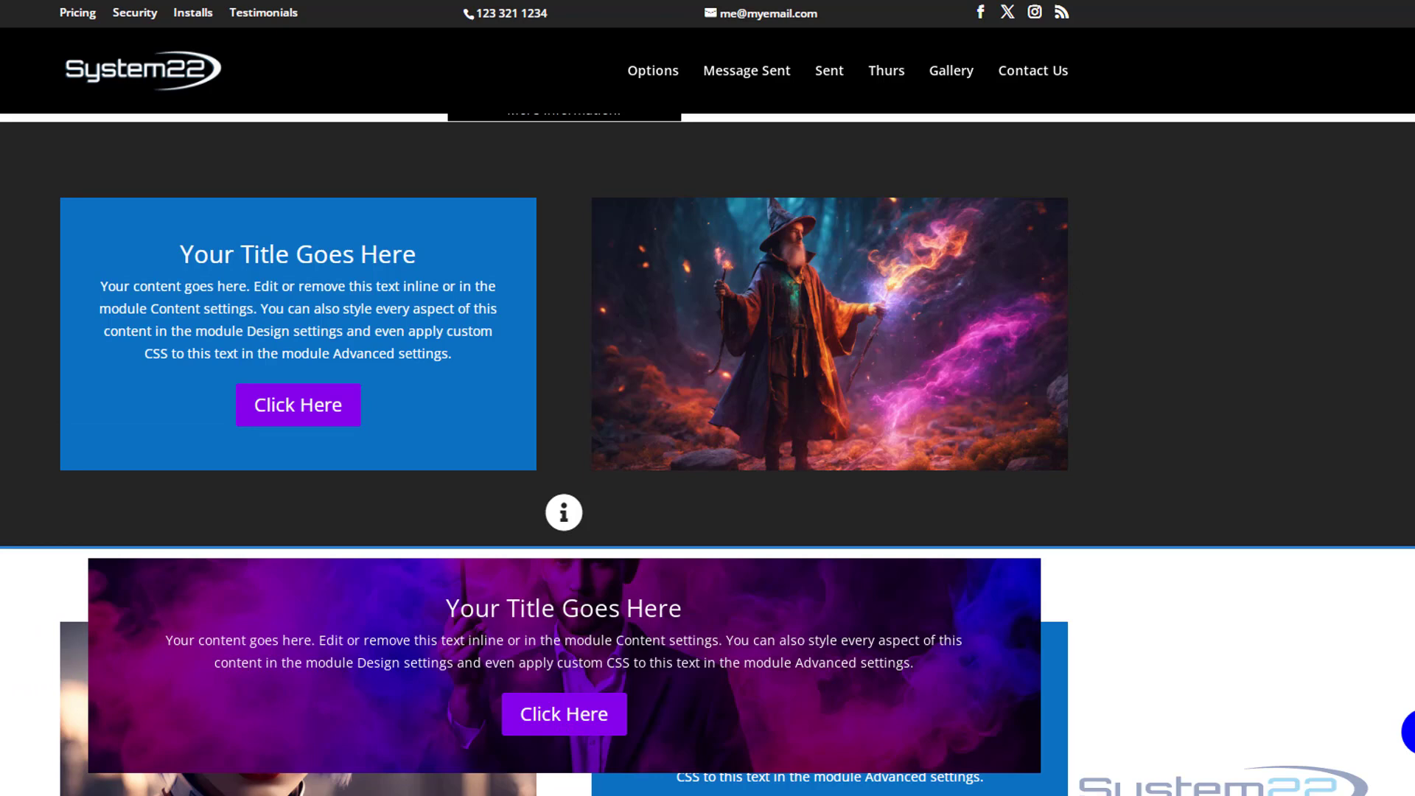
Set the Z index of the white section below the info icon to 105 and save its settings.
click(1, 525)
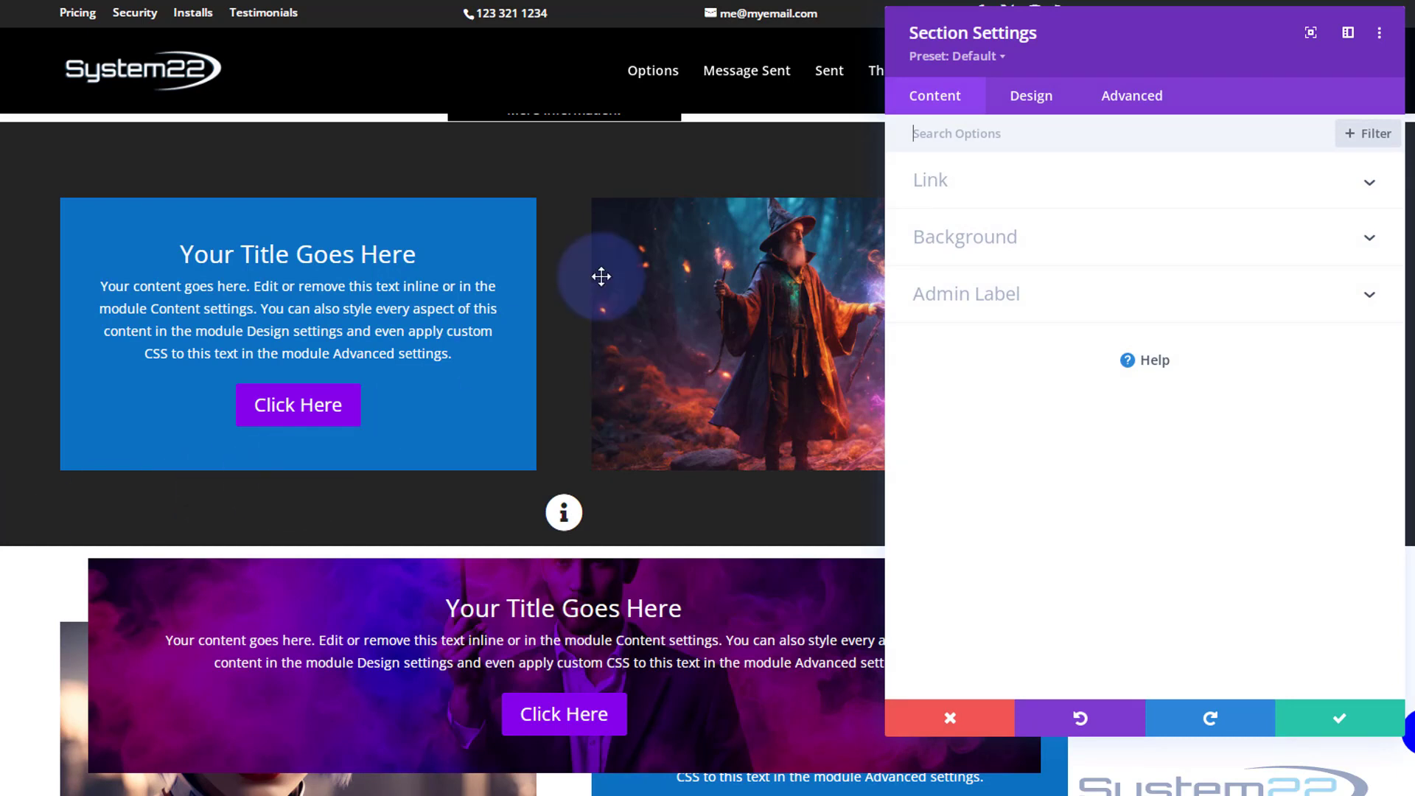
click(996, 242)
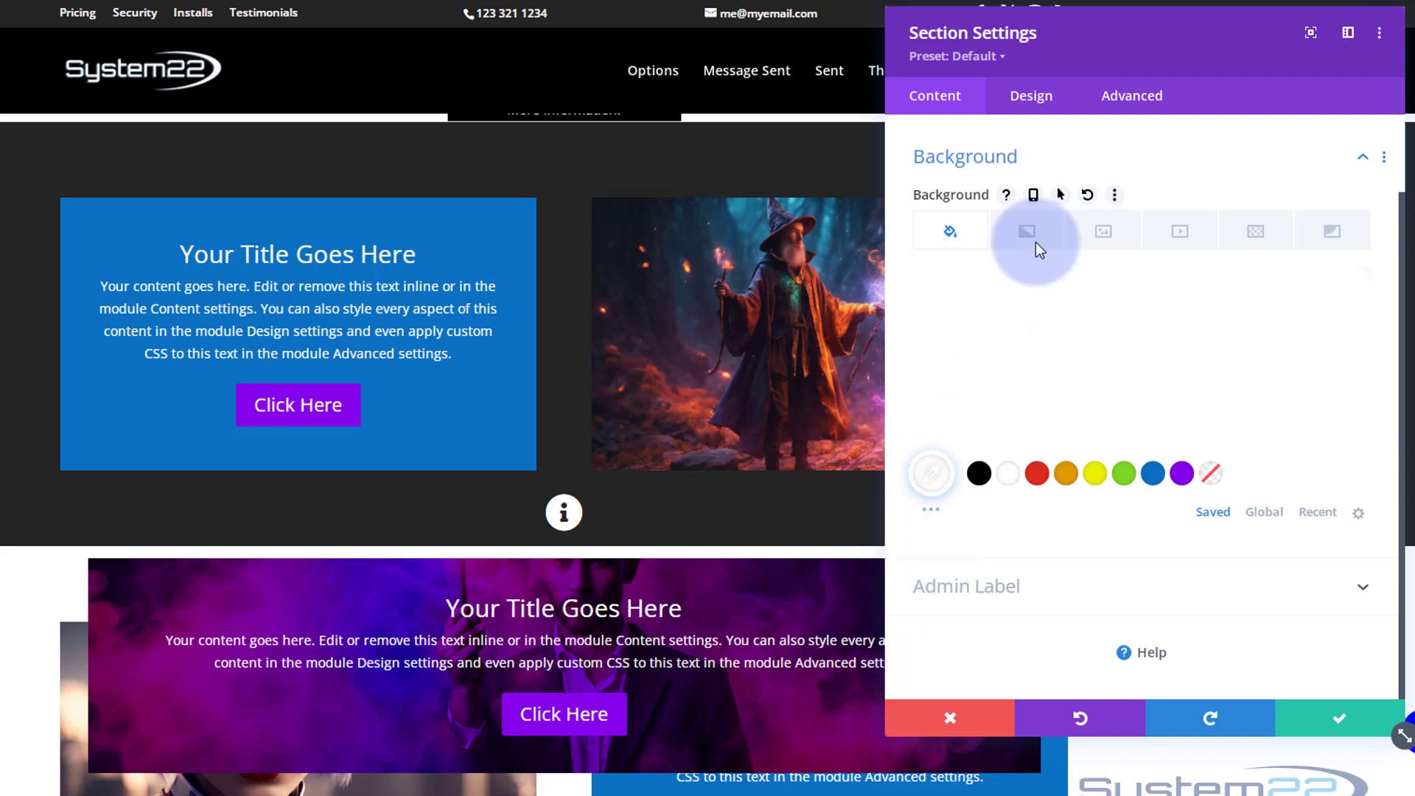
click(1132, 95)
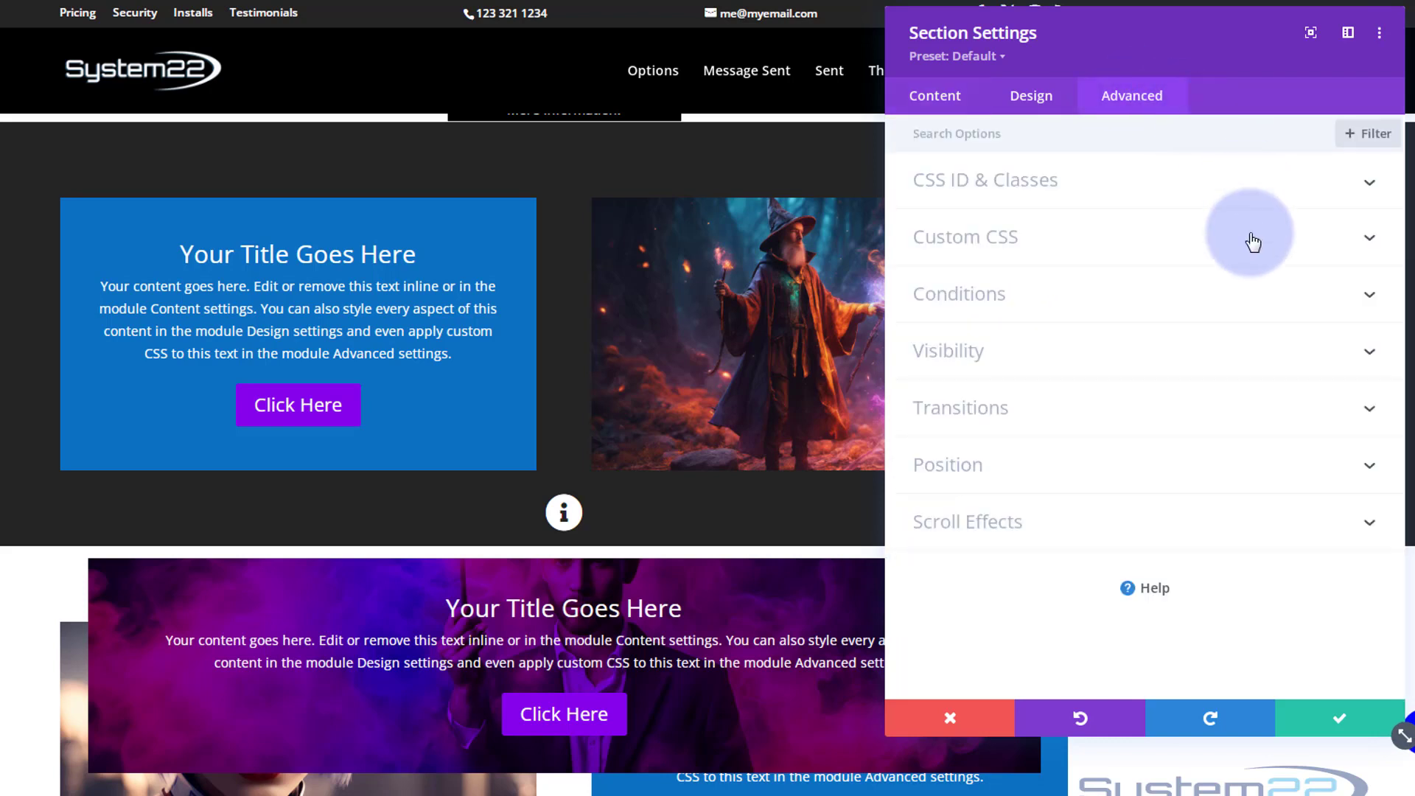
click(1186, 472)
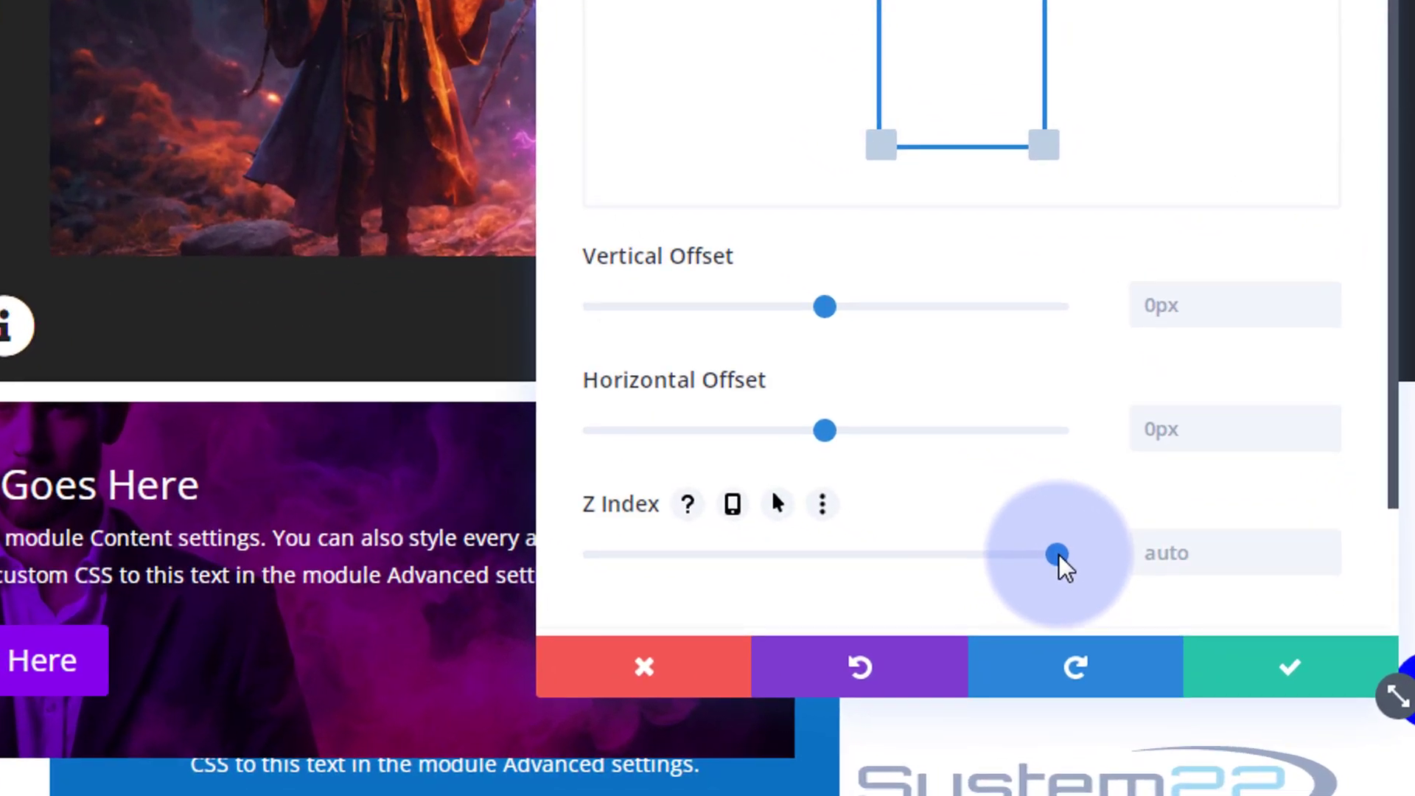
drag(1059, 555, 873, 556)
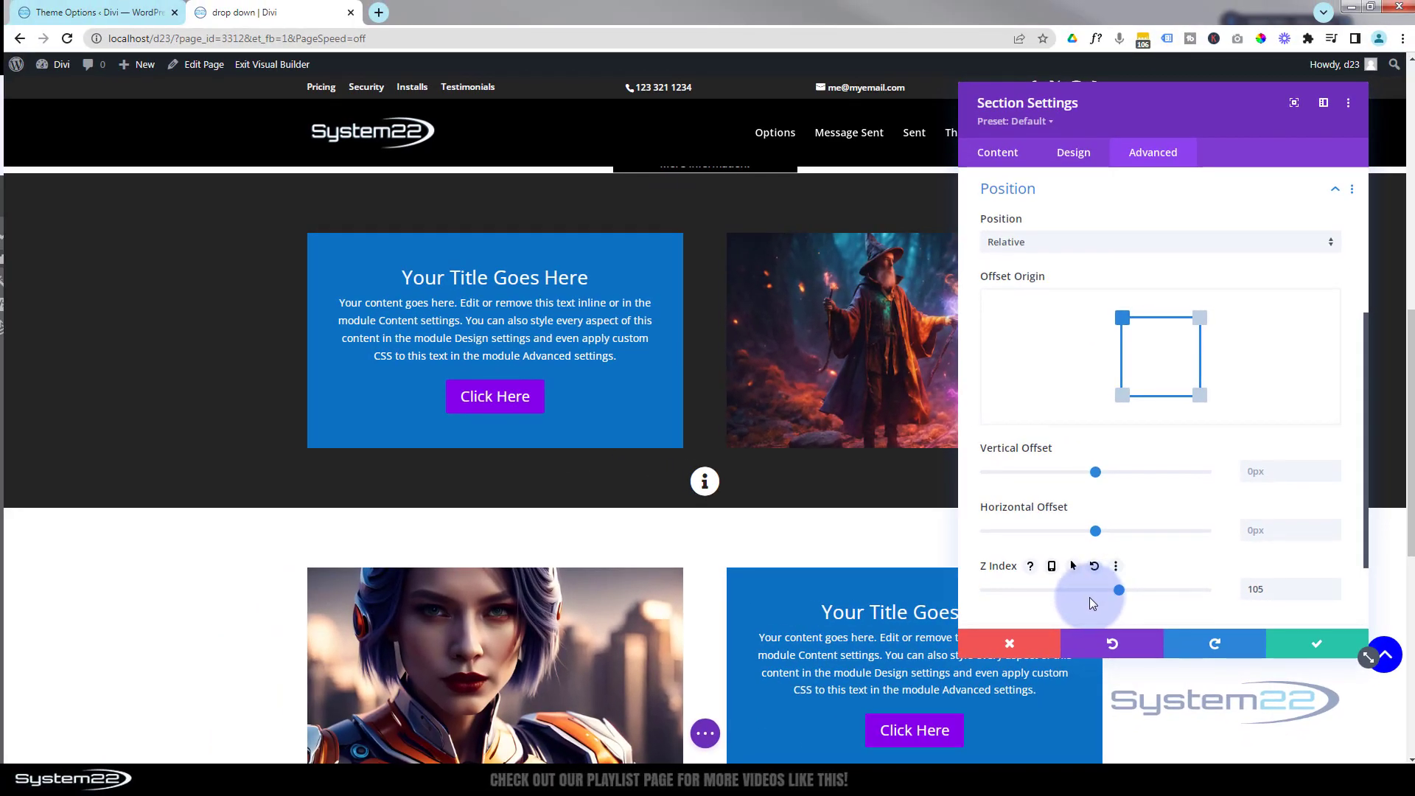
click(1316, 644)
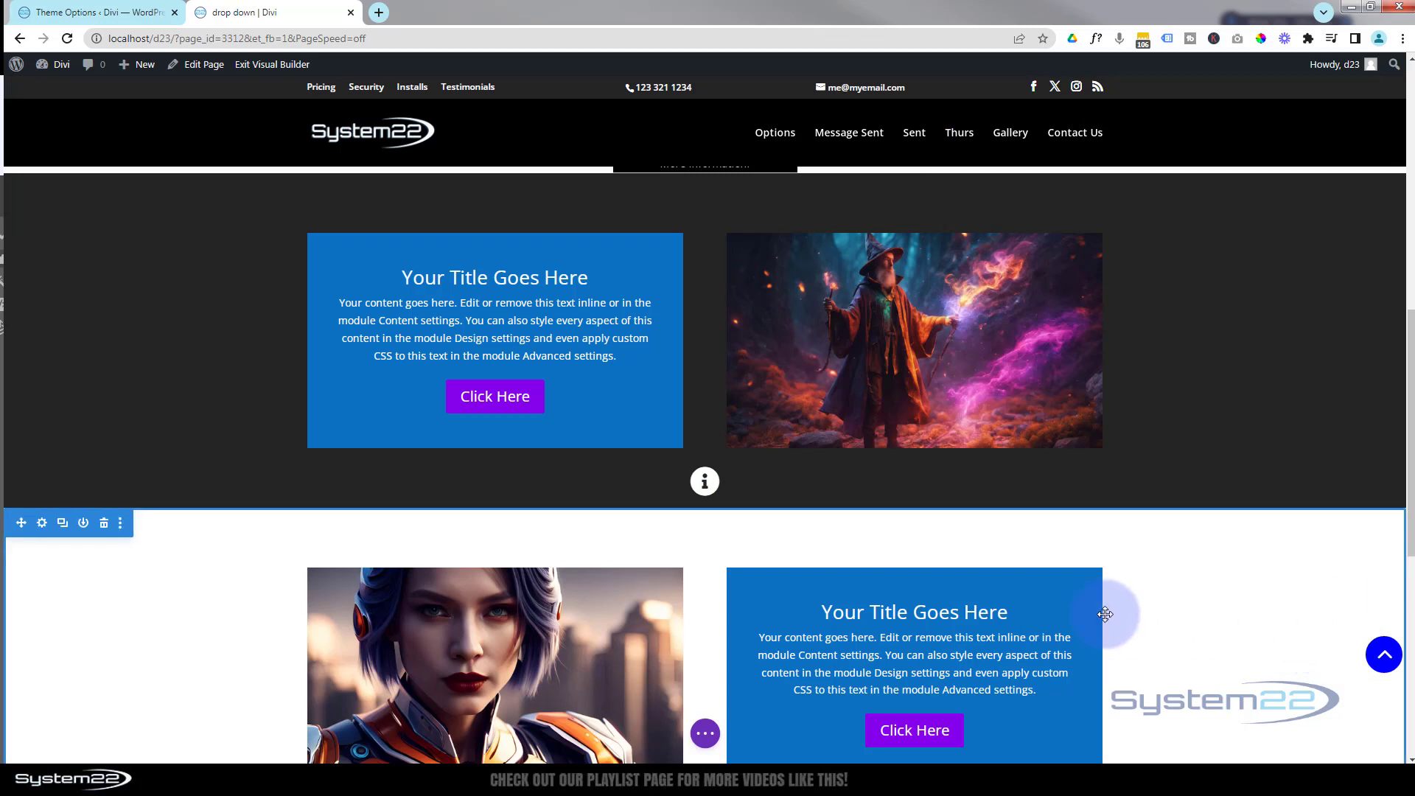
Save the page as a draft and exit the visual builder.
click(703, 734)
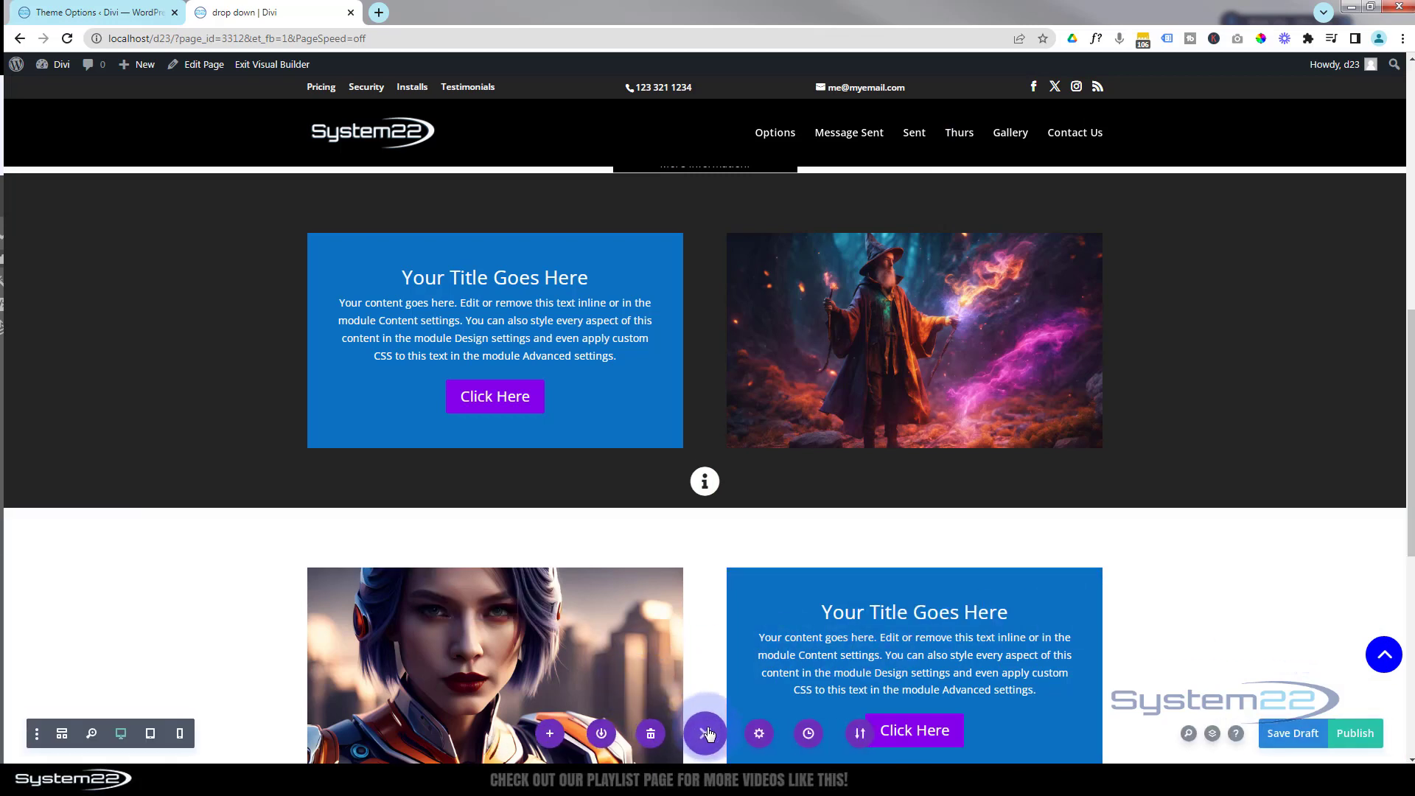
click(1293, 732)
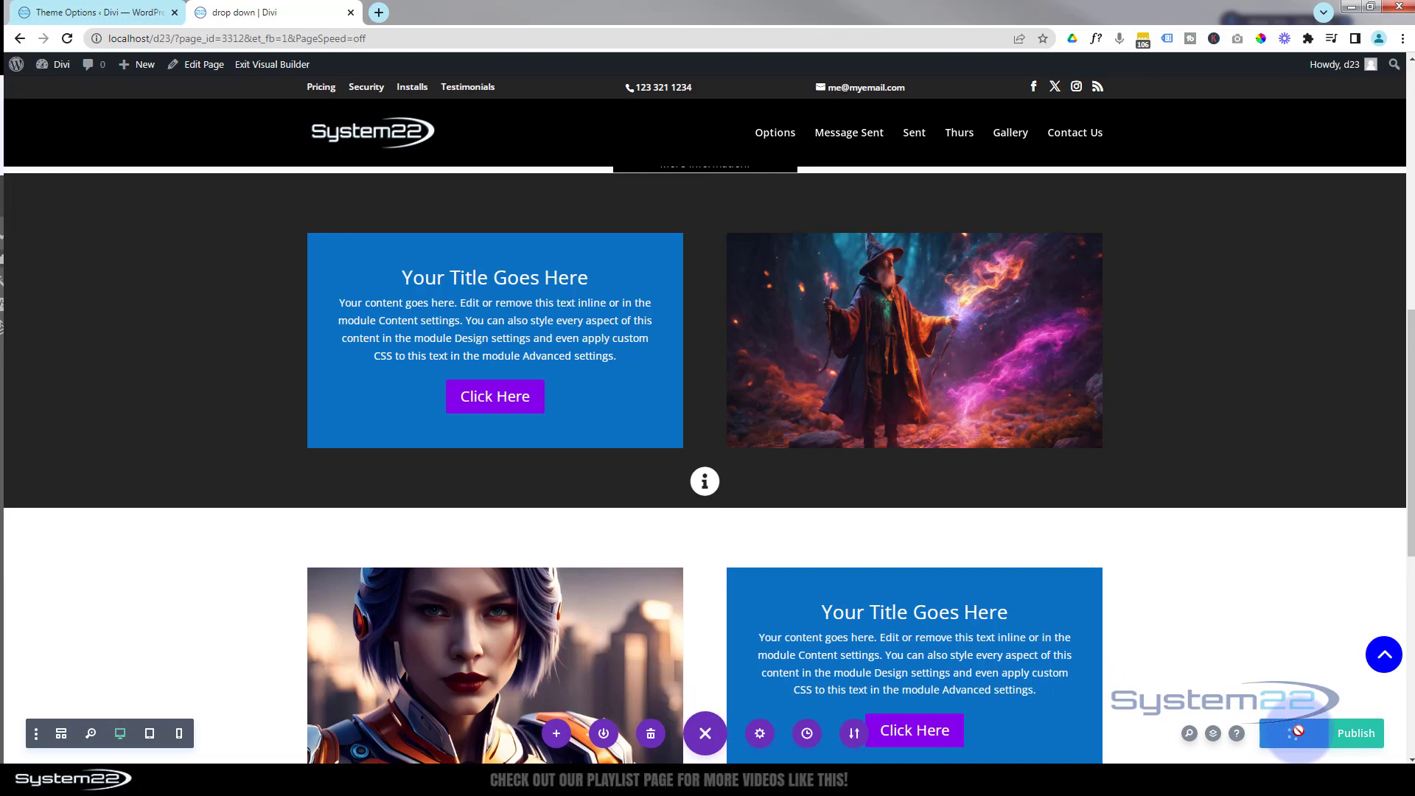
click(288, 67)
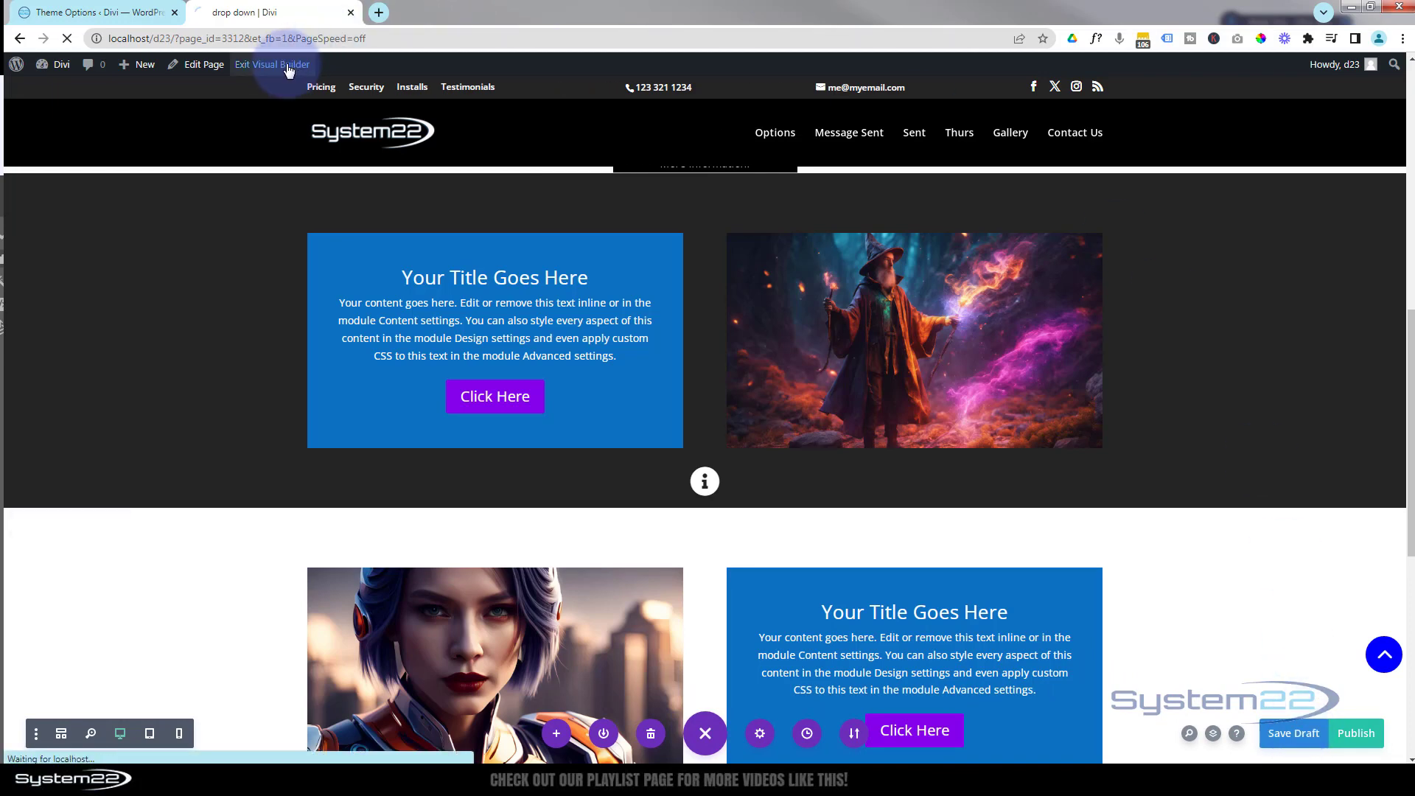
Examine the dark section with the info icon on the live page.
scroll(352, 247, down, 5)
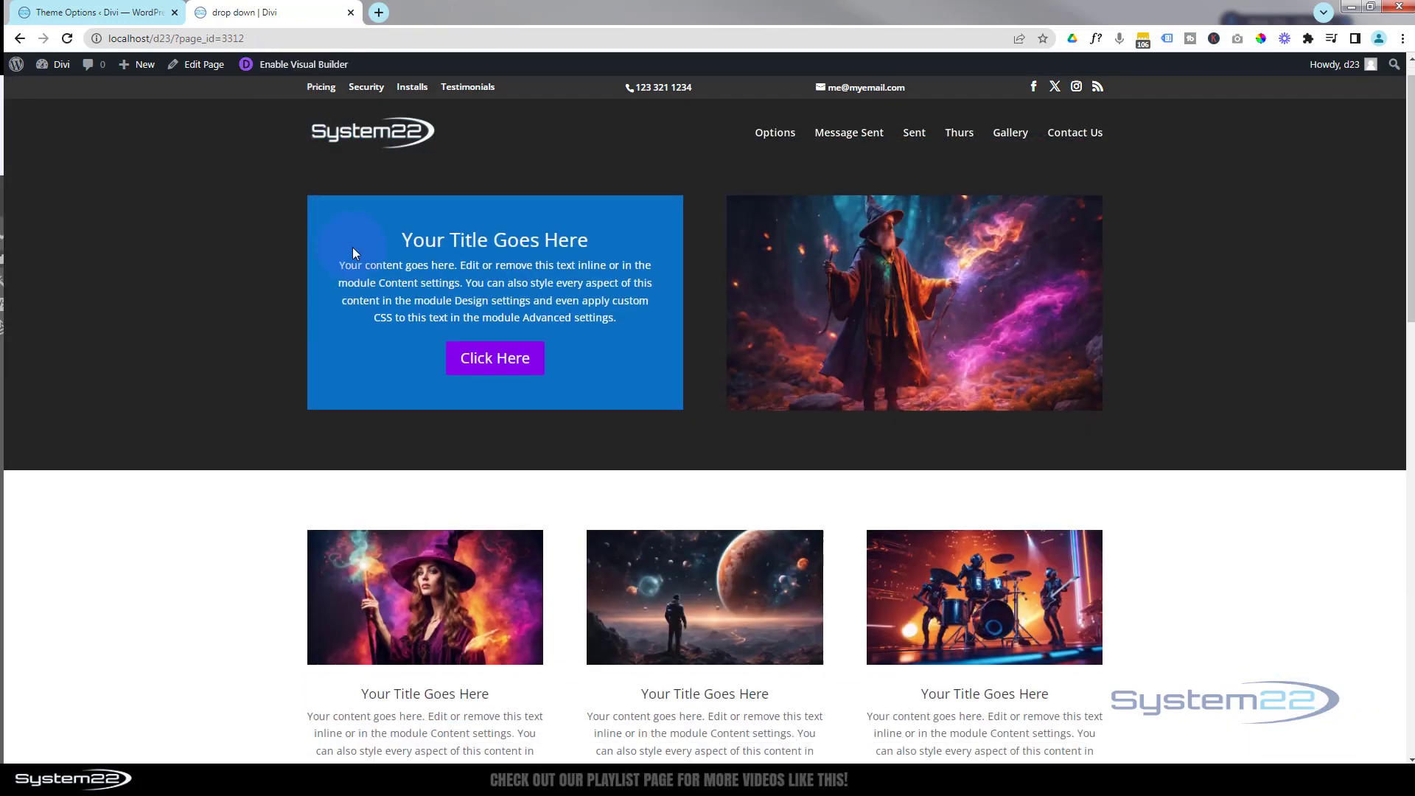
scroll(348, 241, down, 5)
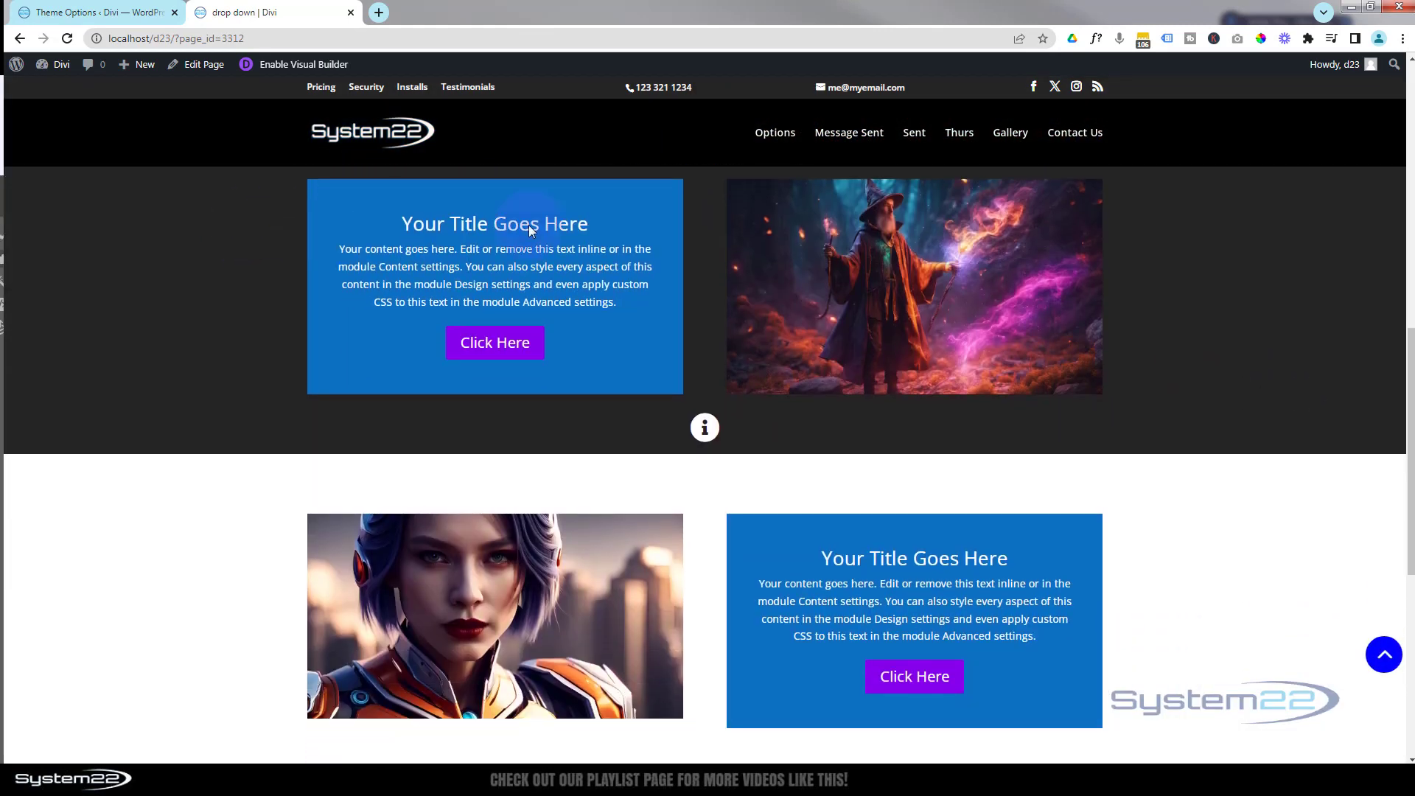
scroll(692, 332, down, 2)
click(716, 295)
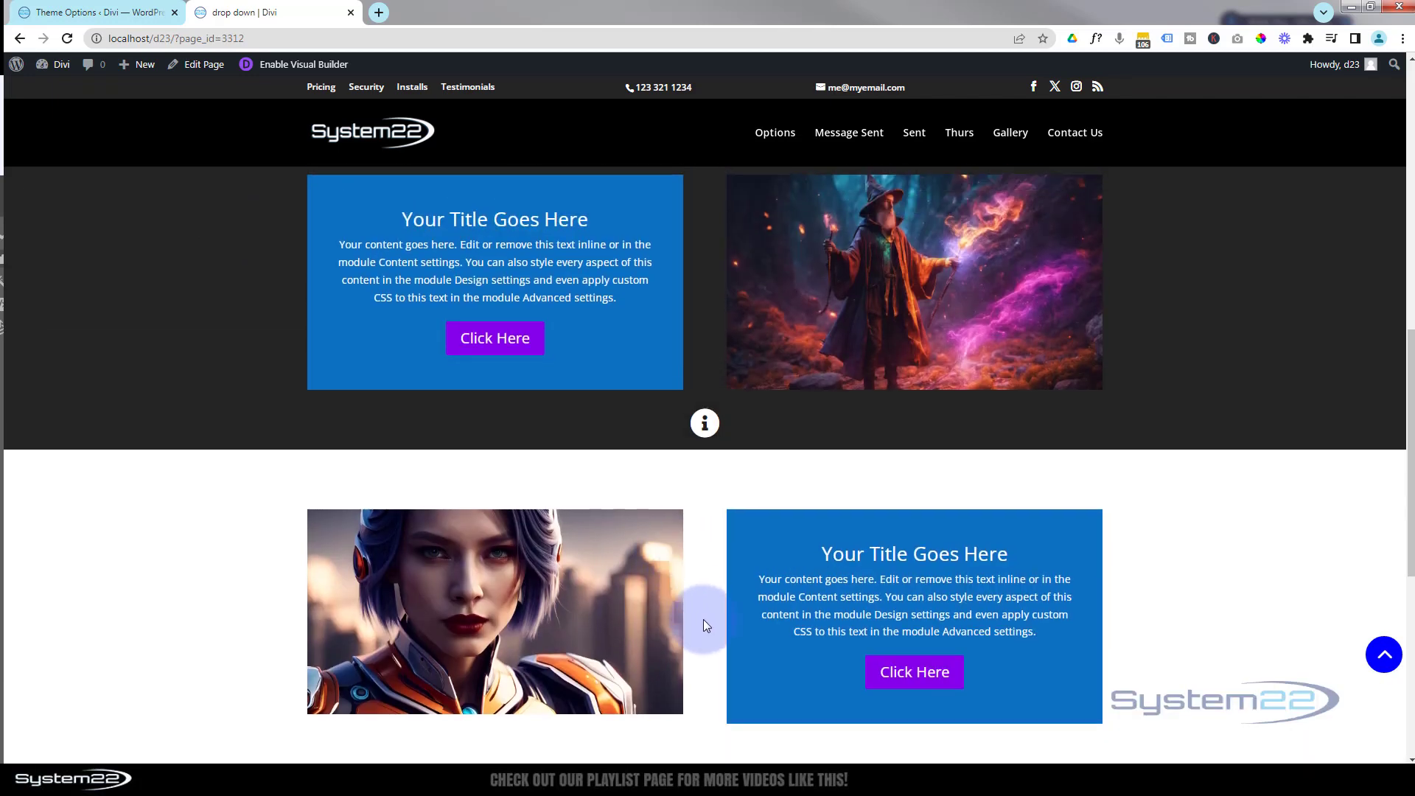
Test how the info icon in the dark section reveals and hides its call to action on the live page.
scroll(704, 619, up, 1)
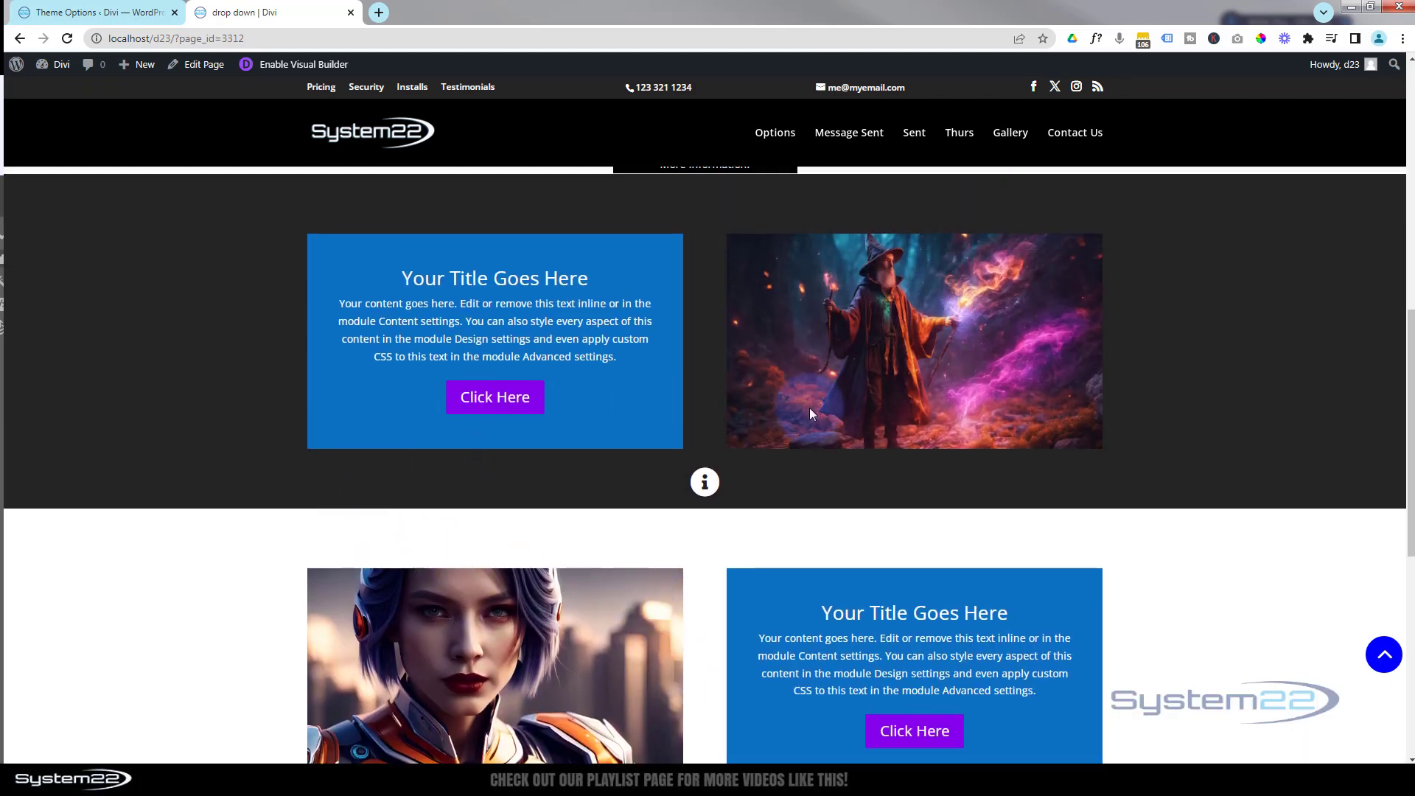
mouse_move(704, 481)
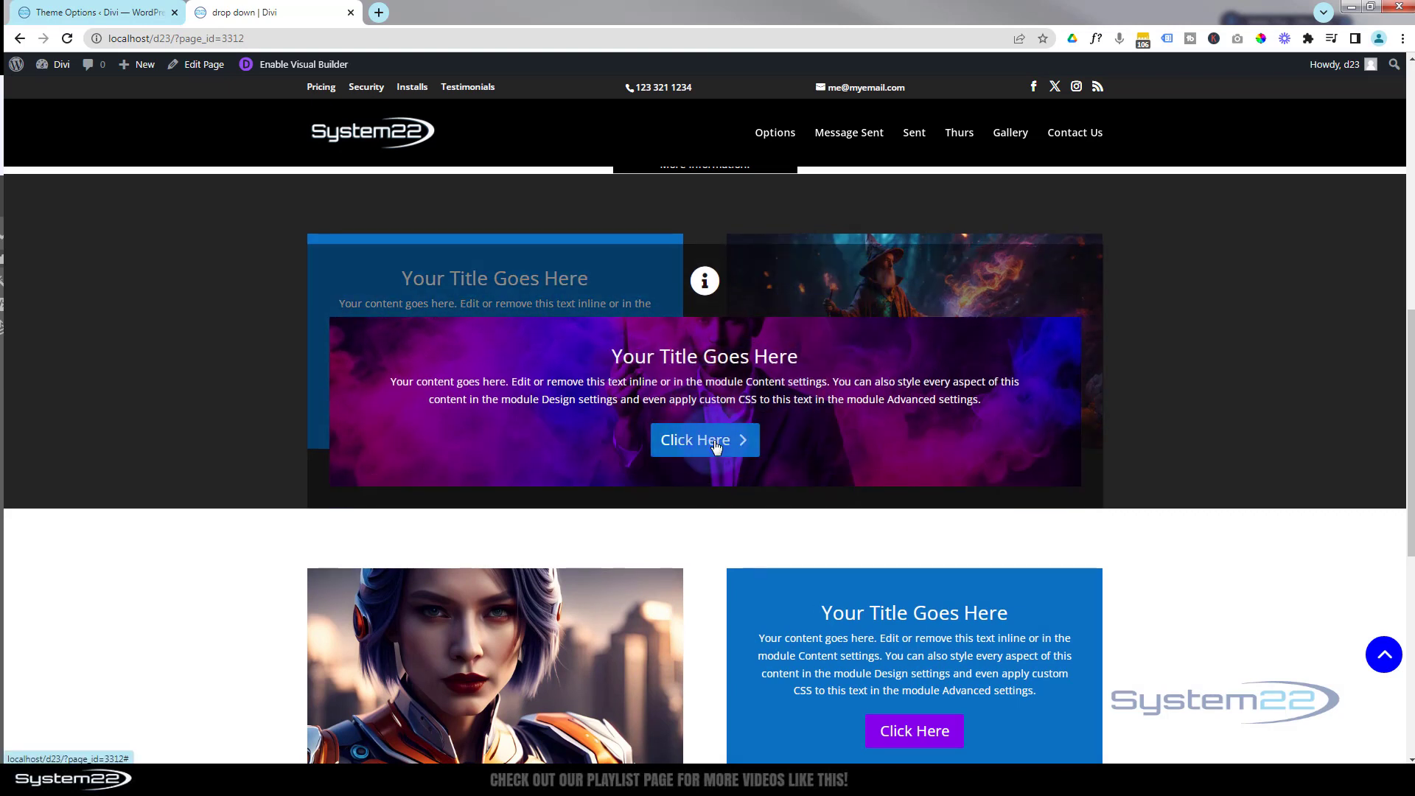
click(790, 515)
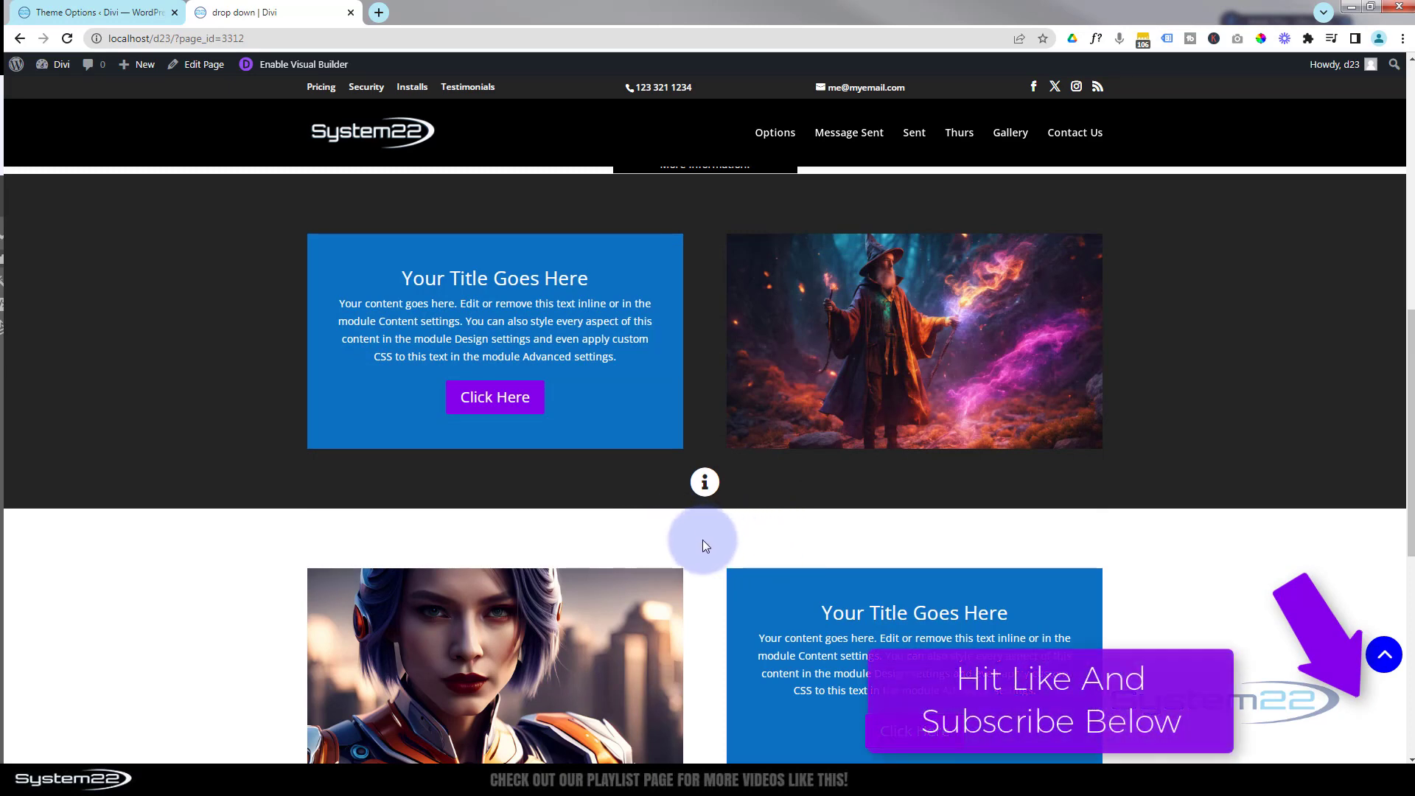
click(704, 482)
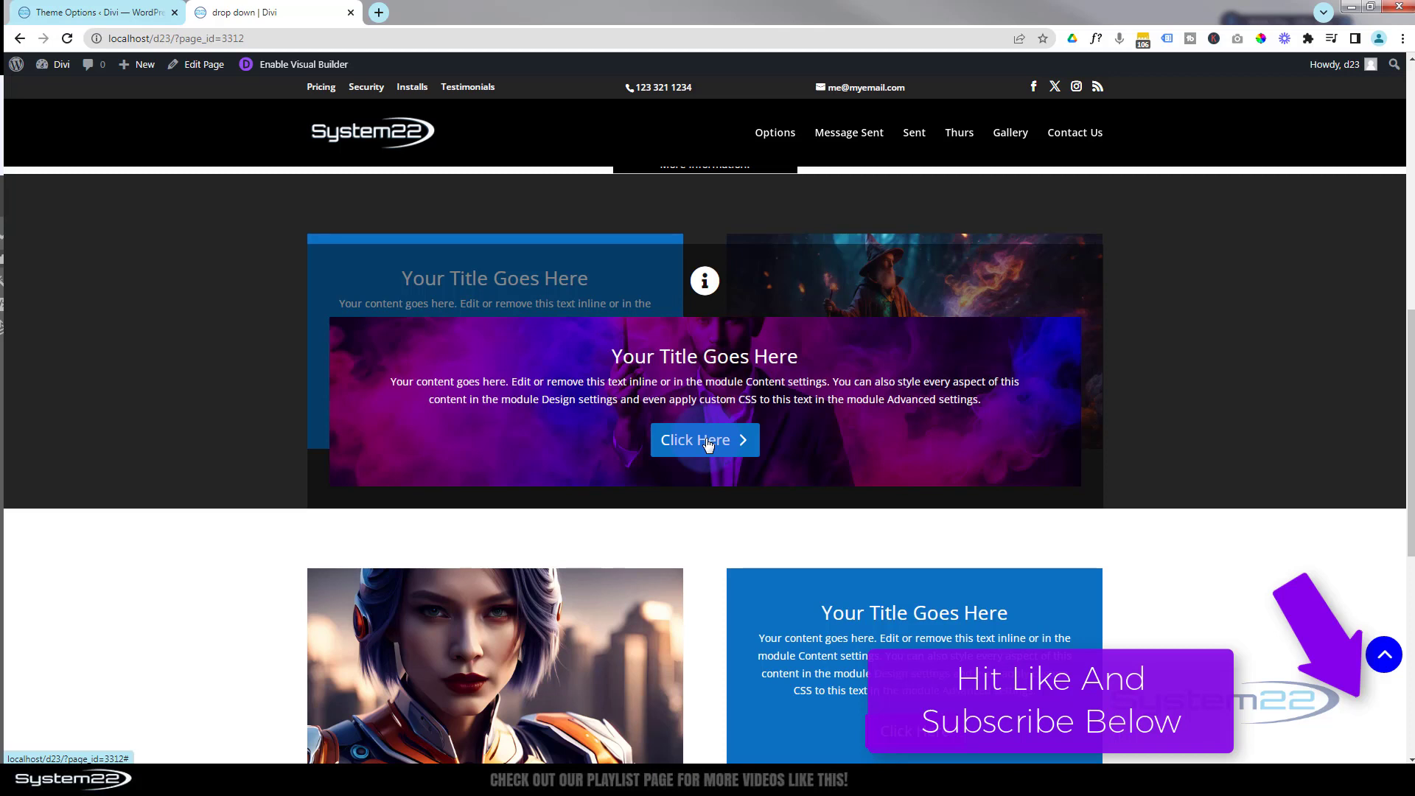
click(705, 530)
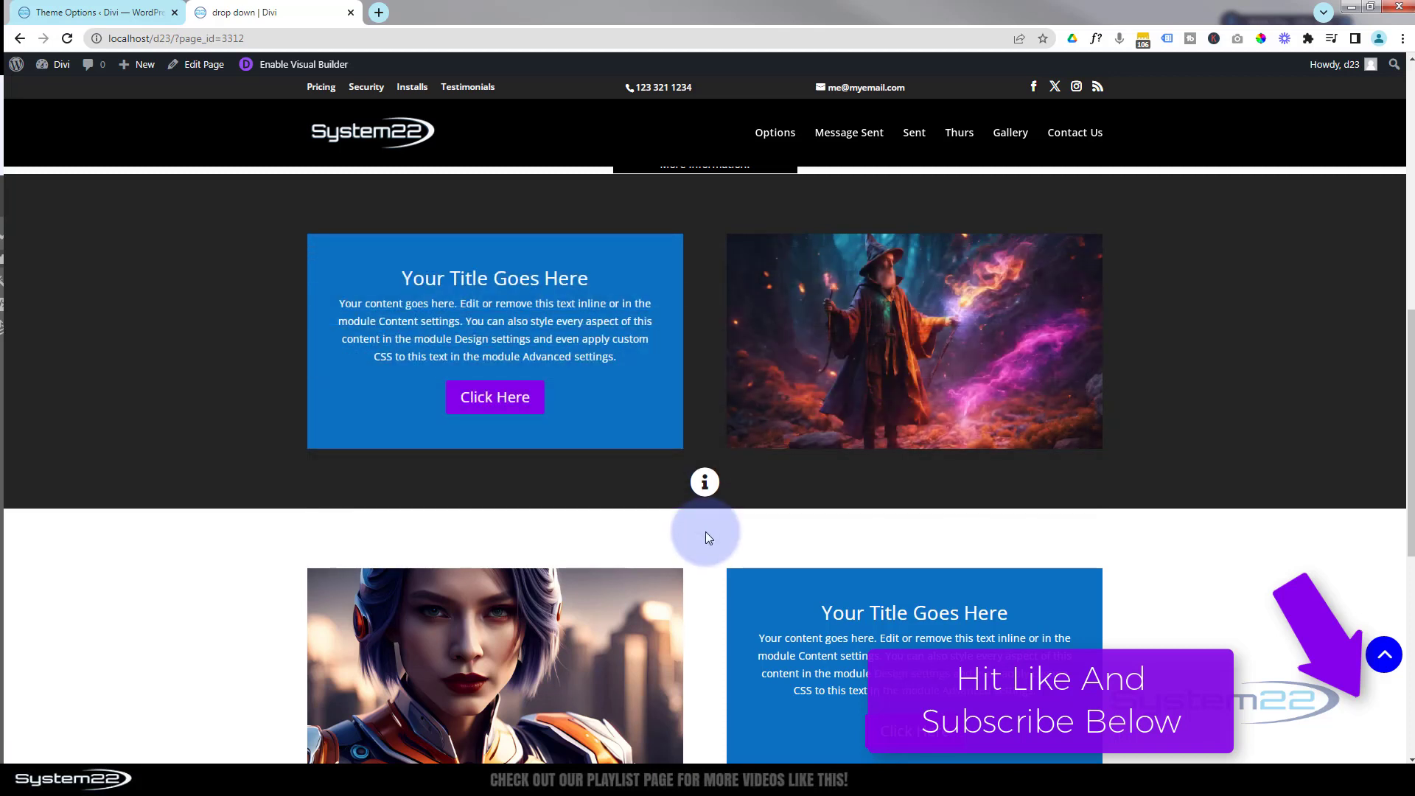
click(705, 481)
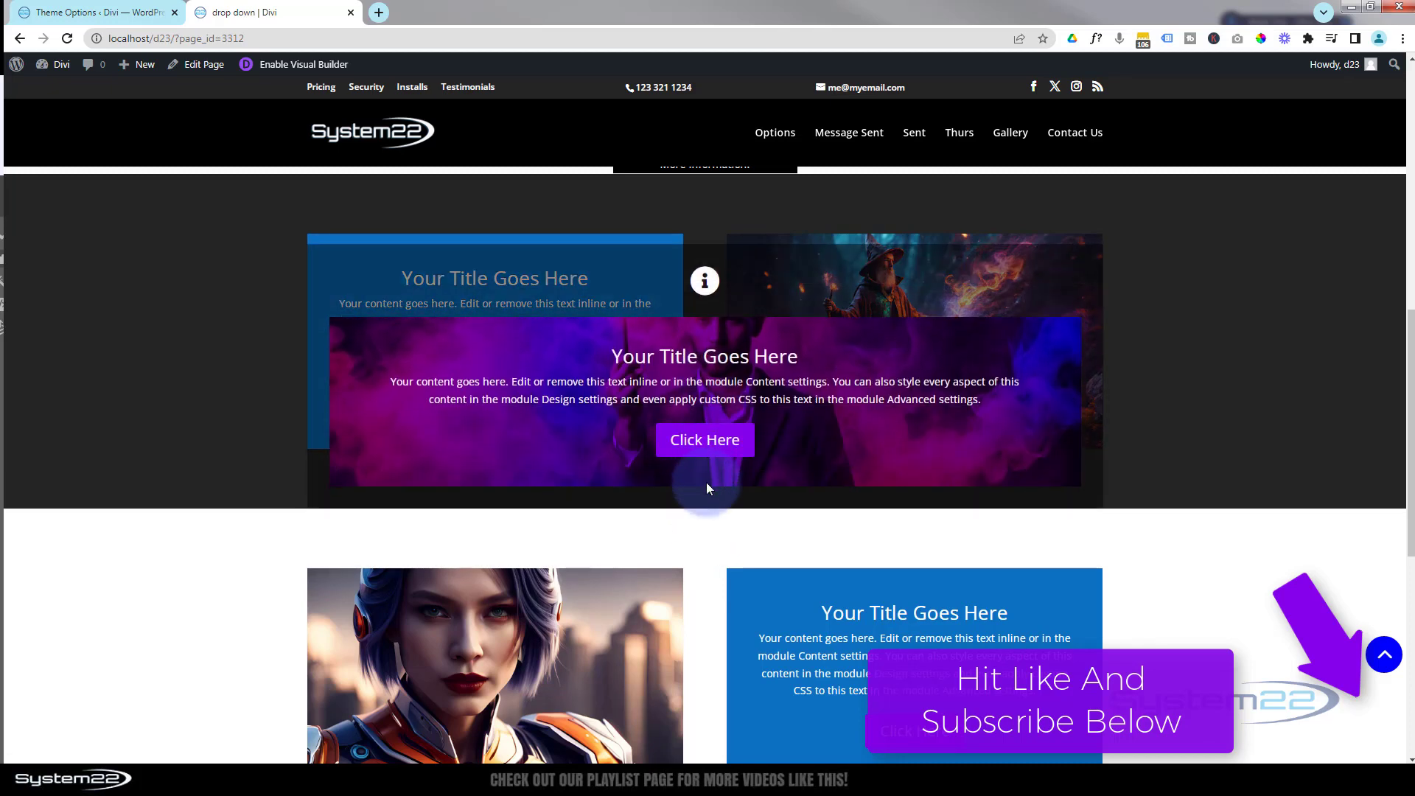
click(704, 545)
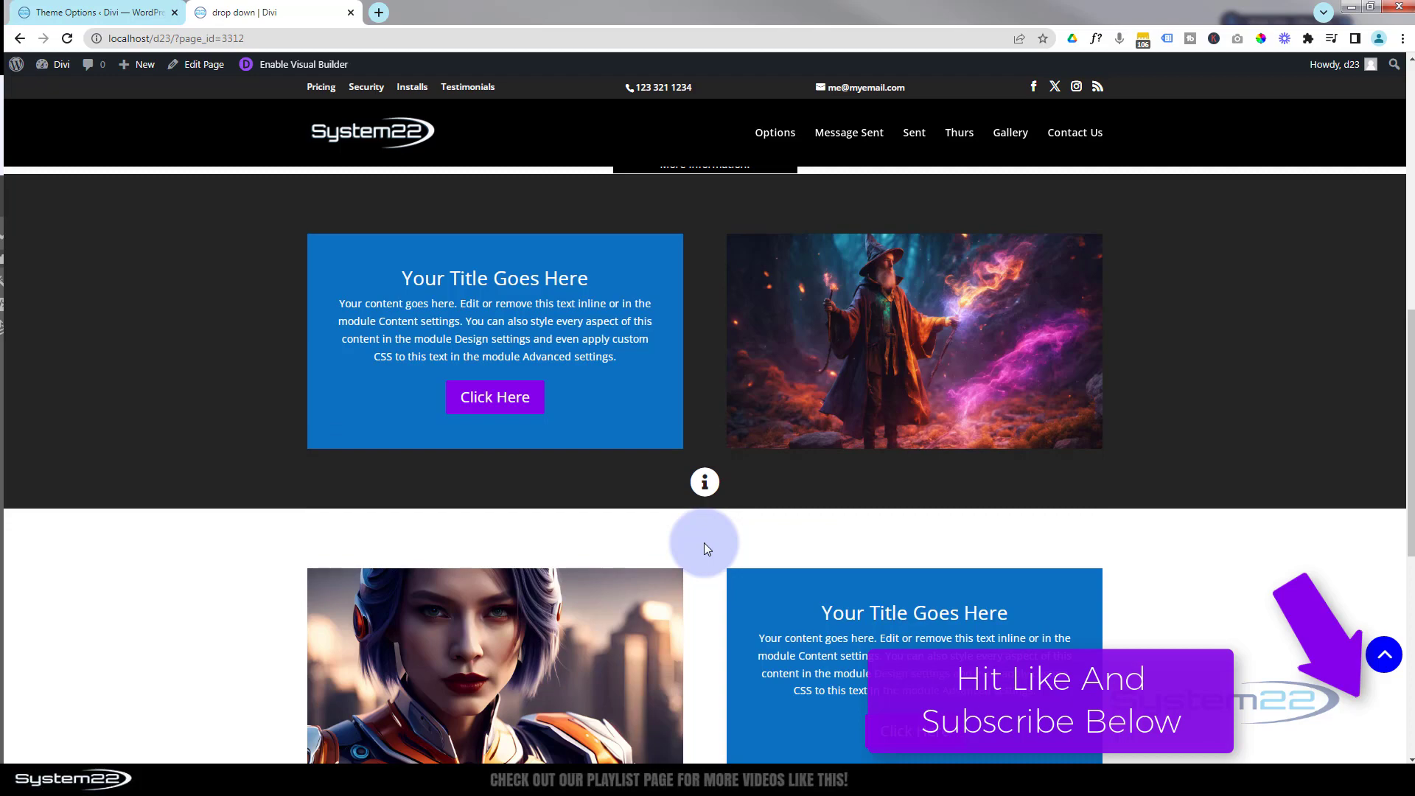
click(704, 482)
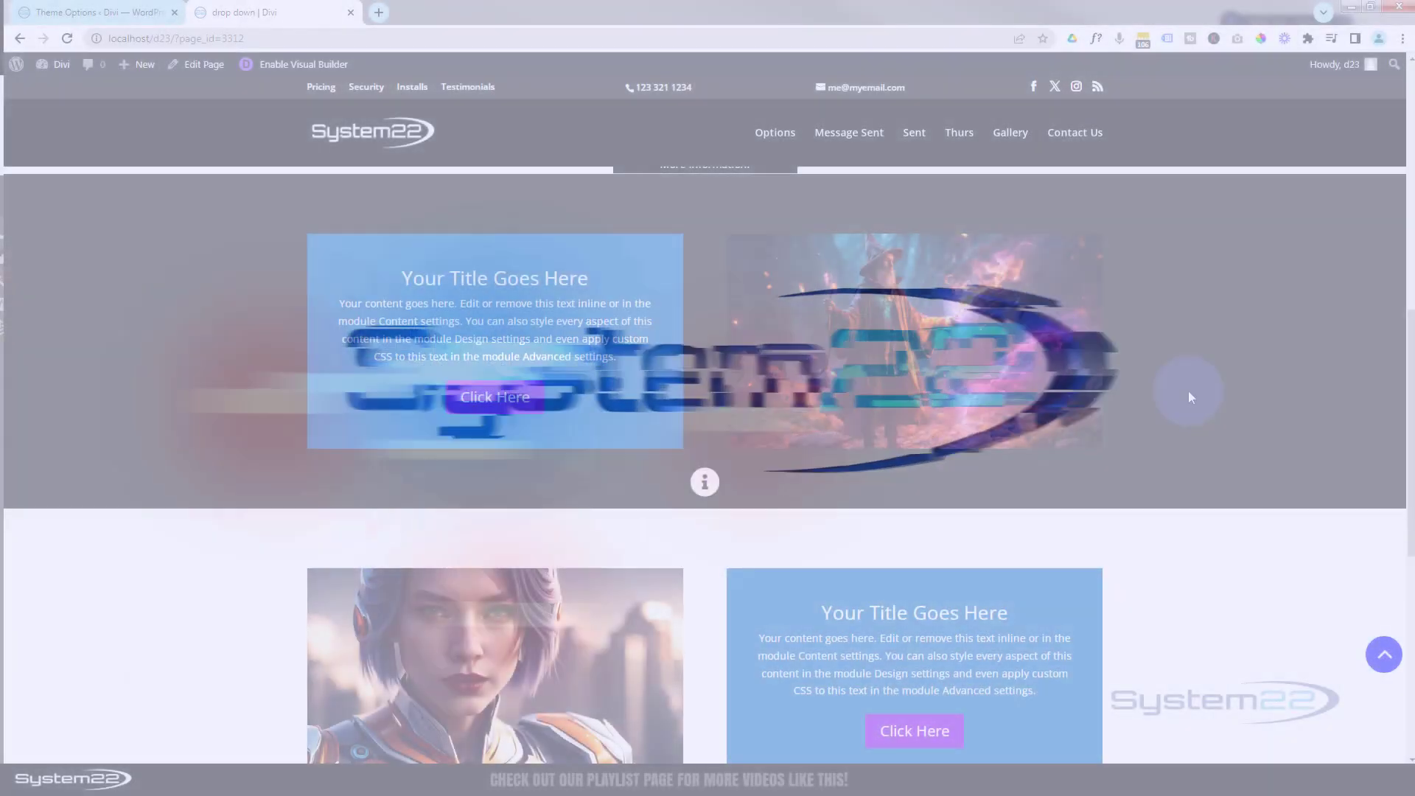
Check the "More Information!" tab above the dark section and retest the info icon's call-to-action reveal.
scroll(1189, 397, up, 2)
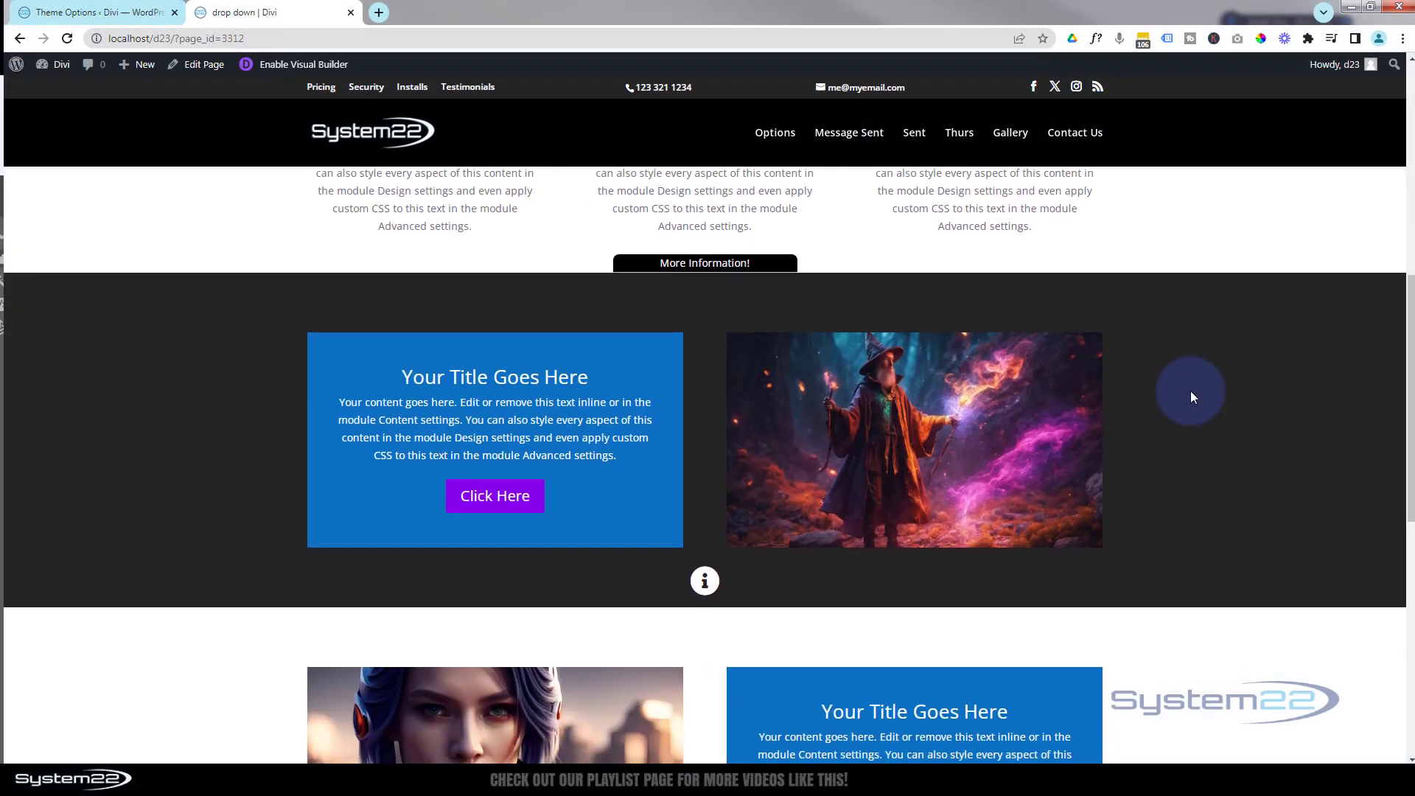
click(787, 263)
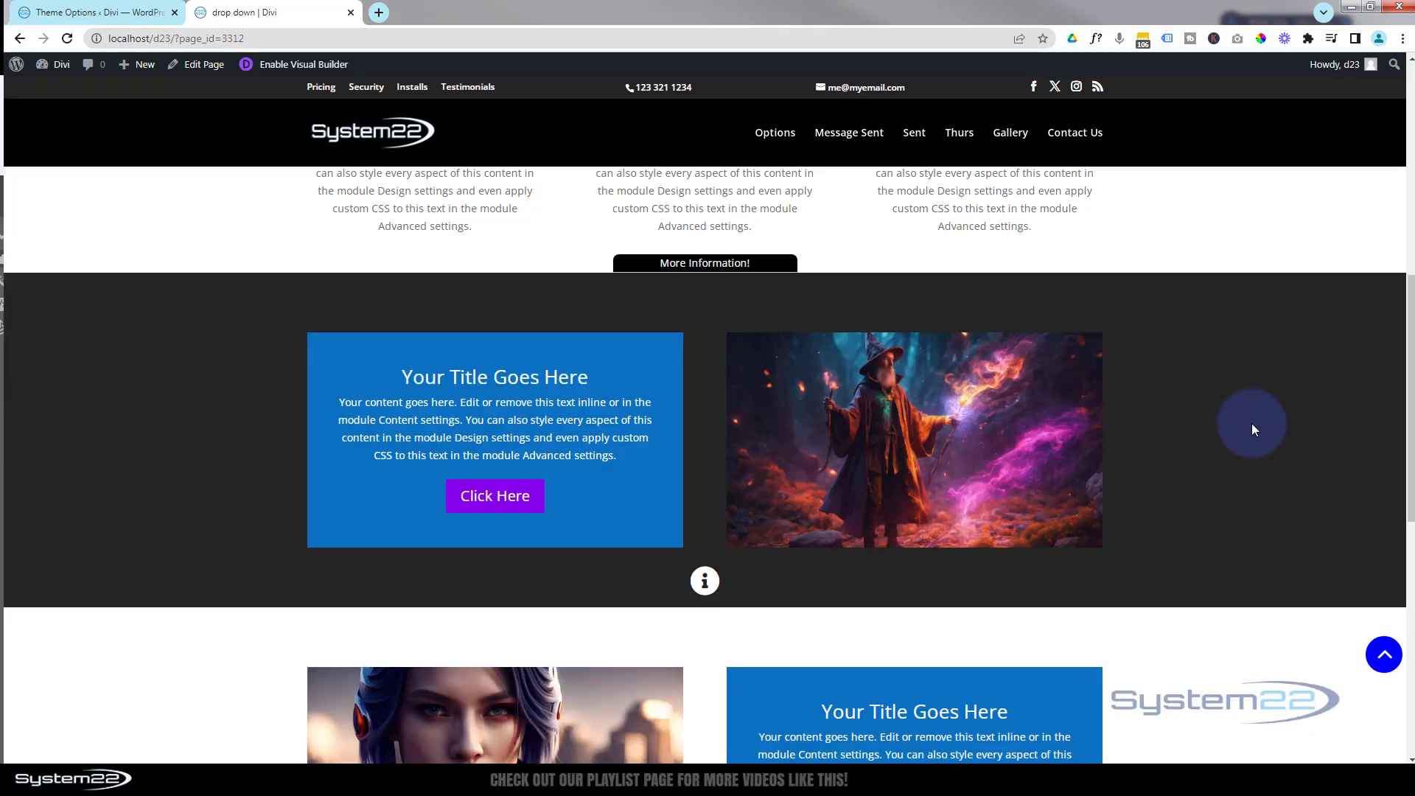
scroll(1253, 420, down, 4)
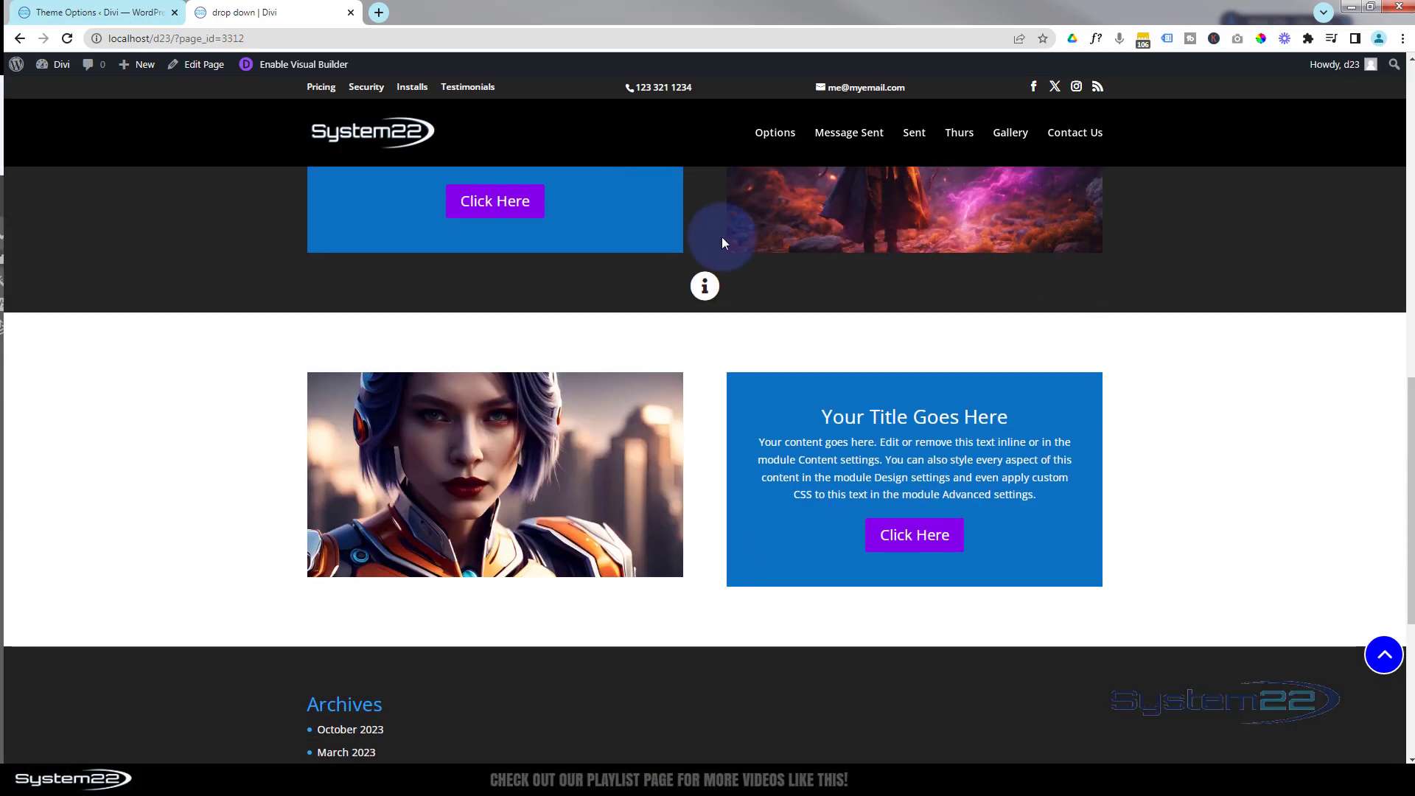
click(699, 277)
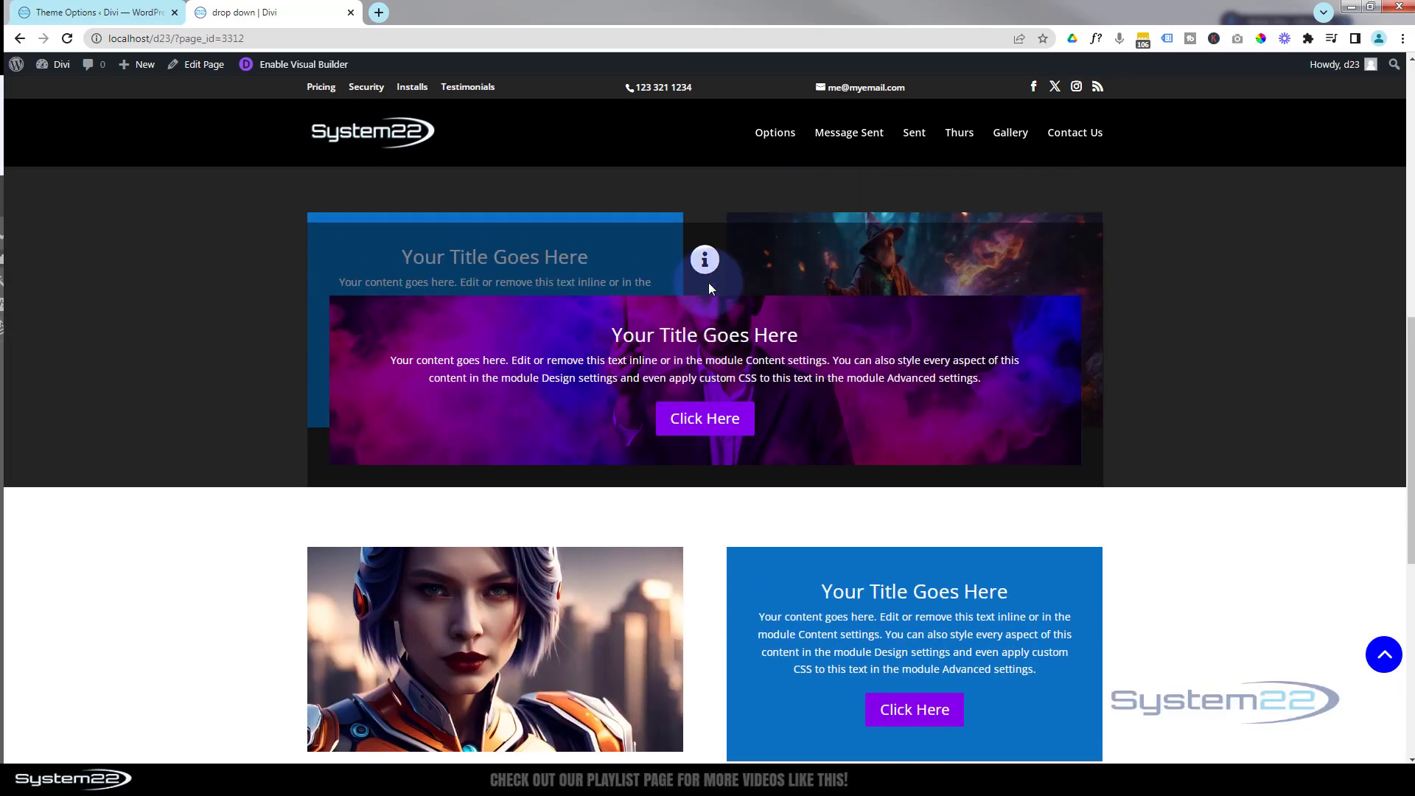
click(1262, 323)
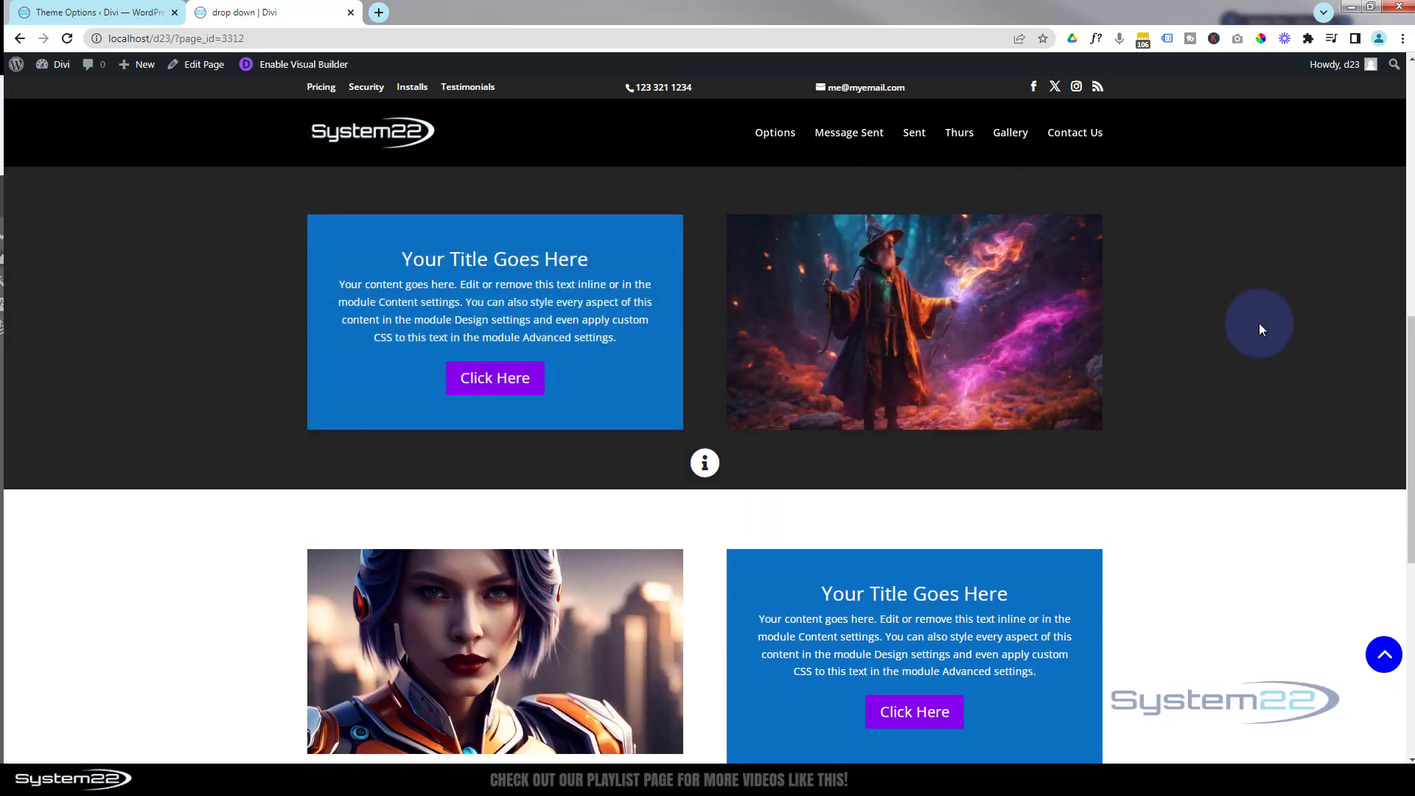
click(715, 452)
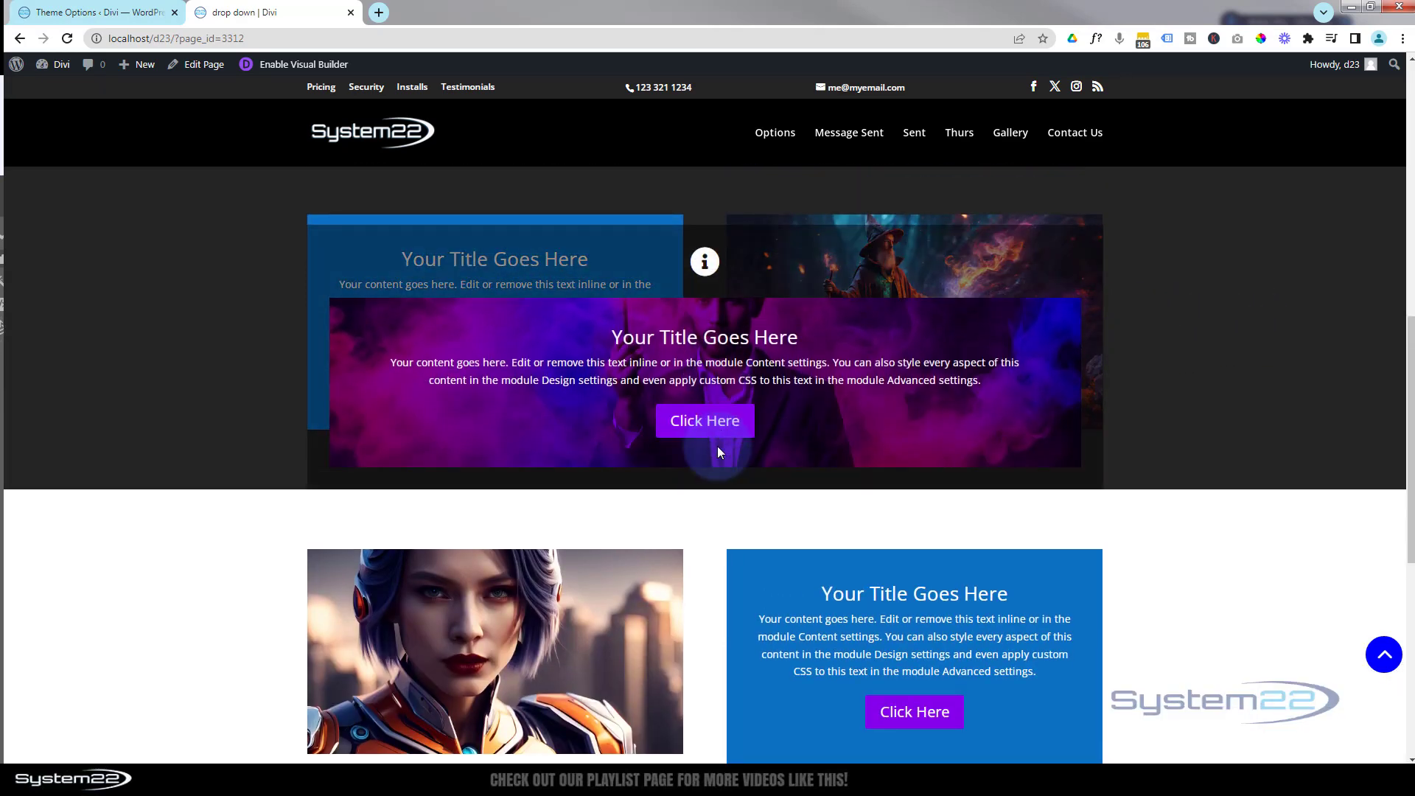
click(1277, 414)
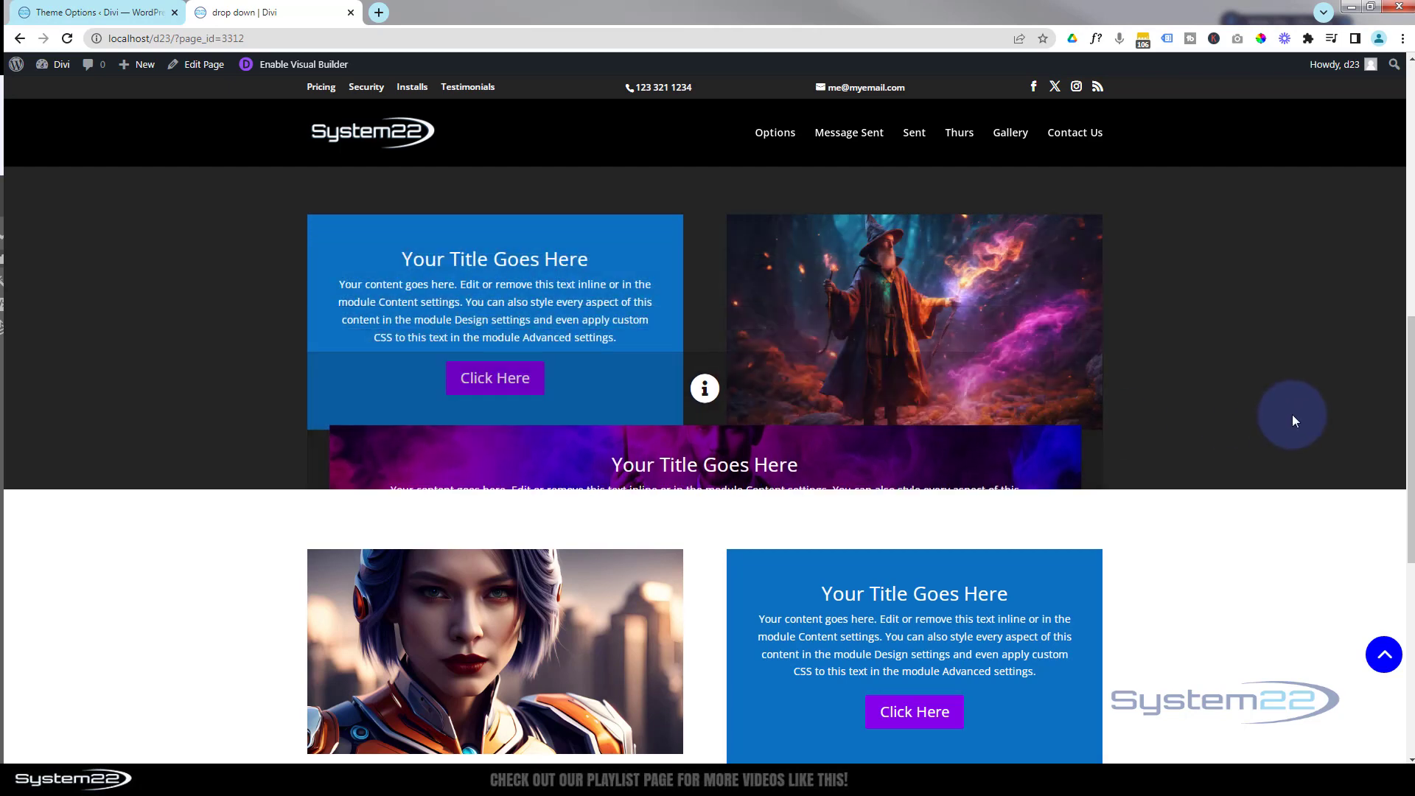